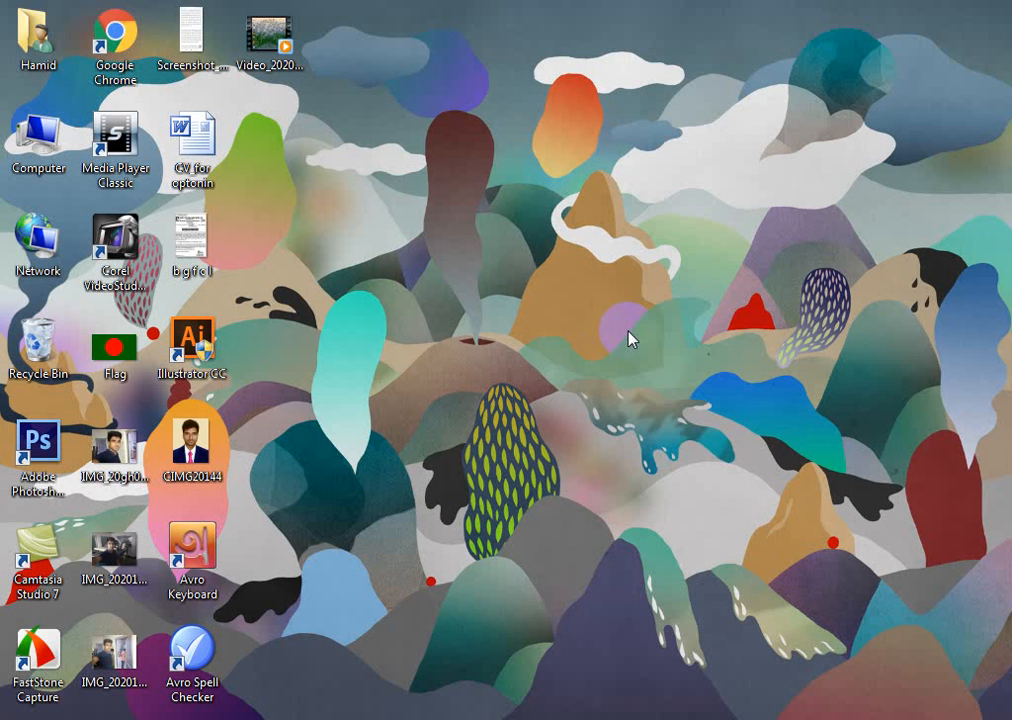
right_click(459, 262)
click(497, 319)
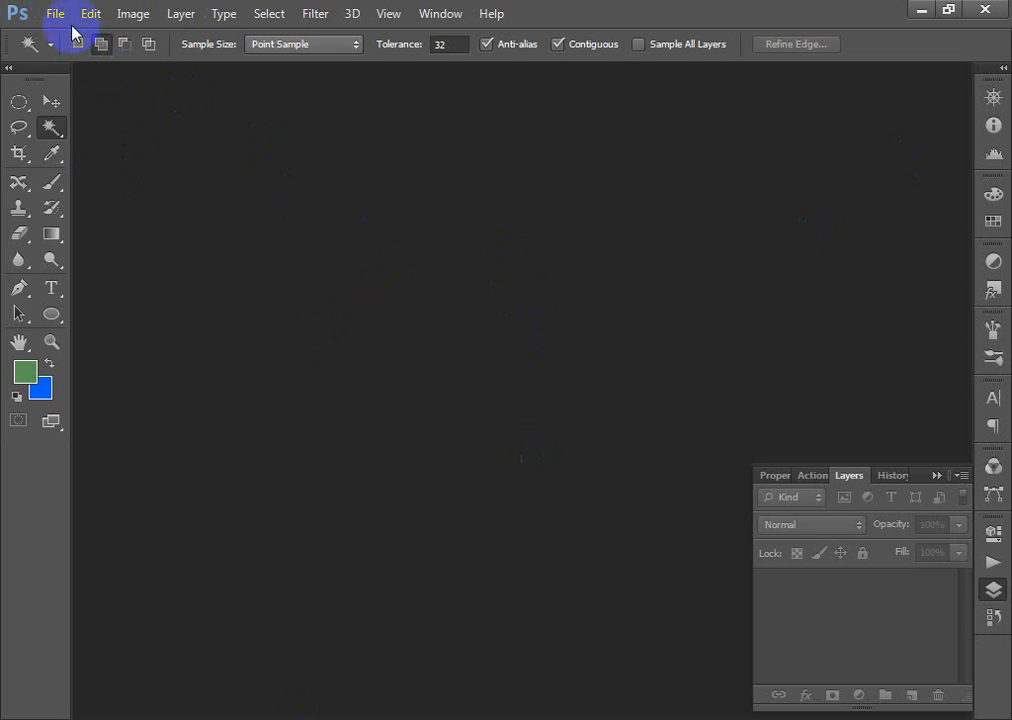
click(57, 15)
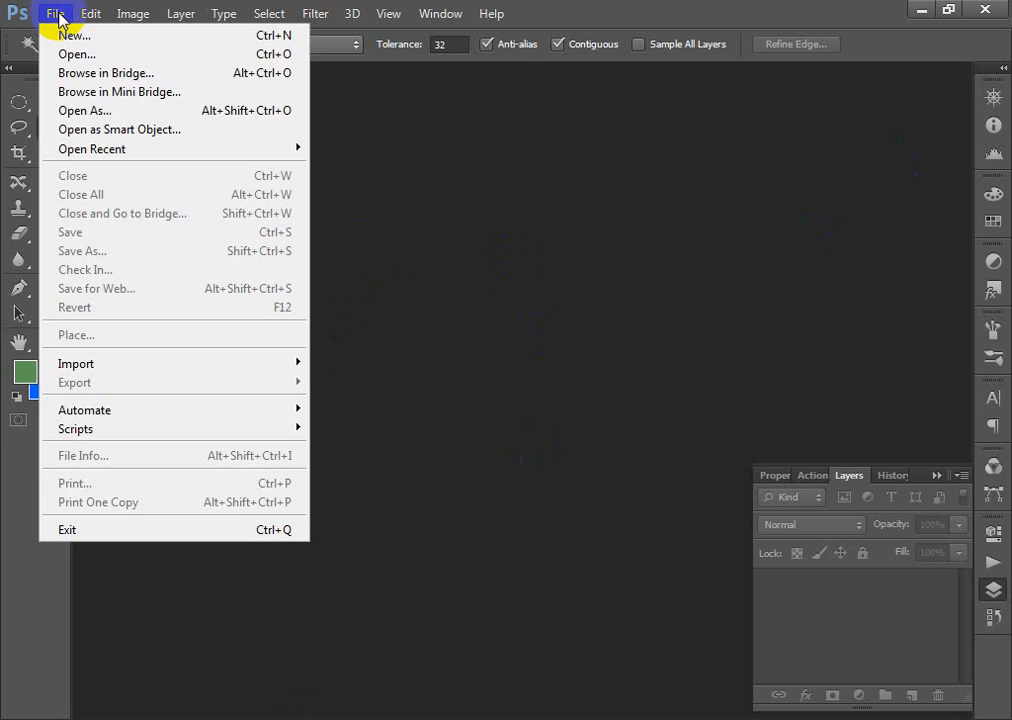
click(80, 54)
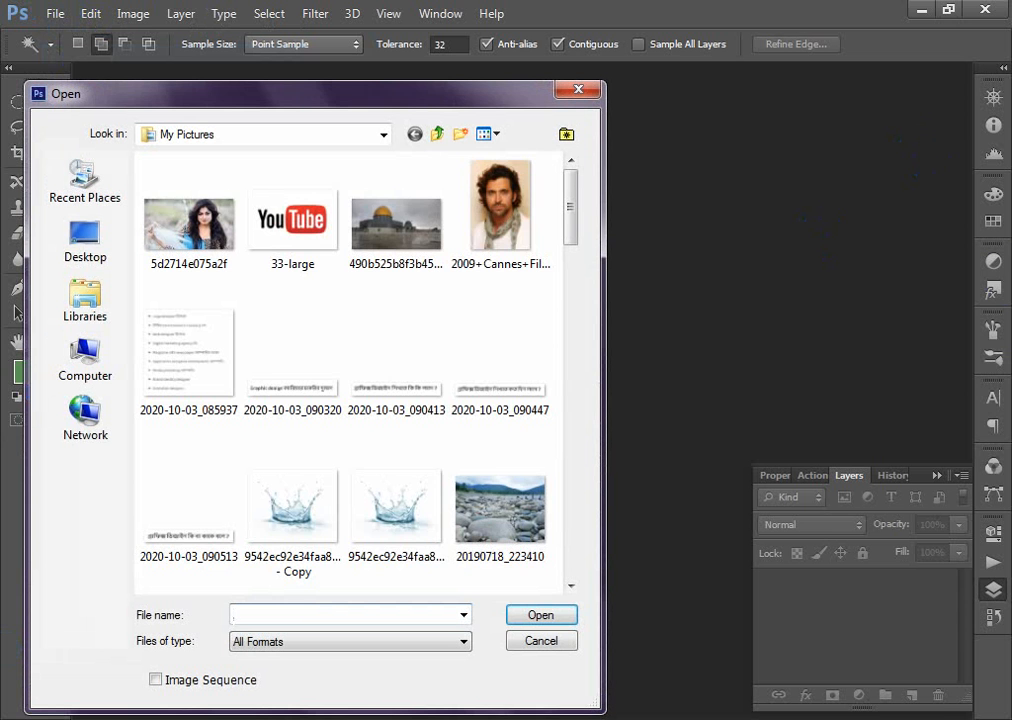
drag(566, 203, 578, 300)
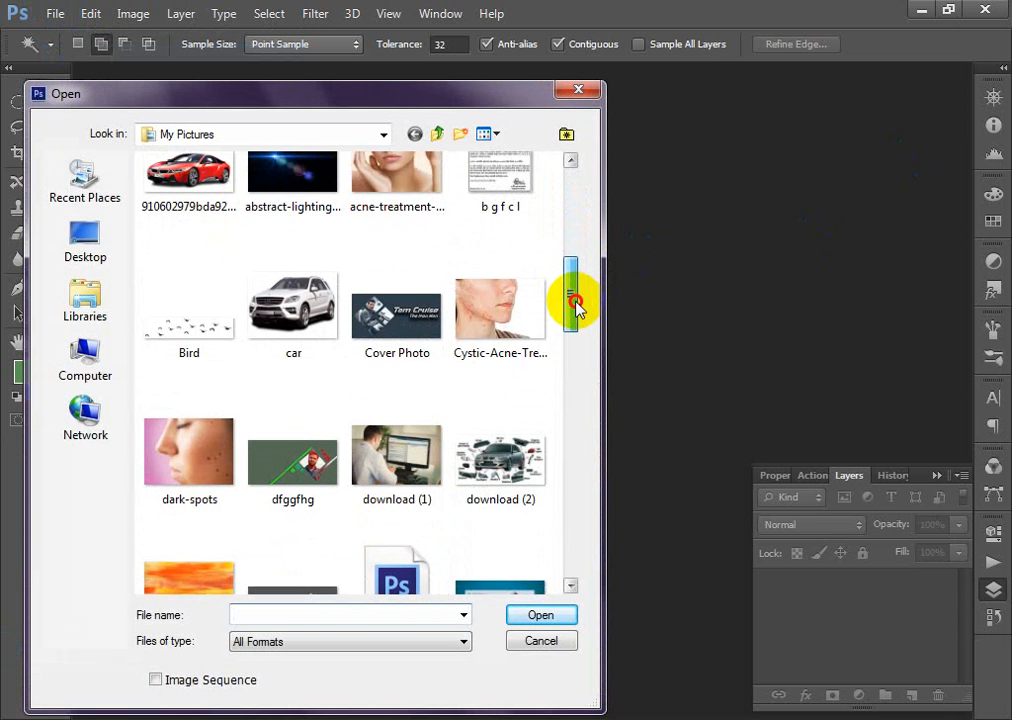
double_click(493, 313)
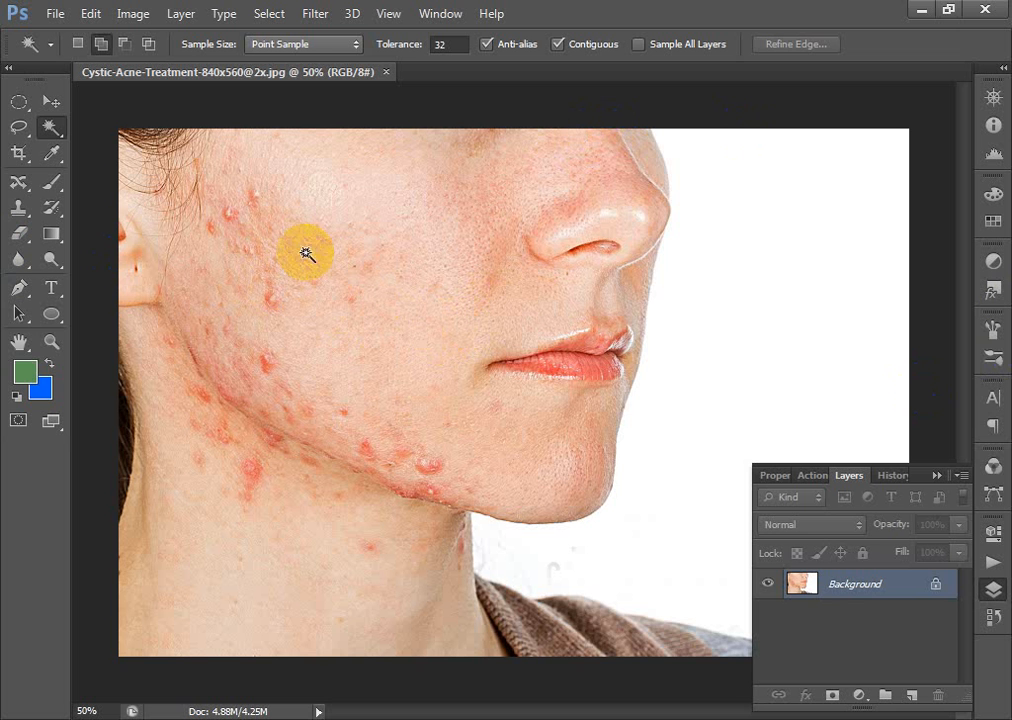
Activate the Spot Healing Brush Tool for retouching the blemished skin
drag(138, 158, 590, 420)
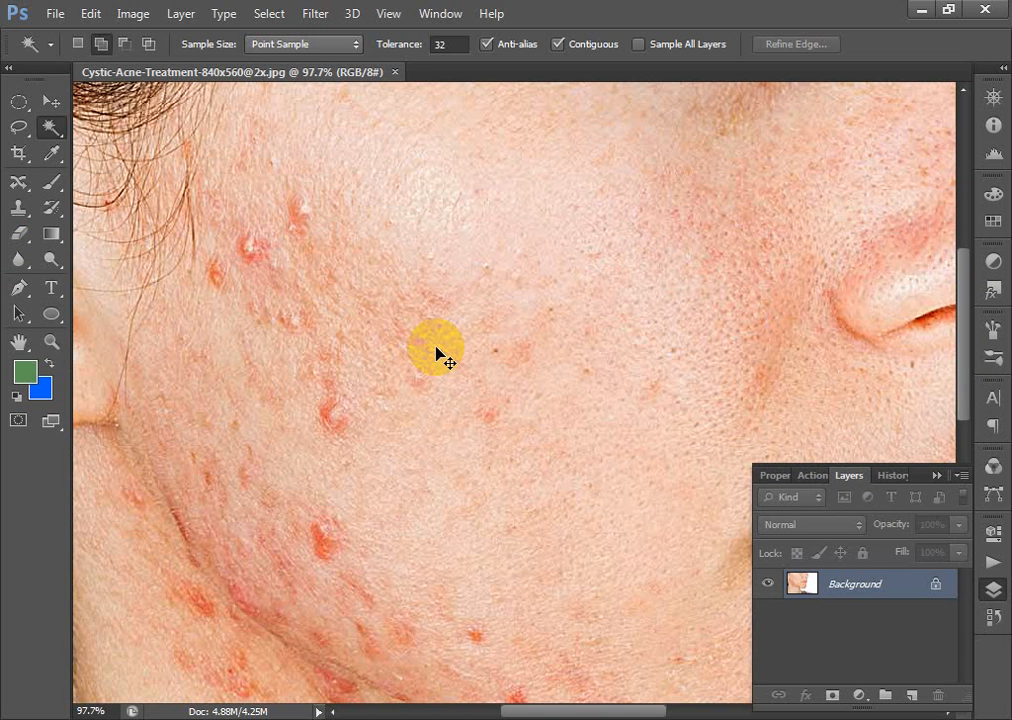
key(ctrl+minus)
key(ctrl+minus)
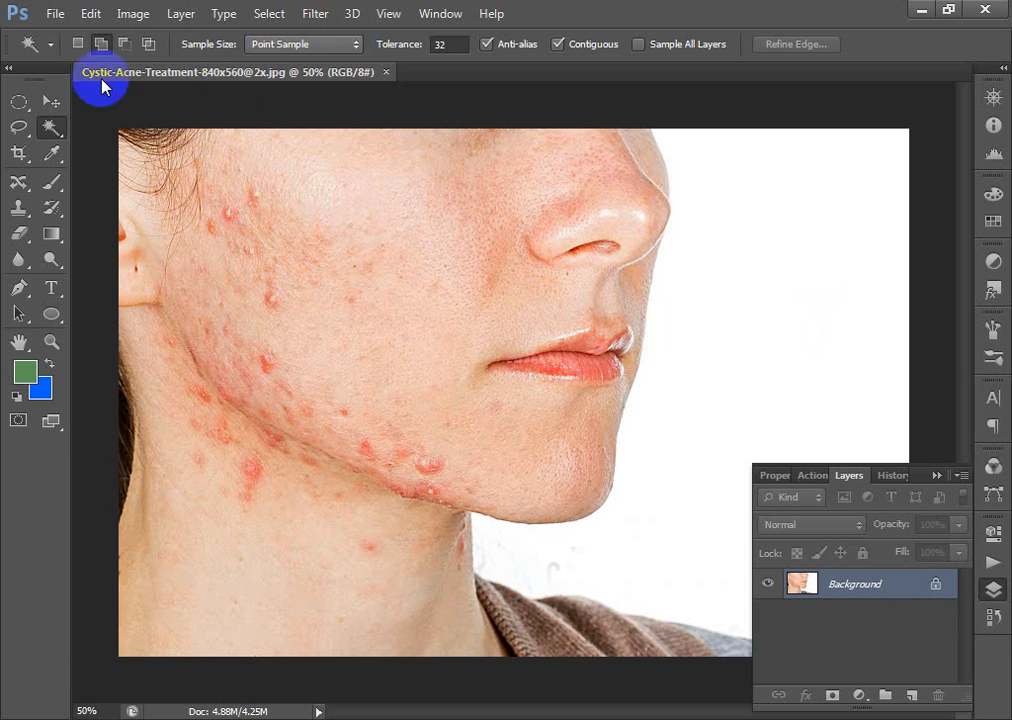
click(18, 185)
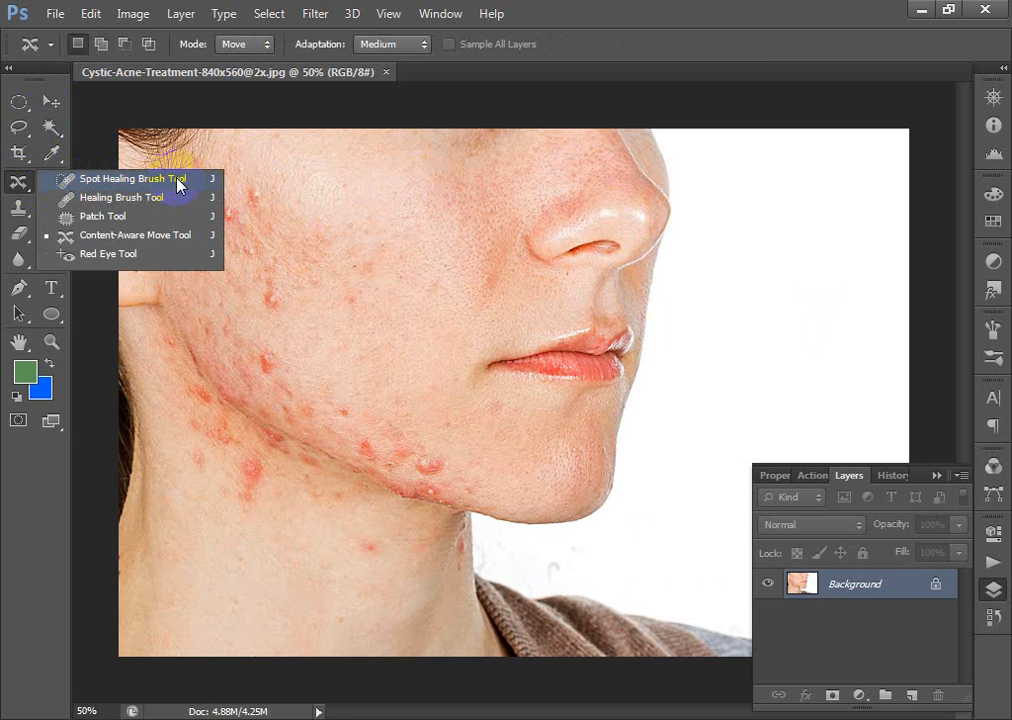
click(178, 181)
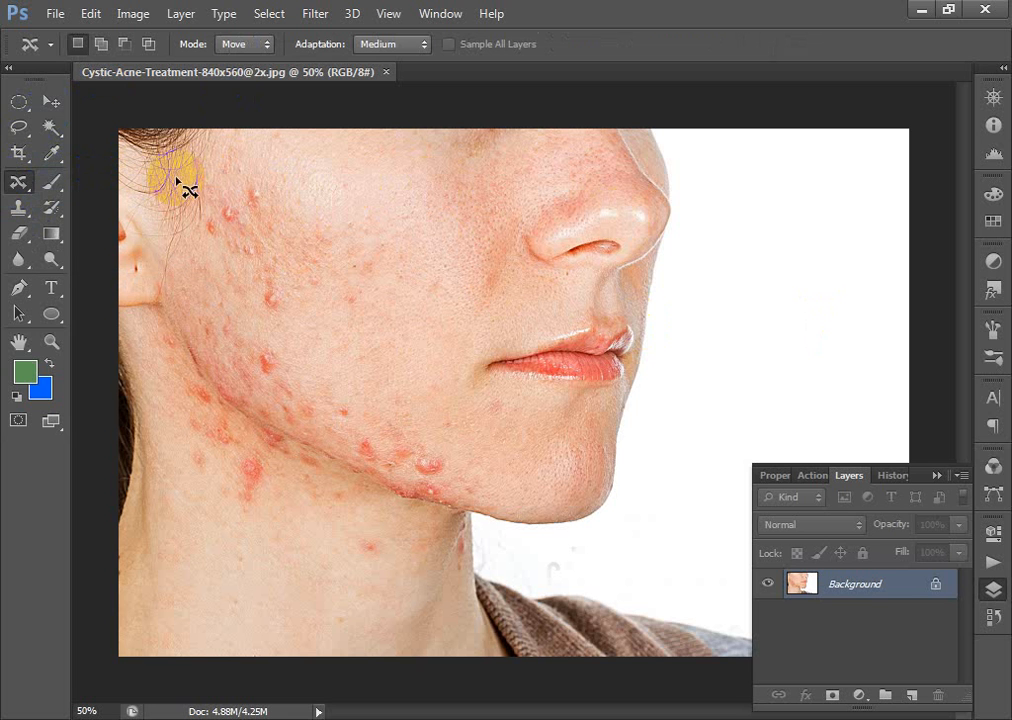
click(19, 188)
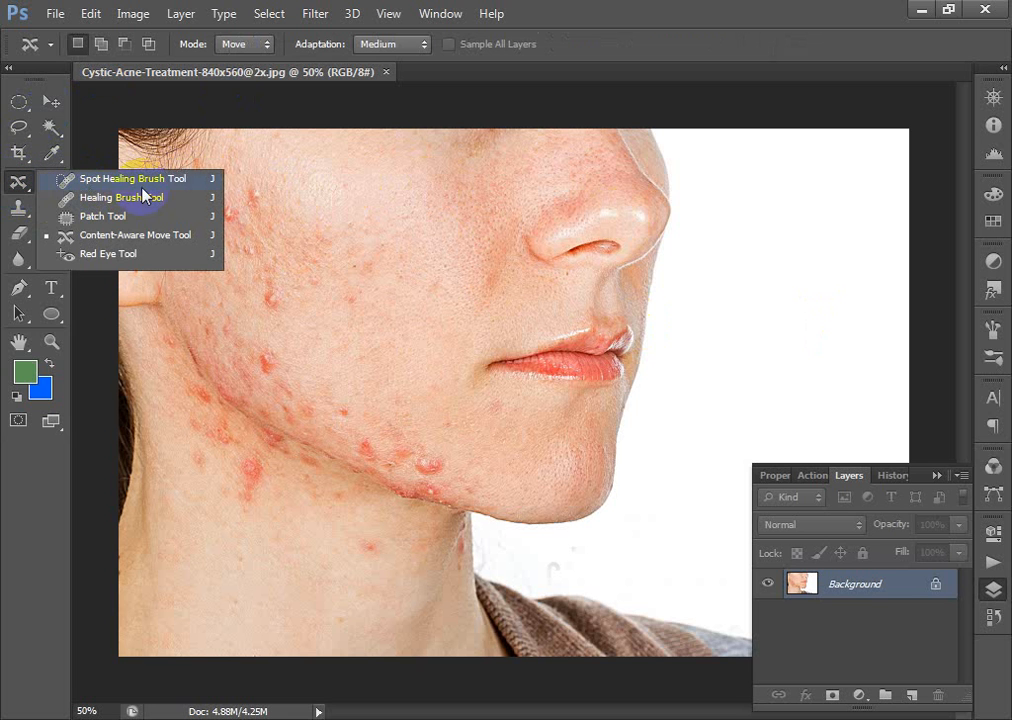
click(109, 260)
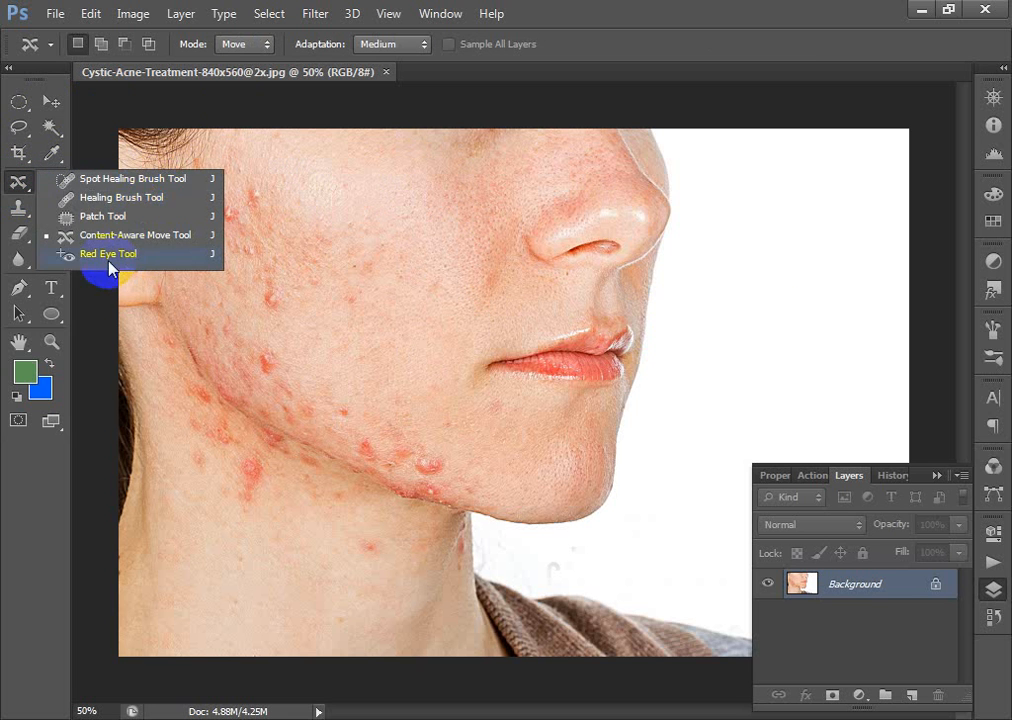
click(84, 183)
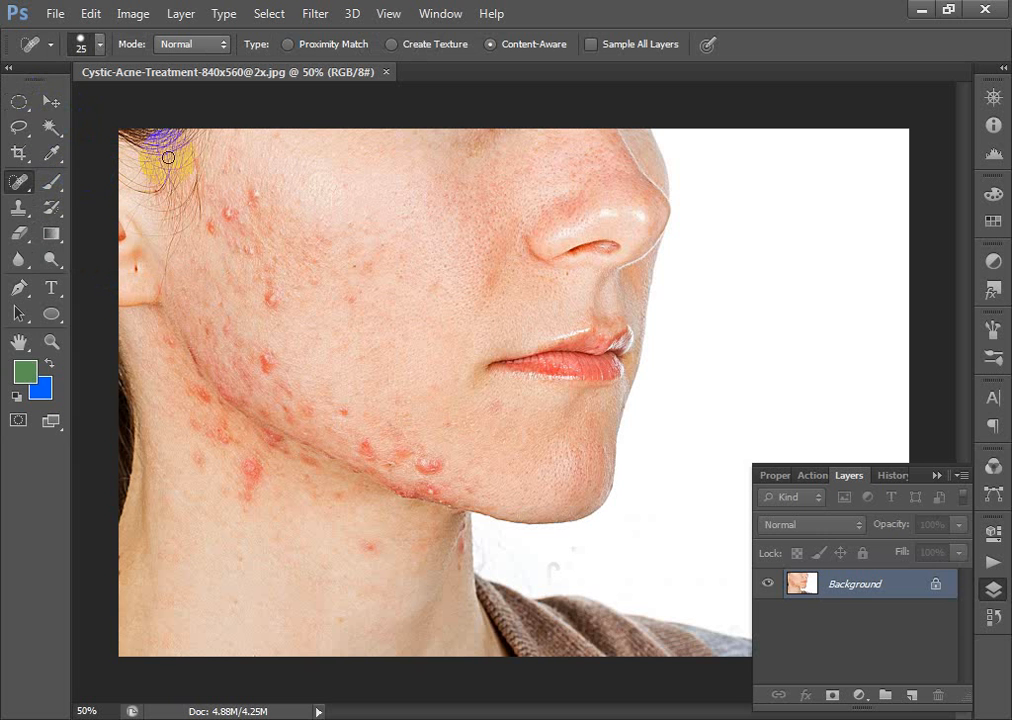
Examine the skin texture and blemishes on the cheek at several magnifications
drag(130, 158, 710, 404)
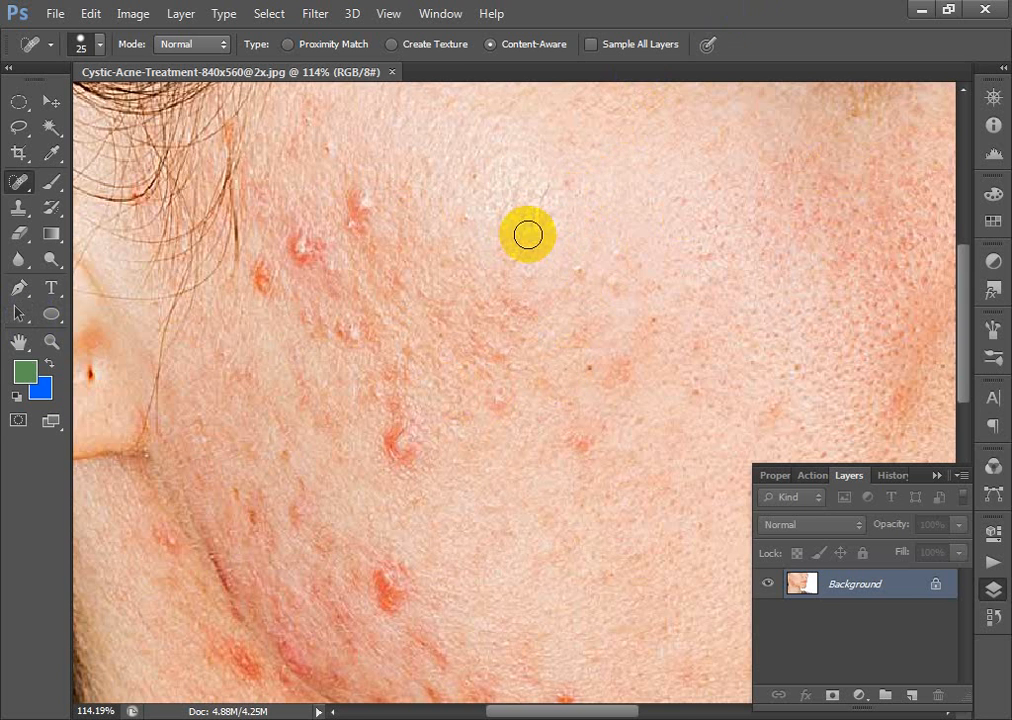
drag(750, 272, 450, 254)
drag(375, 120, 697, 346)
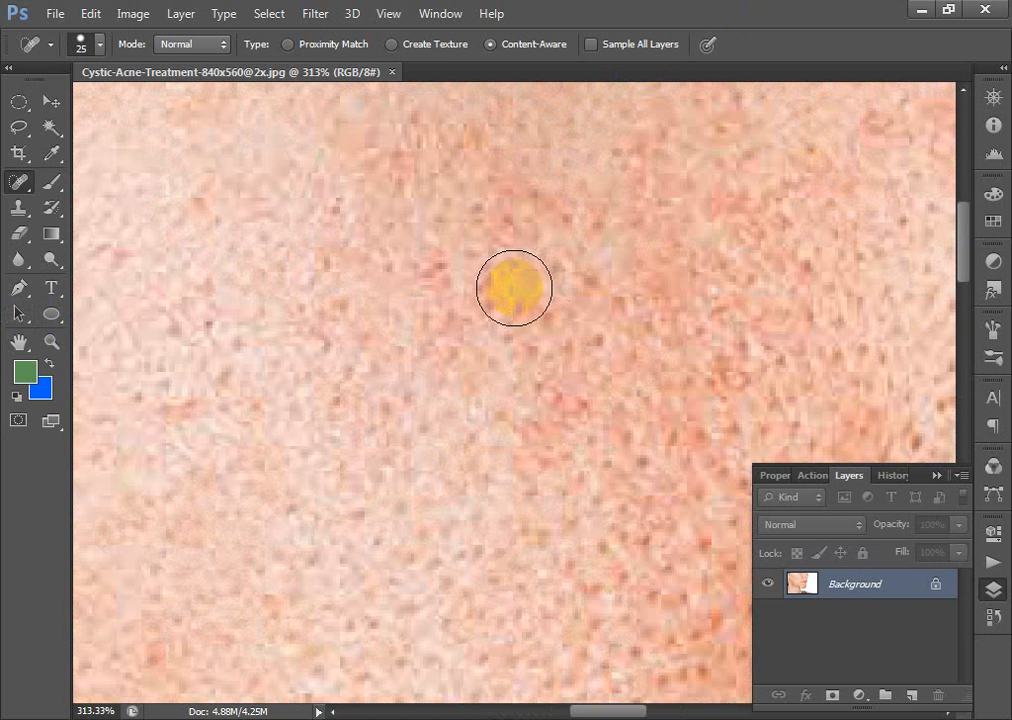
key(ctrl+minus)
key(ctrl+minus)
key(ctrl+minus)
key(ctrl+minus)
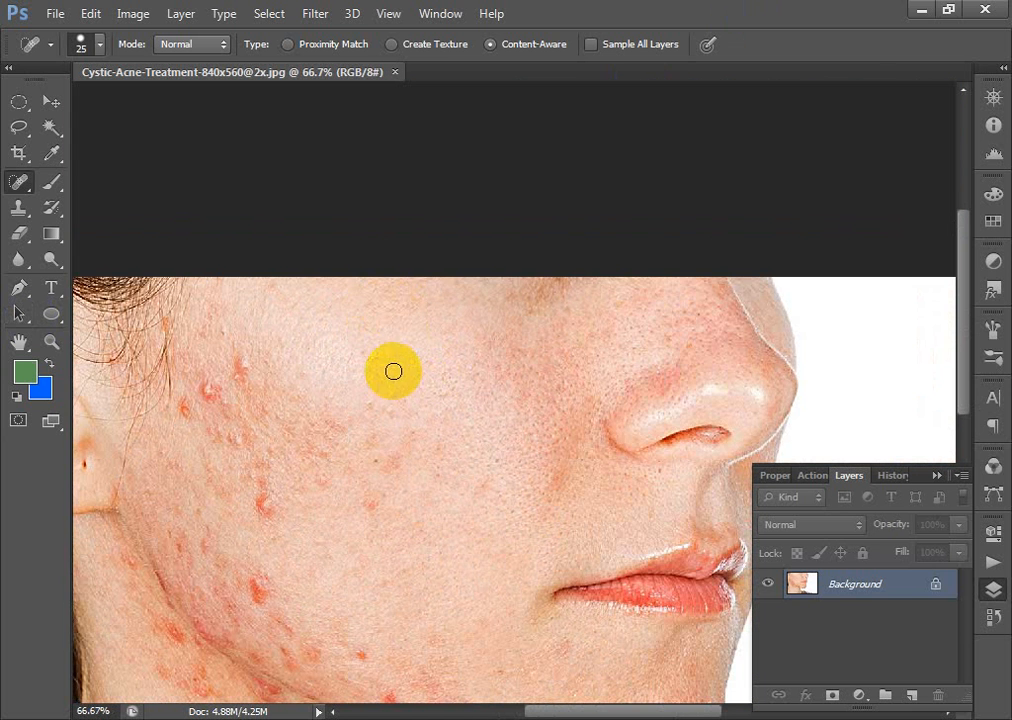
drag(350, 328, 488, 402)
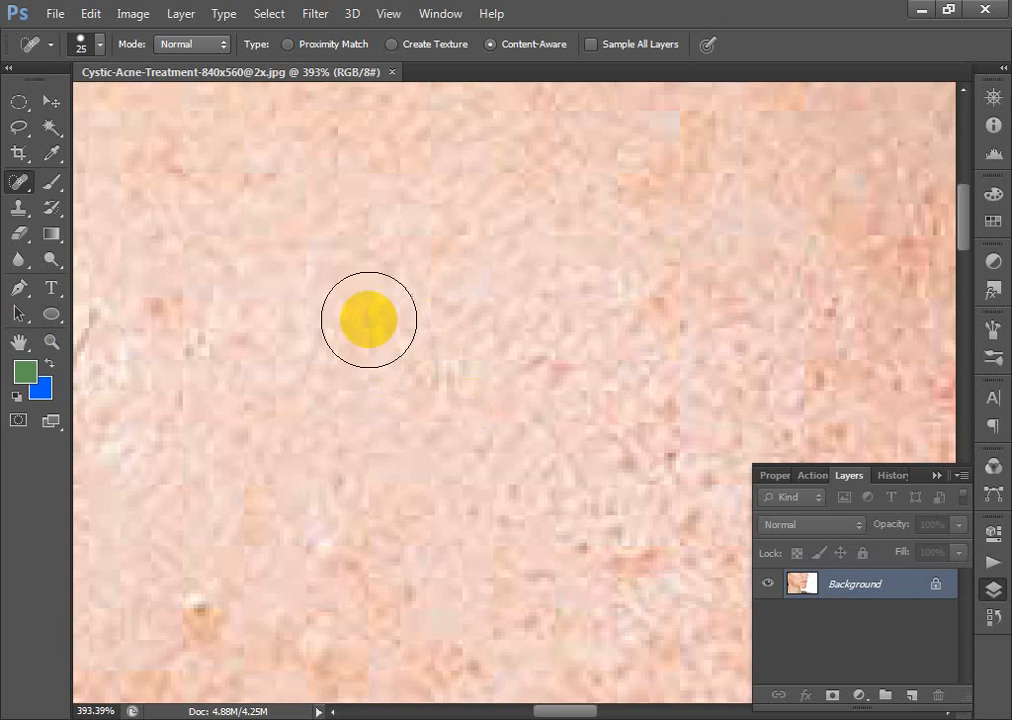
key(ctrl+minus)
key(ctrl+minus)
key(ctrl+minus)
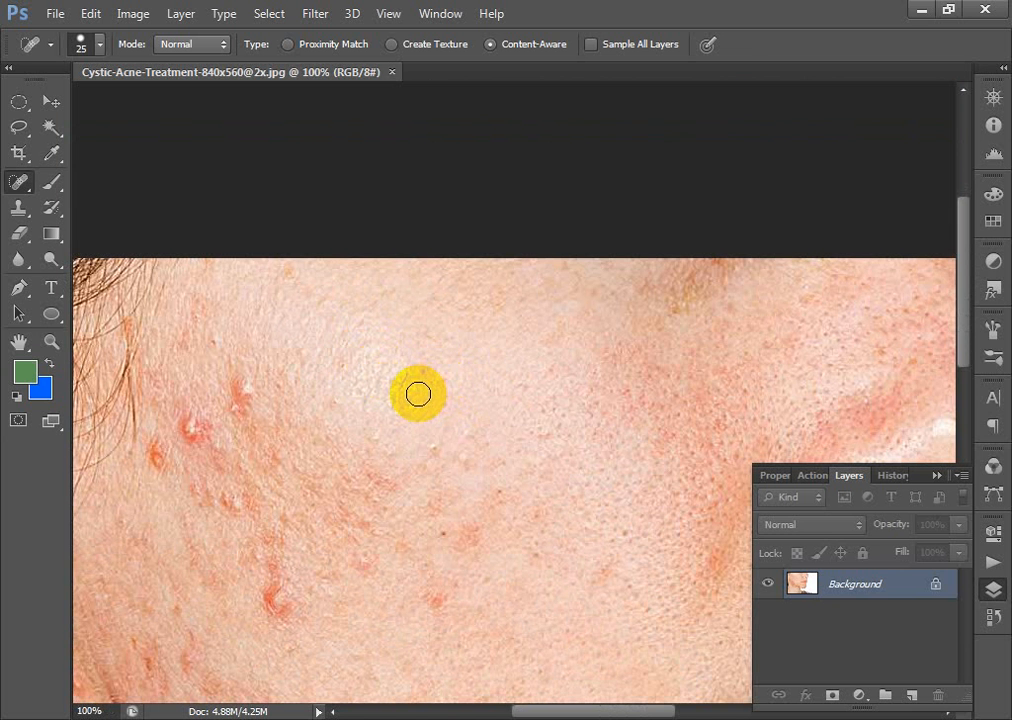
key(alt)
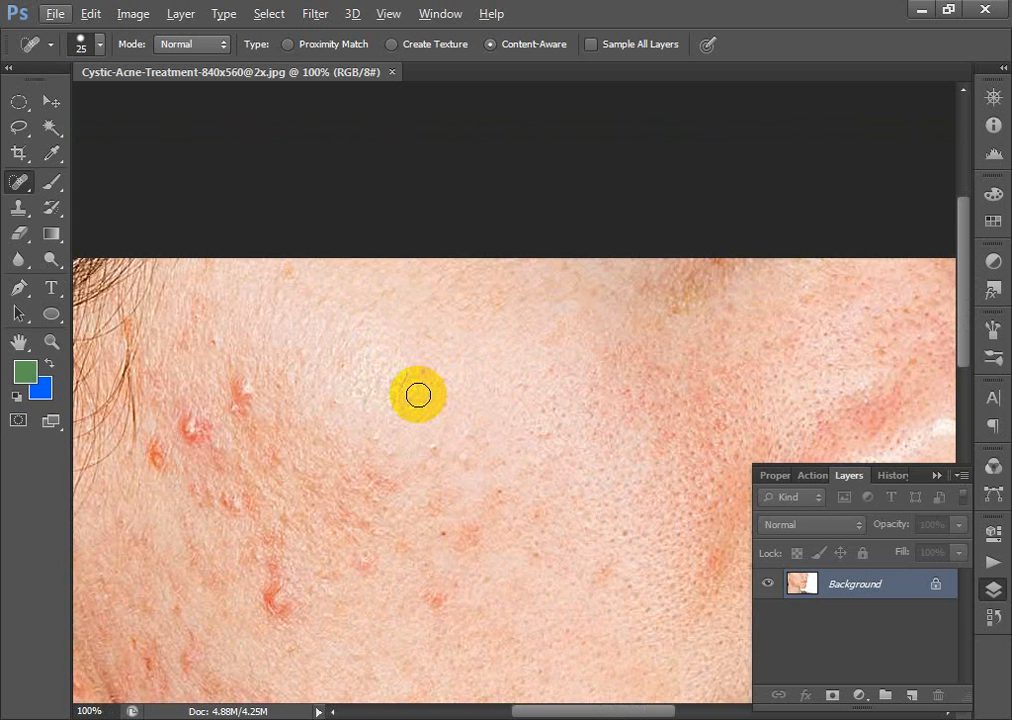
key(alt)
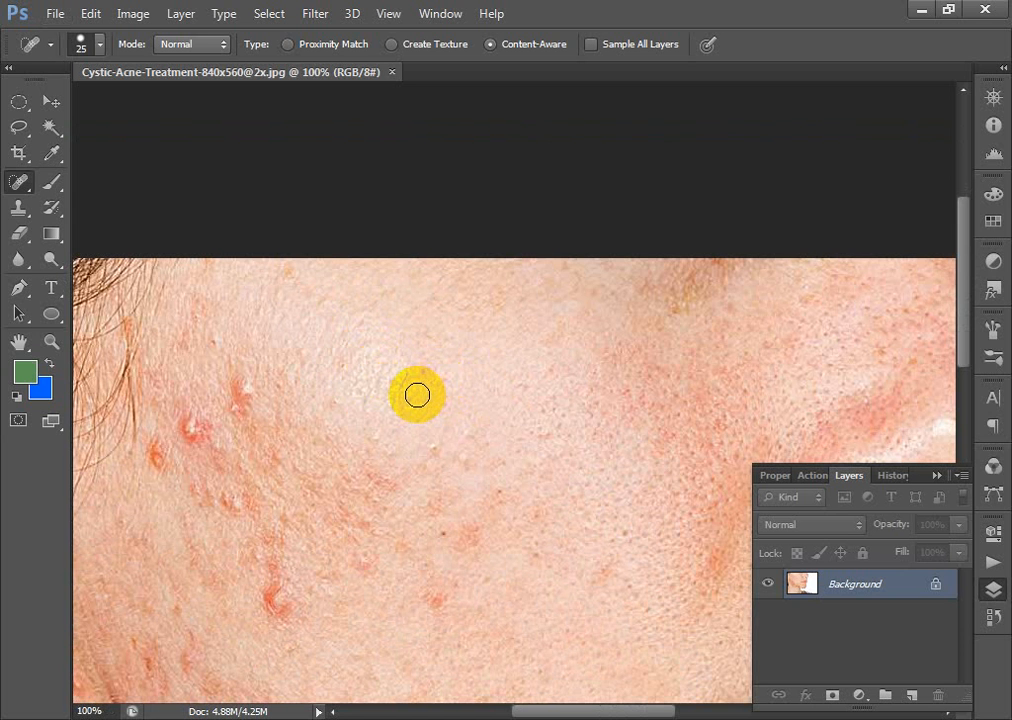
Heal the small cheek spot and the red pimples near the hairline with the 25 px Content-Aware brush
click(417, 395)
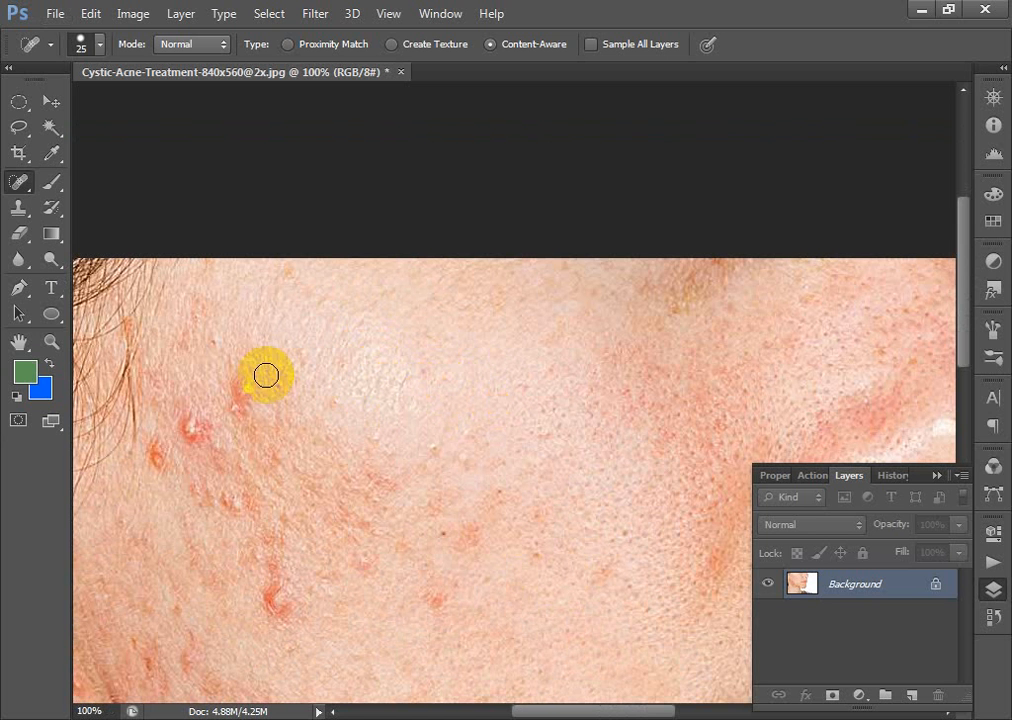
click(237, 387)
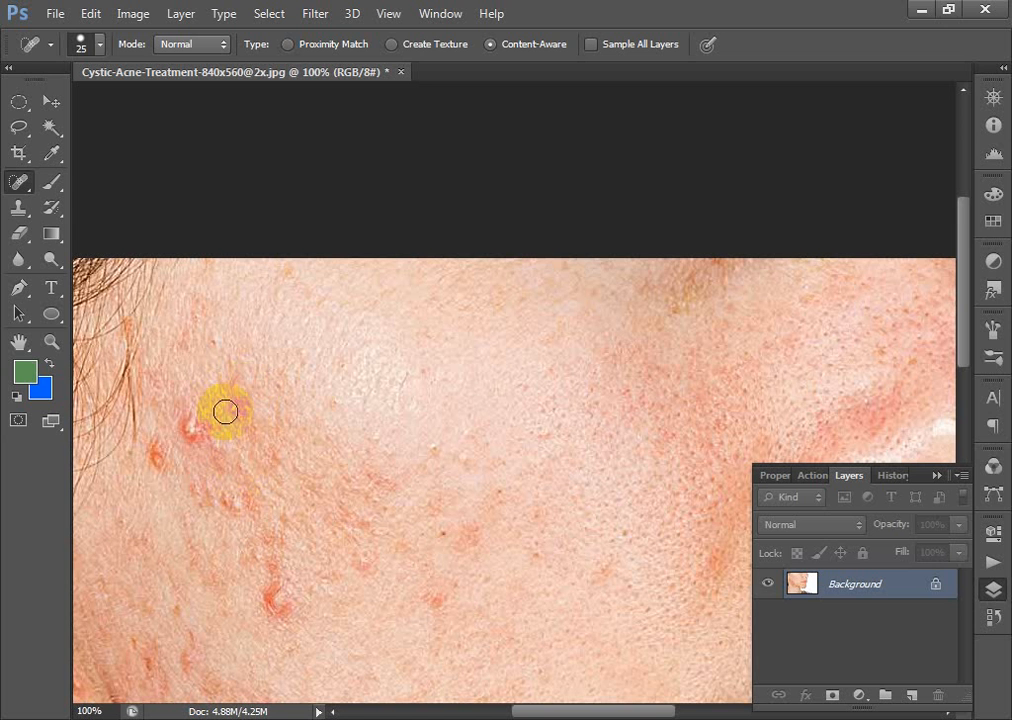
click(228, 400)
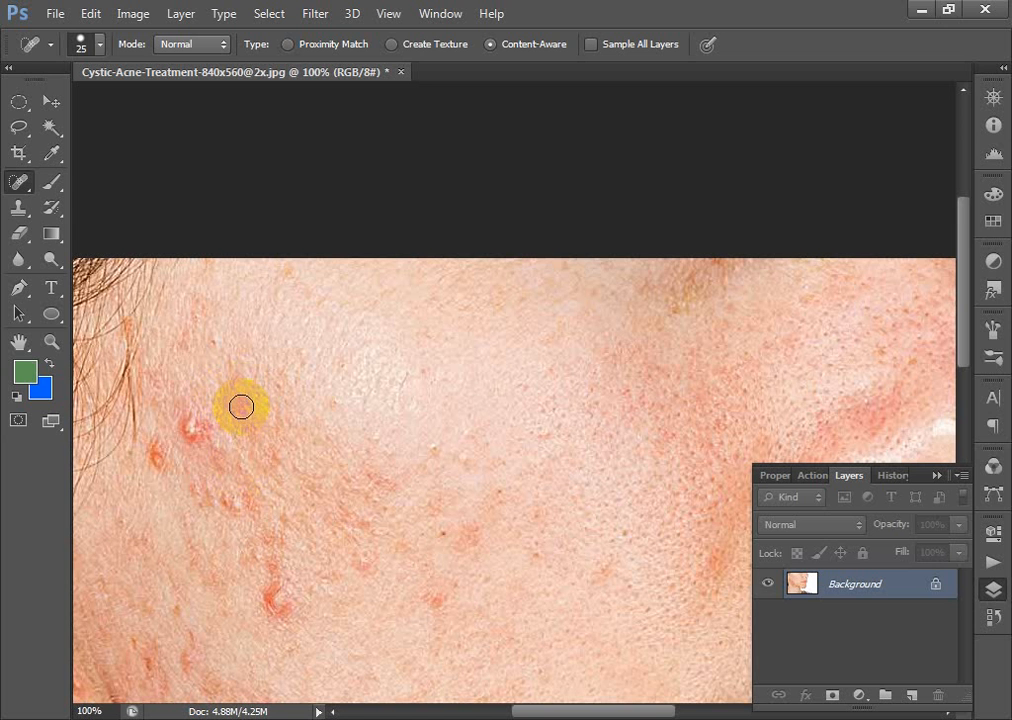
click(192, 425)
click(155, 456)
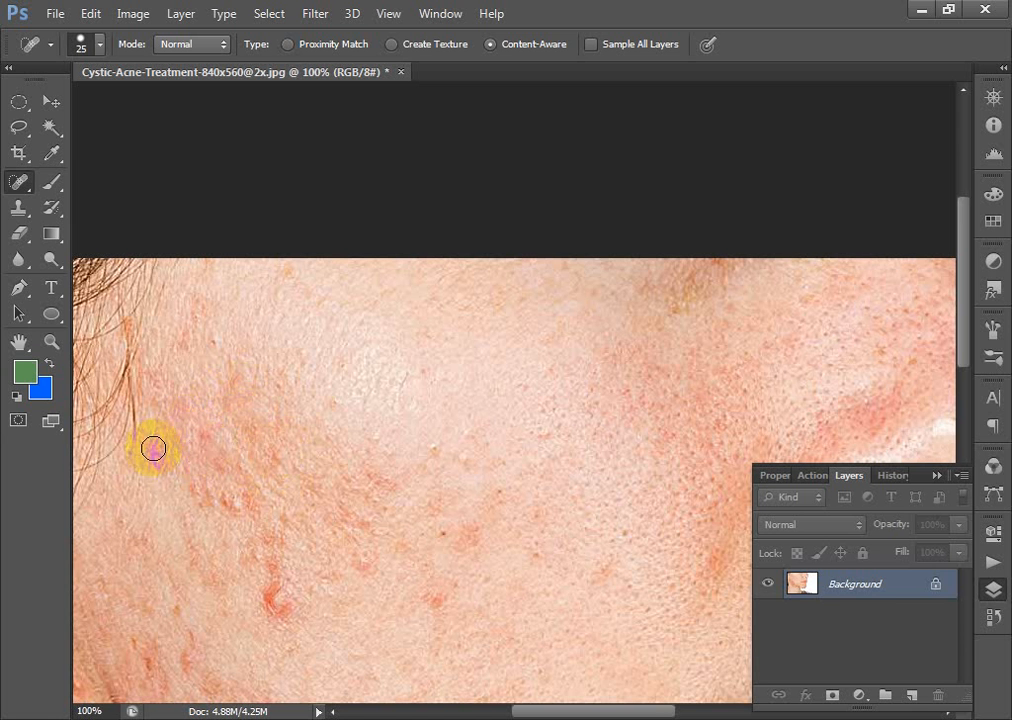
Heal the red pimples on the middle and lower cheek with the Spot Healing Brush
scroll(318, 599, down, 5)
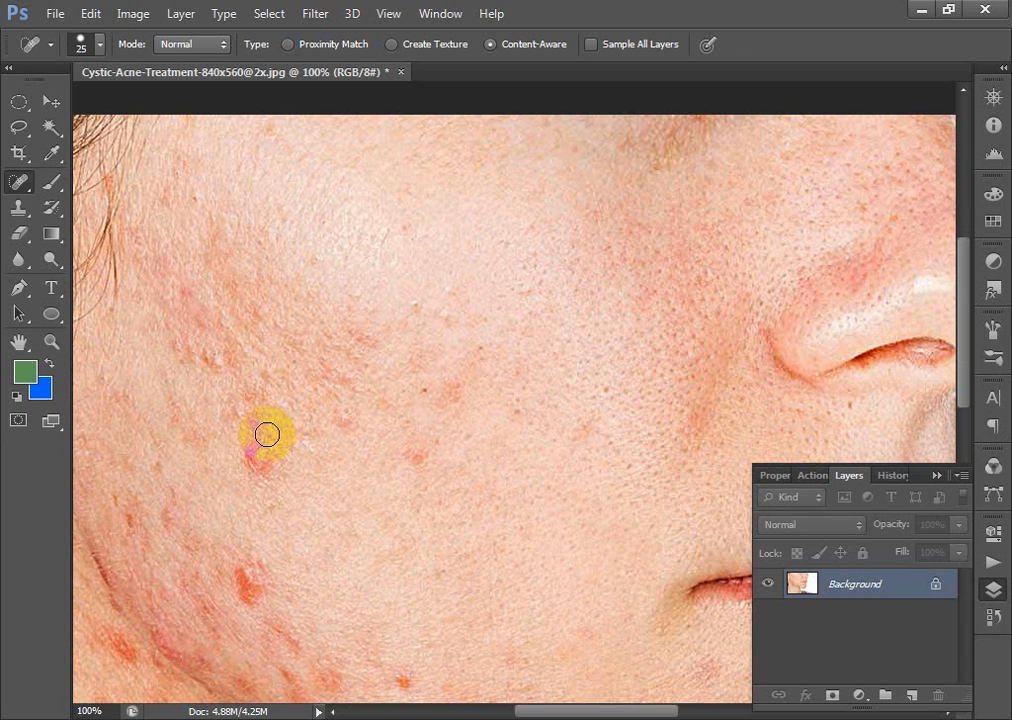
click(257, 460)
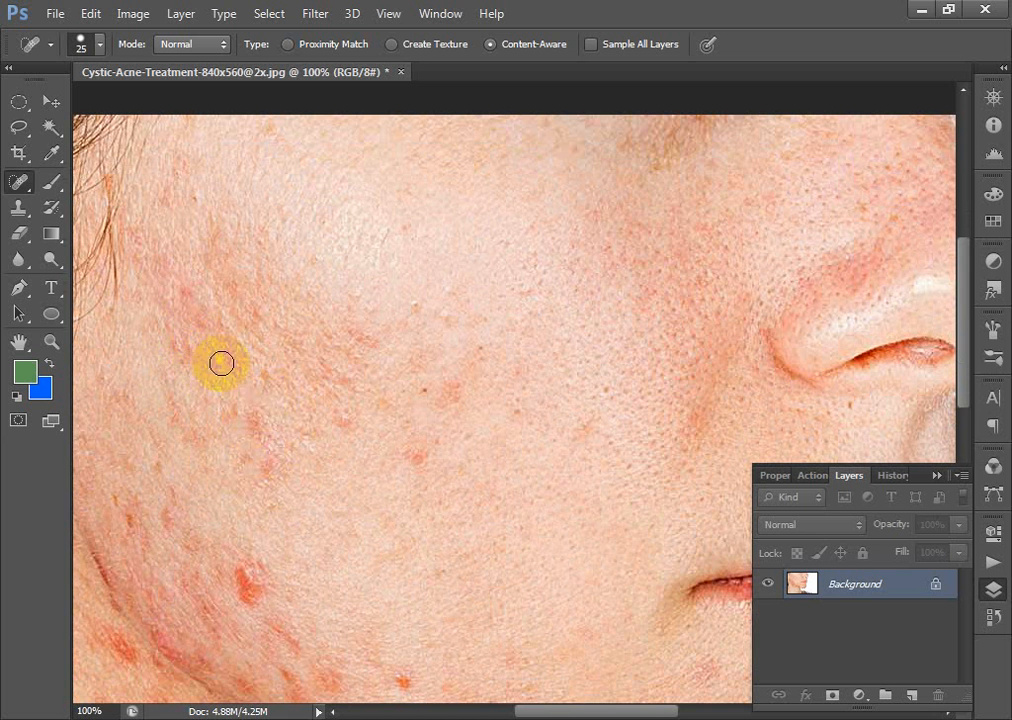
scroll(250, 300, down, 10)
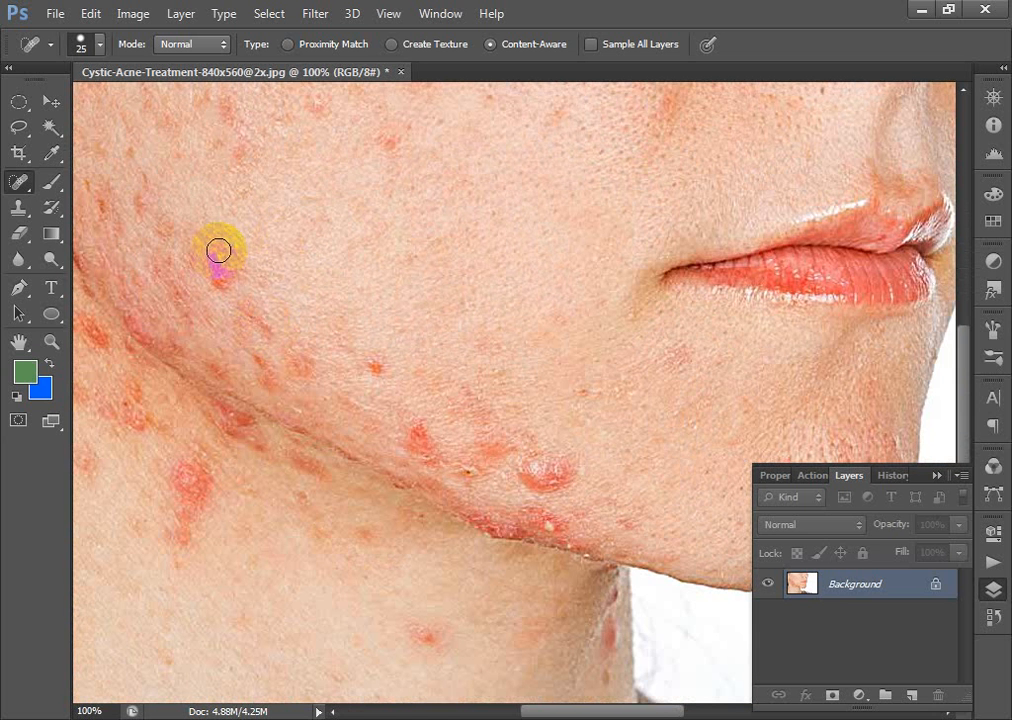
click(215, 277)
click(239, 248)
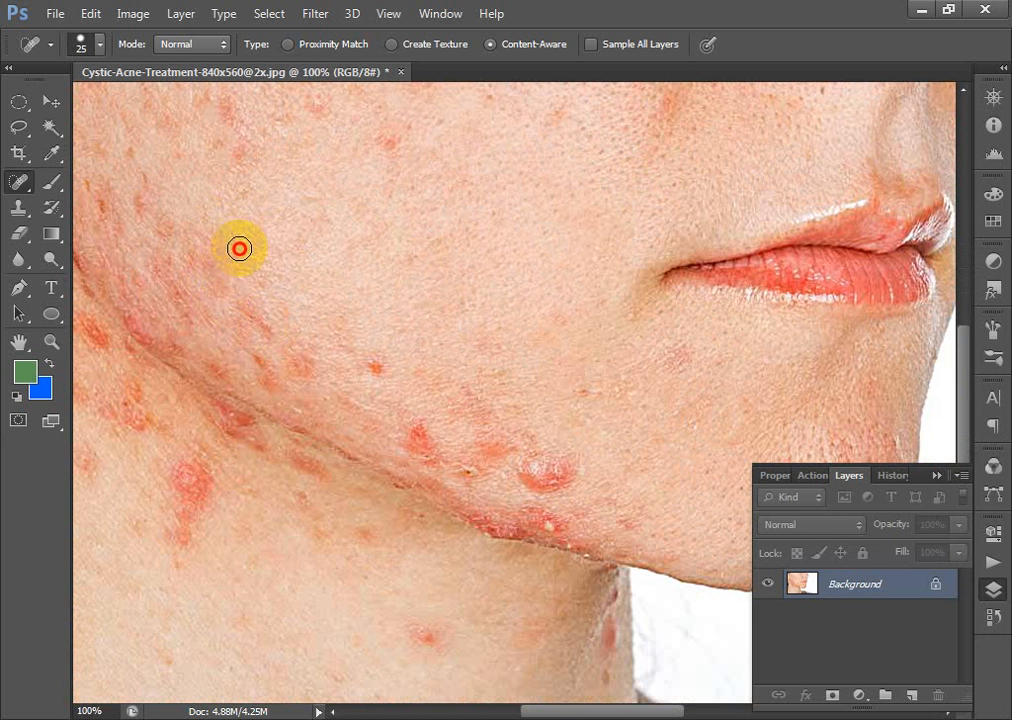
drag(248, 301, 261, 333)
Heal the large raised pimple on the jaw below the corner of the mouth
scroll(500, 420, right, 6)
scroll(500, 420, down, 2)
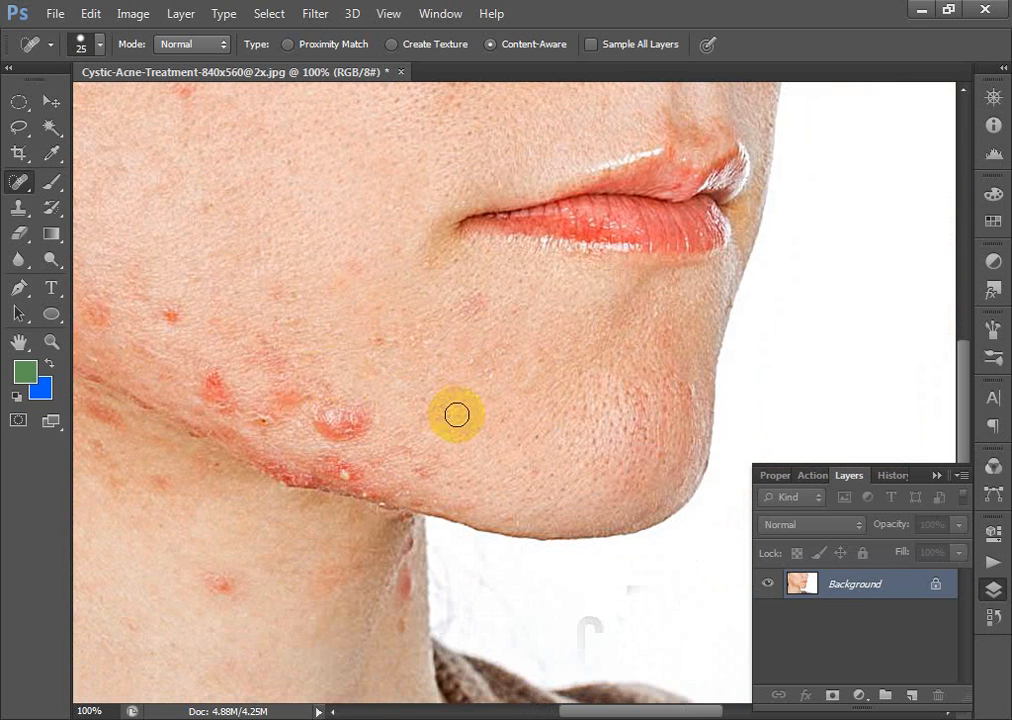
click(352, 424)
drag(297, 412, 330, 429)
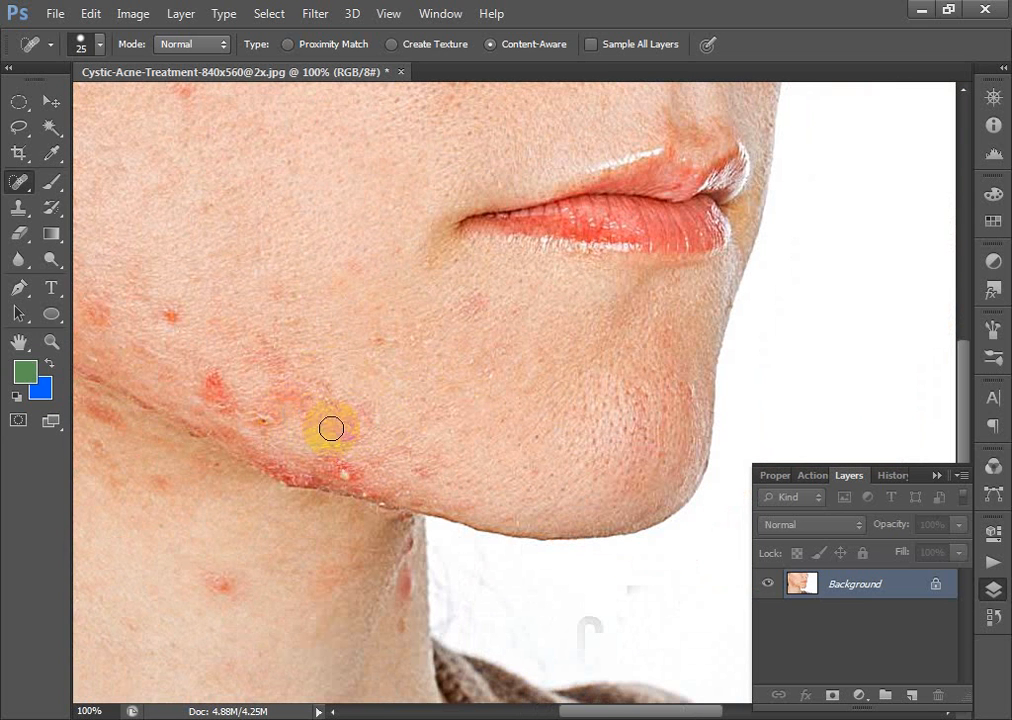
click(354, 430)
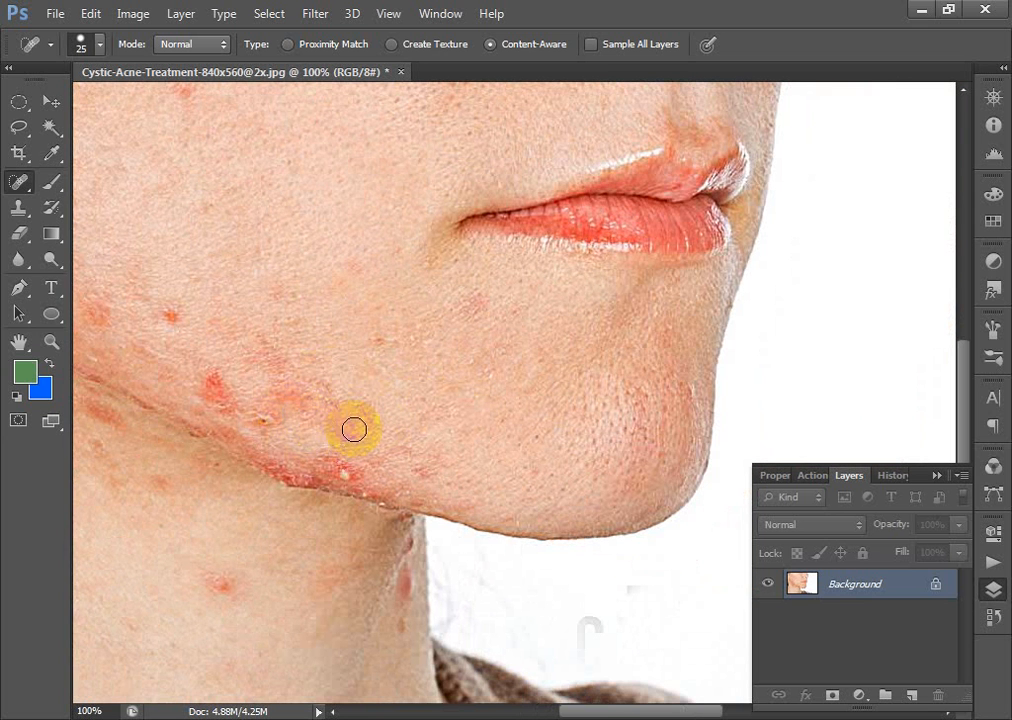
Heal the smaller red blemishes along the jaw between the large pimple's area and the ear
click(291, 394)
click(280, 370)
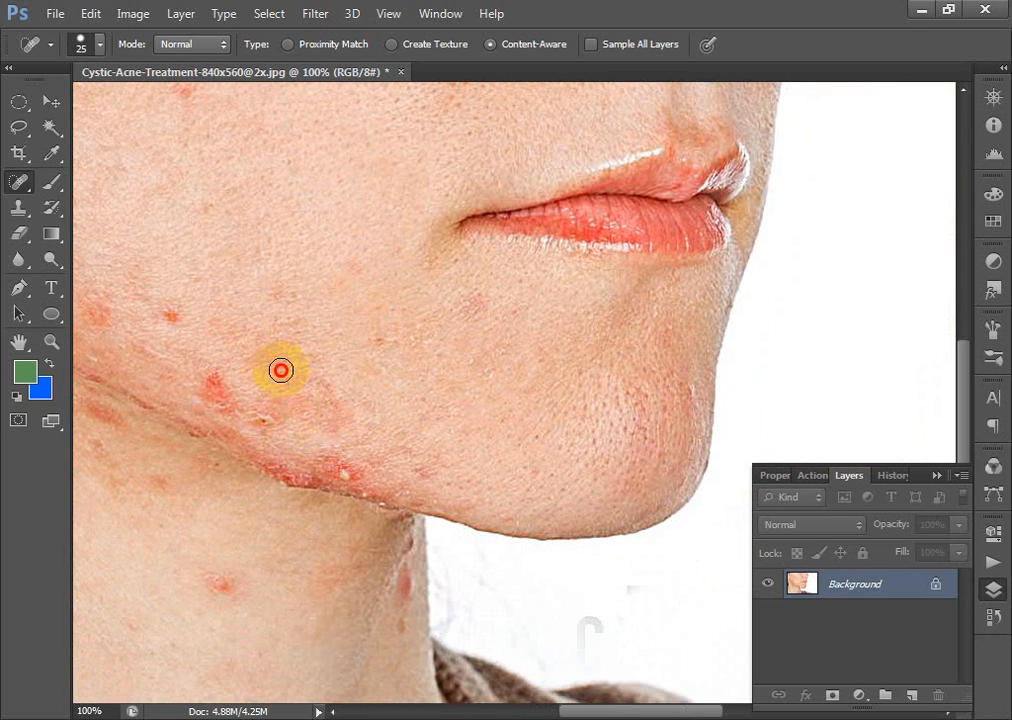
click(263, 421)
click(237, 404)
click(209, 376)
click(228, 416)
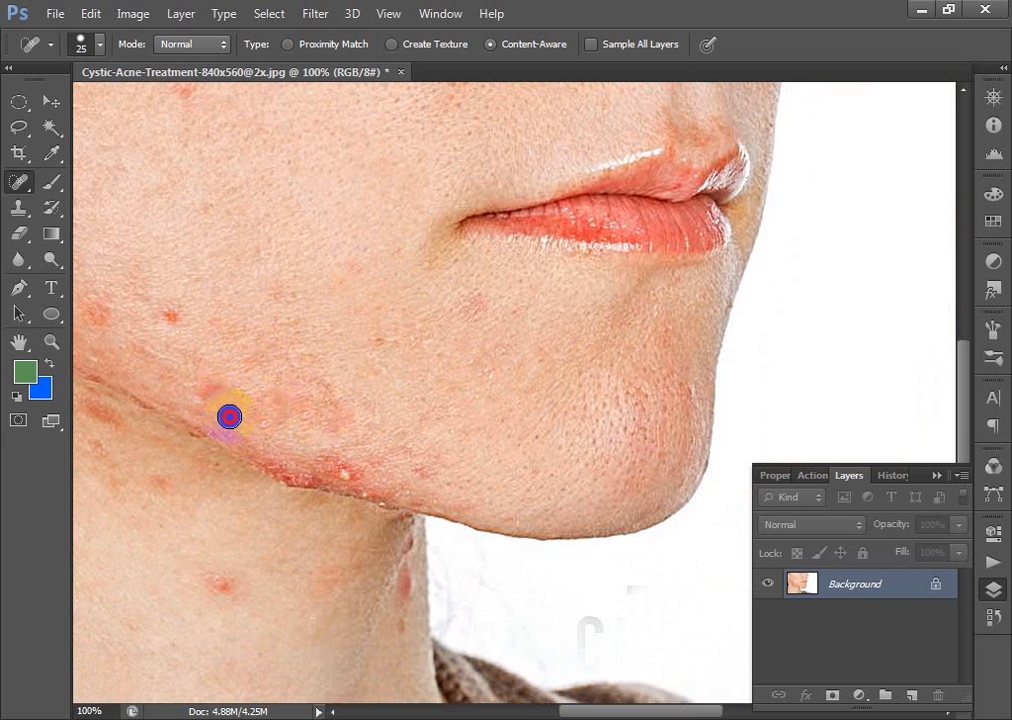
Reduce the Spot Healing Brush size to 8 px for the inflamed spots along the jawline edge
drag(386, 436, 286, 348)
drag(181, 276, 445, 519)
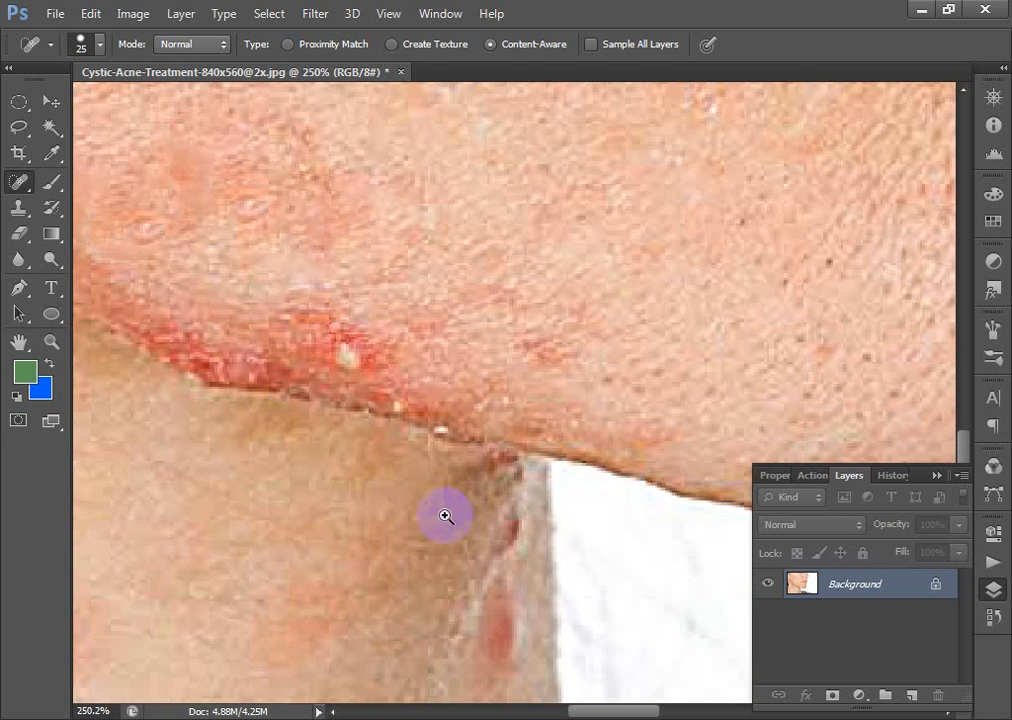
right_click(358, 360)
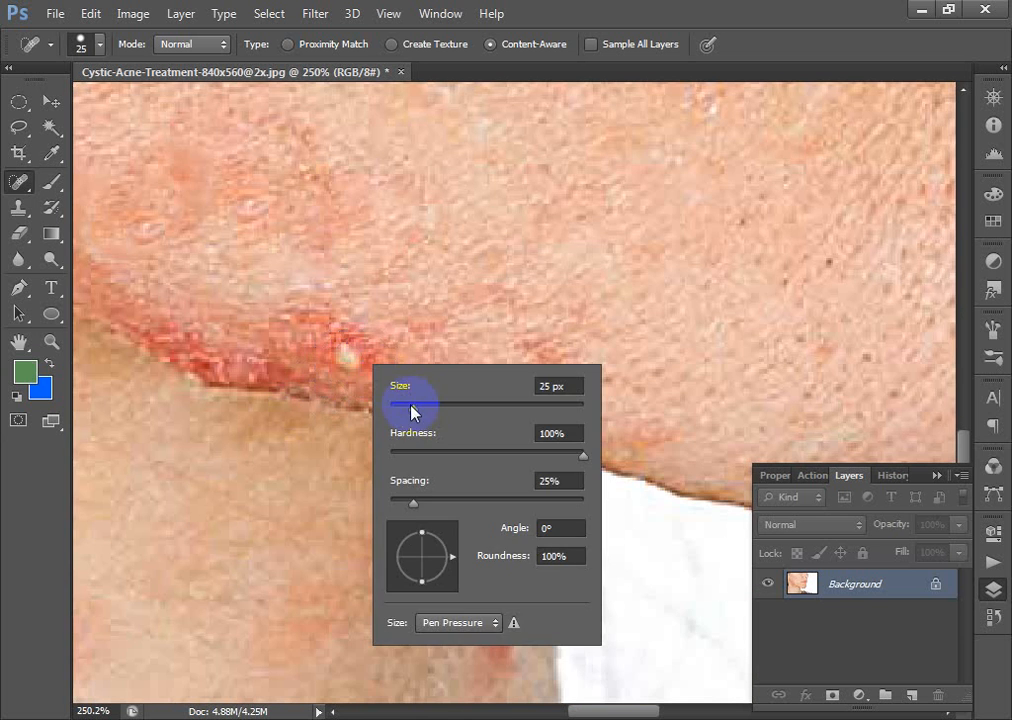
drag(398, 384, 339, 389)
key(Return)
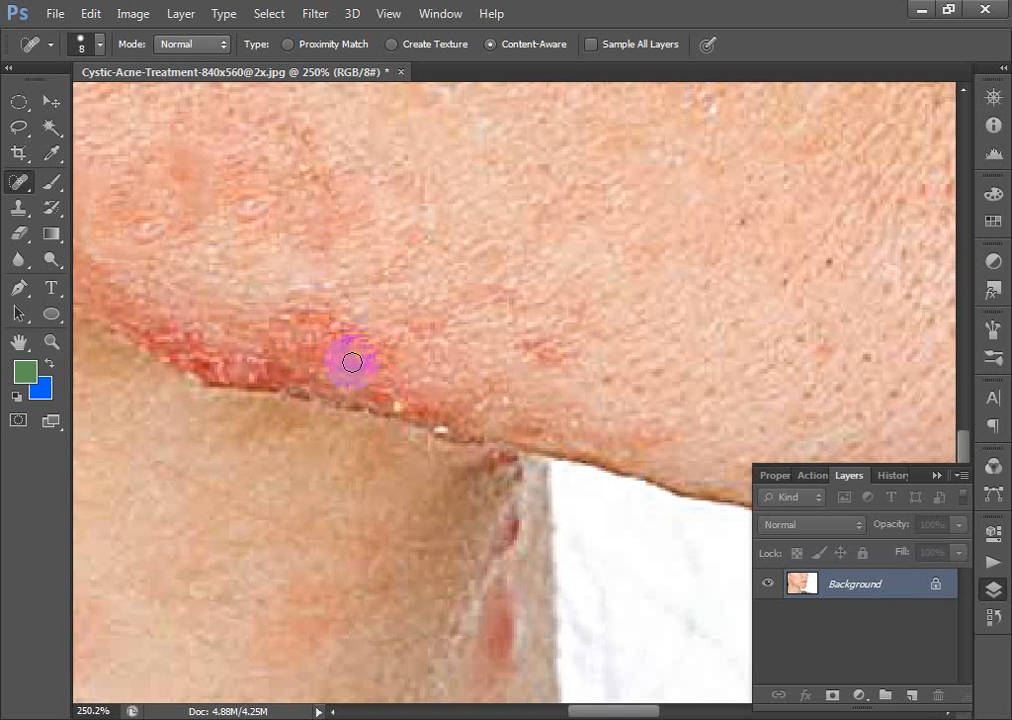
Heal the inflamed red spots along the jawline edge with the Spot Healing Brush
mouse_move(366, 323)
mouse_down()
mouse_move(367, 376)
mouse_move(355, 357)
mouse_move(349, 376)
mouse_move(338, 369)
mouse_move(361, 432)
mouse_move(338, 383)
mouse_move(329, 407)
mouse_move(294, 375)
mouse_move(321, 429)
mouse_move(315, 372)
mouse_move(346, 396)
mouse_move(341, 379)
mouse_move(388, 434)
mouse_up()
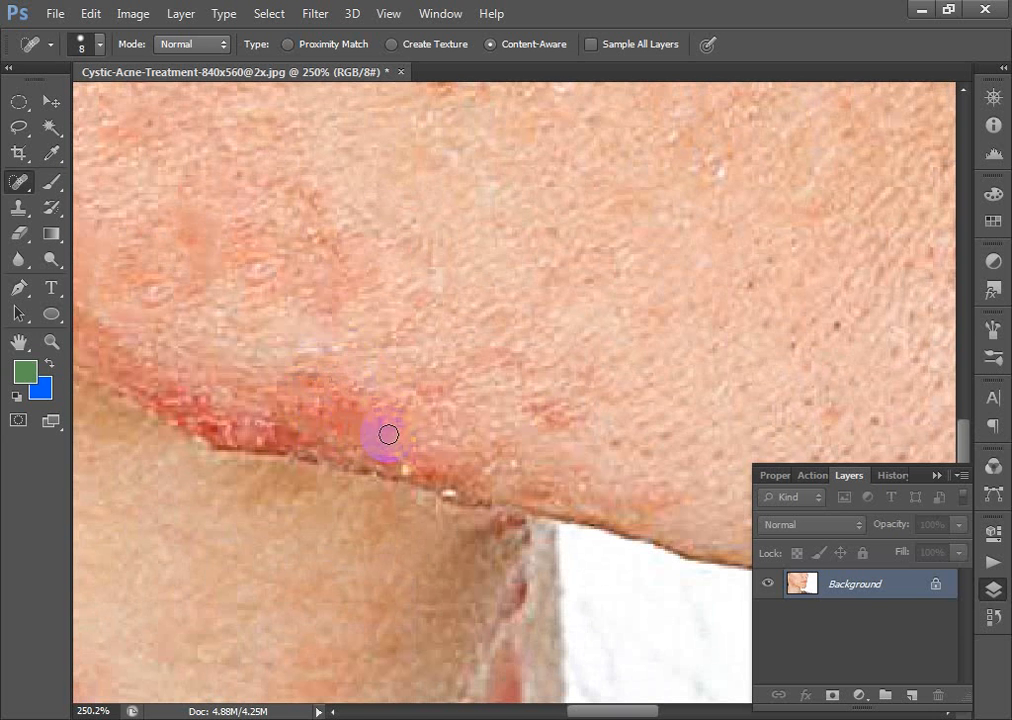
drag(291, 354, 416, 418)
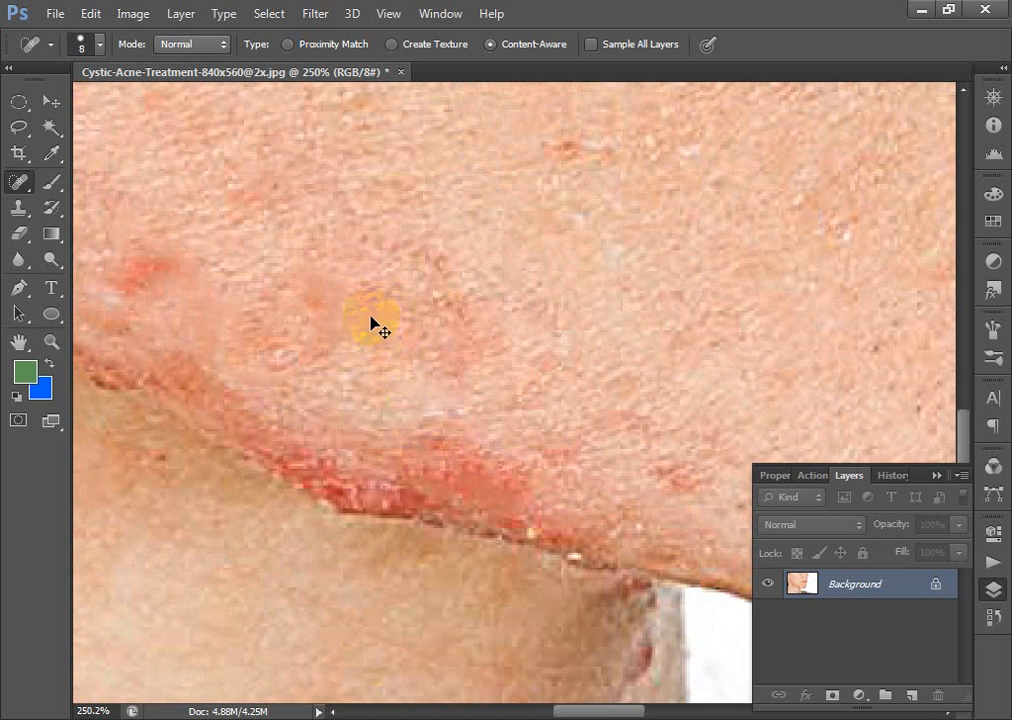
key(ctrl+1)
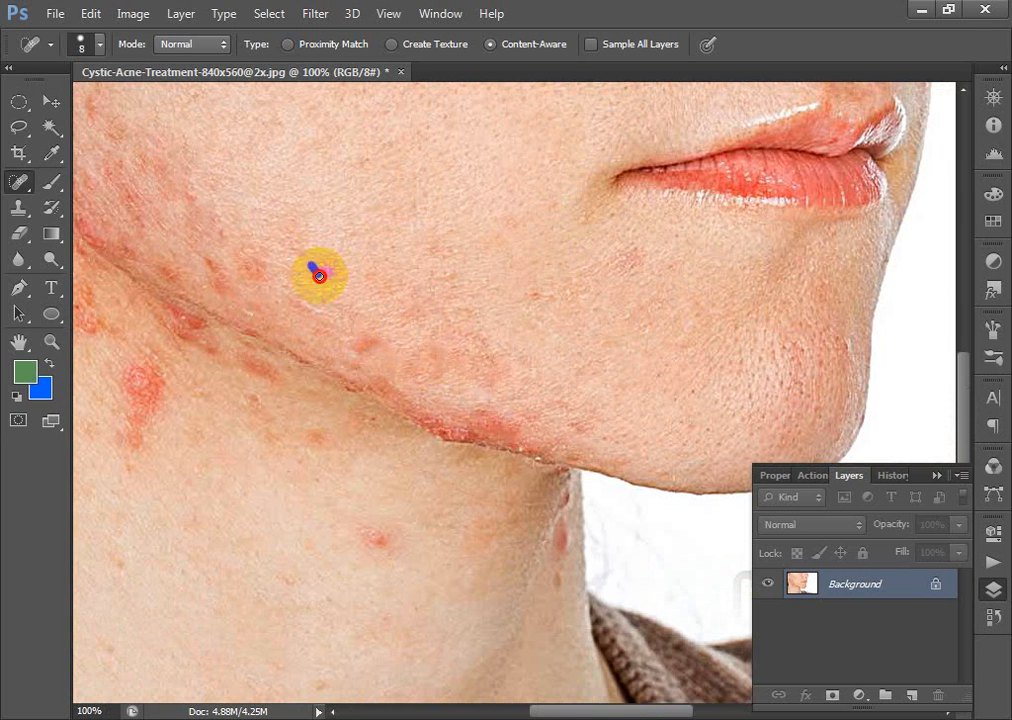
Heal the small red spot on the side of the neck below the earlobe
drag(242, 328, 368, 304)
mouse_move(220, 222)
mouse_down()
mouse_move(285, 273)
mouse_move(278, 341)
mouse_move(236, 343)
mouse_move(231, 319)
mouse_move(238, 352)
mouse_move(207, 318)
mouse_up()
click(241, 329)
click(204, 382)
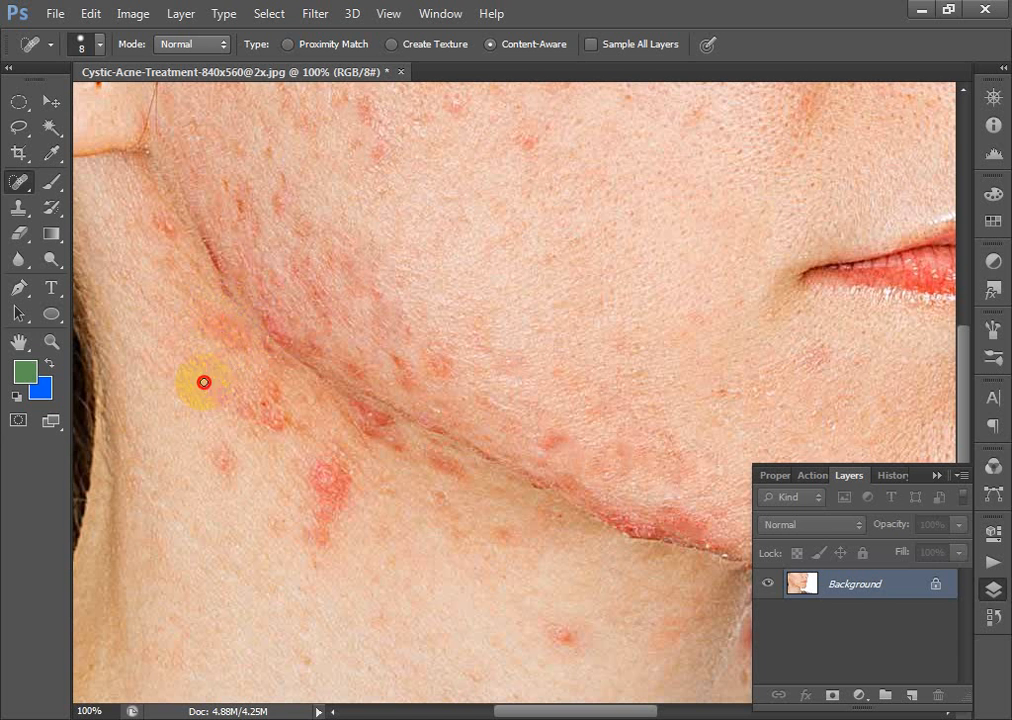
click(219, 445)
click(222, 476)
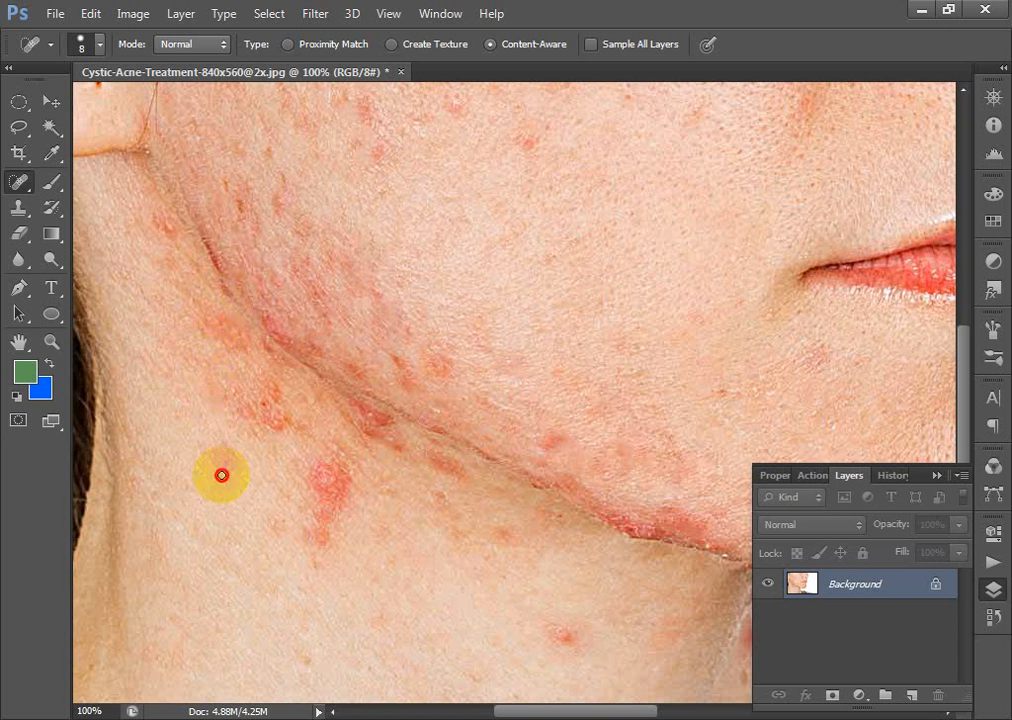
Heal the dark points in the red cluster on the neck just under the jaw angle
click(267, 400)
click(273, 389)
click(273, 411)
click(286, 410)
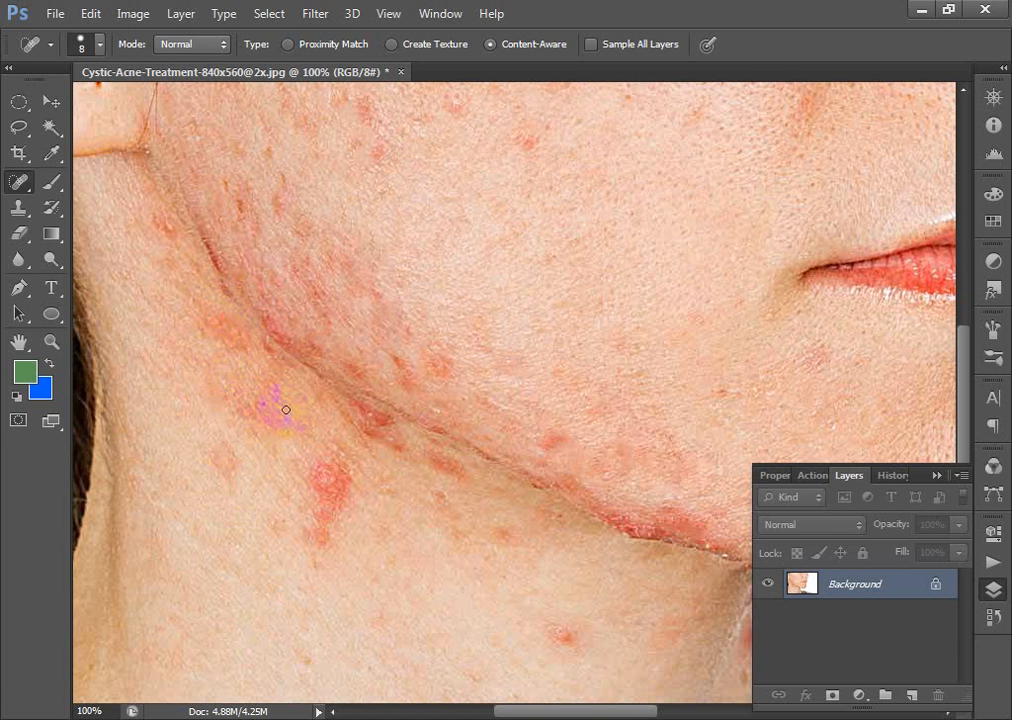
click(278, 501)
Set the Spot Healing Brush size to 14 px and heal the large red blemish on the upper neck
right_click(355, 428)
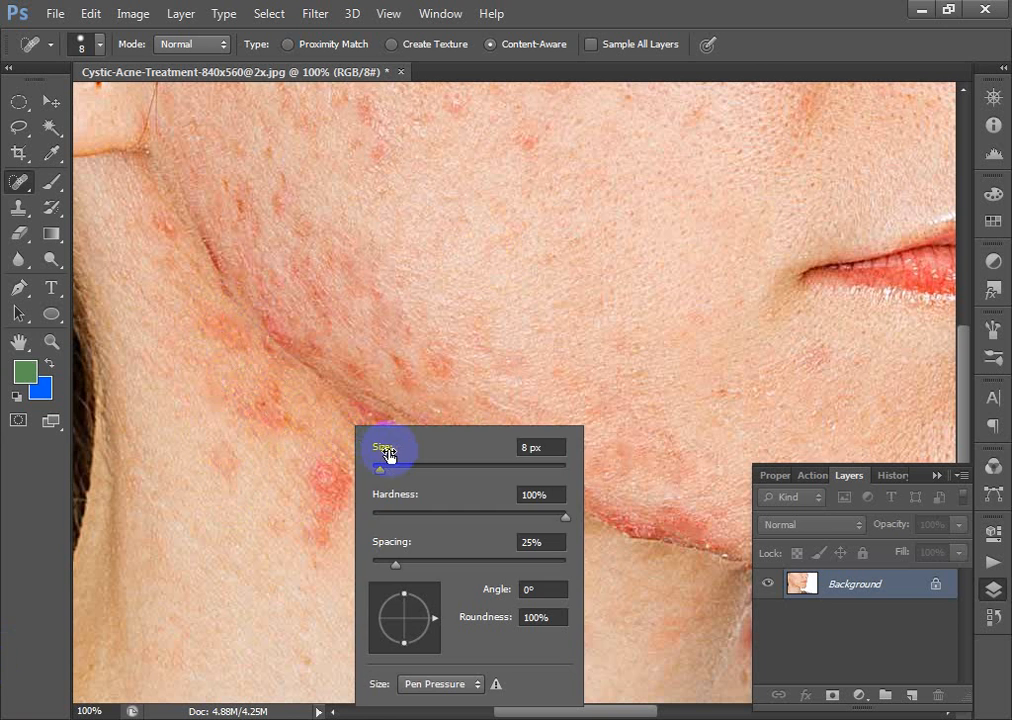
drag(390, 470, 396, 470)
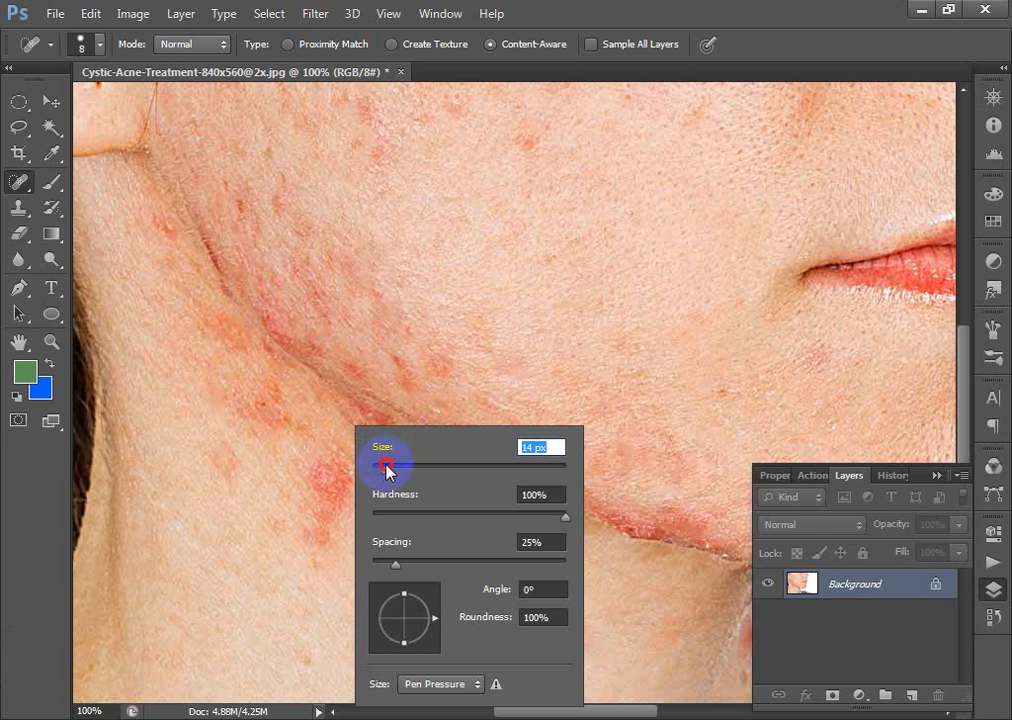
click(312, 464)
mouse_move(341, 457)
mouse_down()
mouse_move(317, 476)
mouse_move(337, 540)
mouse_move(325, 542)
mouse_move(334, 572)
mouse_up()
Heal the red spot on the lower neck and the dark red marks along the neck's front edge
key(space)
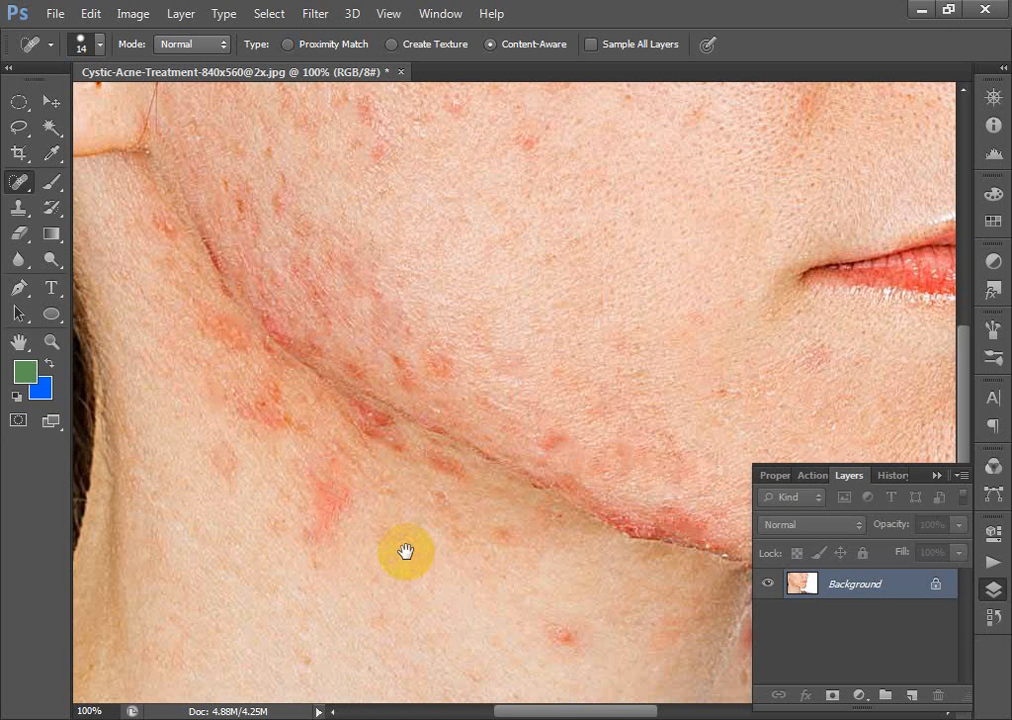
mouse_move(536, 631)
mouse_down()
mouse_move(319, 480)
mouse_move(354, 513)
mouse_move(352, 479)
mouse_move(384, 512)
mouse_up()
key(space)
mouse_move(532, 497)
mouse_down()
mouse_move(446, 493)
mouse_move(454, 459)
mouse_move(450, 467)
mouse_up()
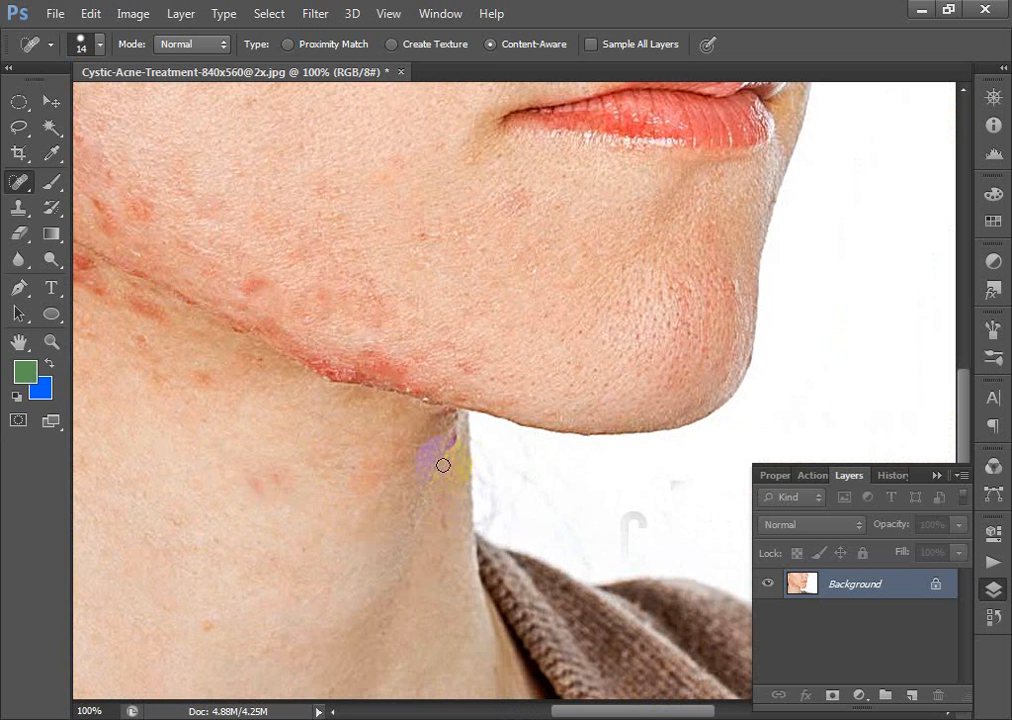
Heal the red spot on the lower jaw just above the jawline
key(space)
drag(385, 474, 467, 535)
drag(306, 463, 348, 488)
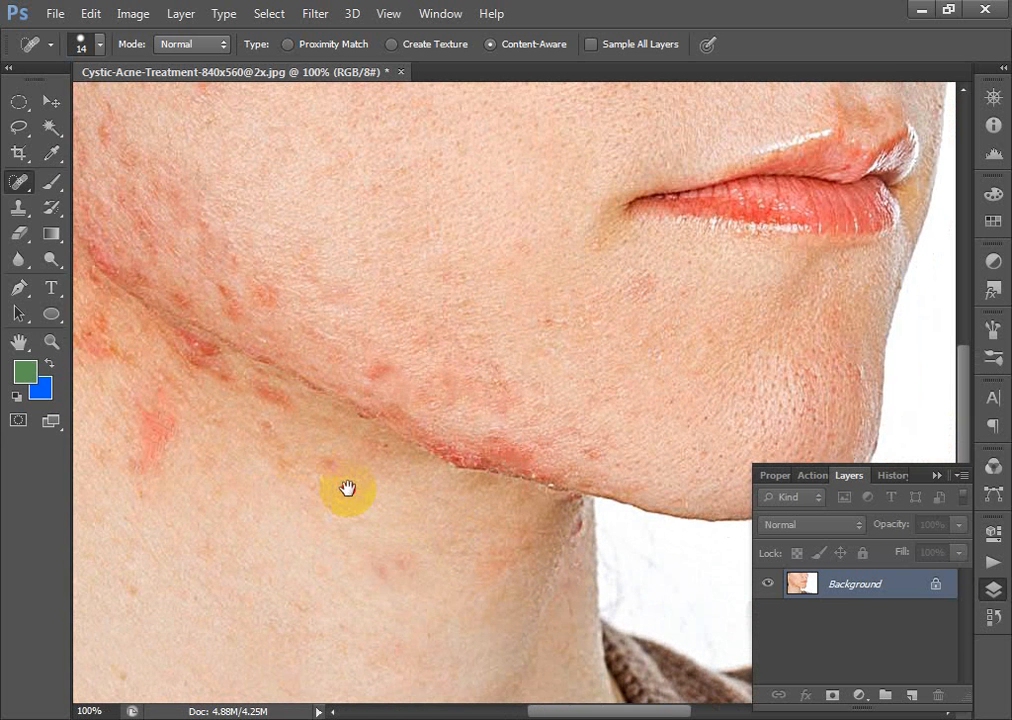
mouse_move(405, 368)
mouse_down()
mouse_move(380, 357)
mouse_move(355, 381)
mouse_up()
Heal the red spots on the rear of the jaw and the neck blemishes just beneath the jawline
key(space)
drag(278, 298, 403, 402)
key(space)
mouse_move(309, 348)
mouse_down()
mouse_move(423, 440)
mouse_move(421, 457)
mouse_up()
mouse_move(392, 482)
mouse_down()
mouse_move(397, 513)
mouse_move(374, 493)
mouse_move(396, 508)
mouse_move(375, 490)
mouse_move(397, 497)
mouse_move(436, 543)
mouse_up()
key(space)
drag(296, 427, 356, 595)
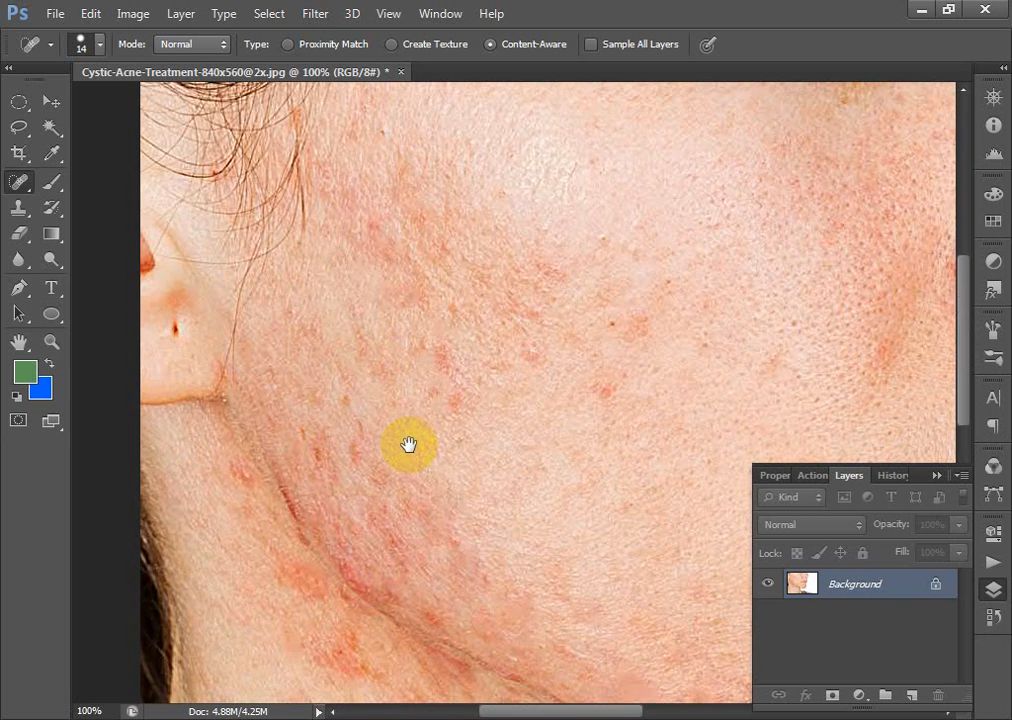
Heal the red patches and spots on the neck between the earlobe and the jaw angle
drag(408, 445, 366, 400)
mouse_move(250, 572)
mouse_down()
mouse_move(239, 401)
mouse_move(258, 410)
mouse_move(261, 488)
mouse_up()
drag(239, 434, 254, 491)
mouse_move(258, 444)
mouse_down()
mouse_move(271, 444)
mouse_move(296, 497)
mouse_up()
mouse_move(269, 438)
mouse_down()
mouse_move(300, 485)
mouse_move(308, 477)
mouse_move(357, 576)
mouse_up()
mouse_move(318, 503)
mouse_down()
mouse_move(351, 539)
mouse_move(336, 548)
mouse_move(312, 524)
mouse_move(348, 583)
mouse_move(327, 552)
mouse_move(350, 582)
mouse_move(350, 558)
mouse_move(342, 593)
mouse_move(314, 564)
mouse_move(348, 617)
mouse_up()
drag(328, 576, 328, 591)
drag(316, 540, 334, 605)
drag(280, 503, 287, 565)
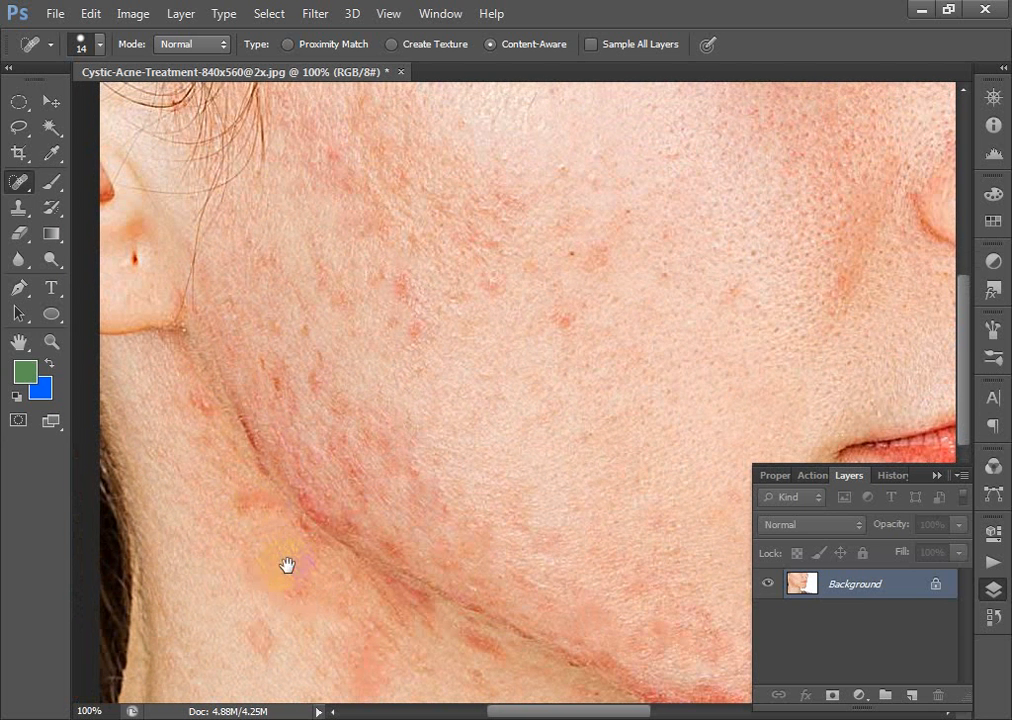
drag(239, 484, 256, 497)
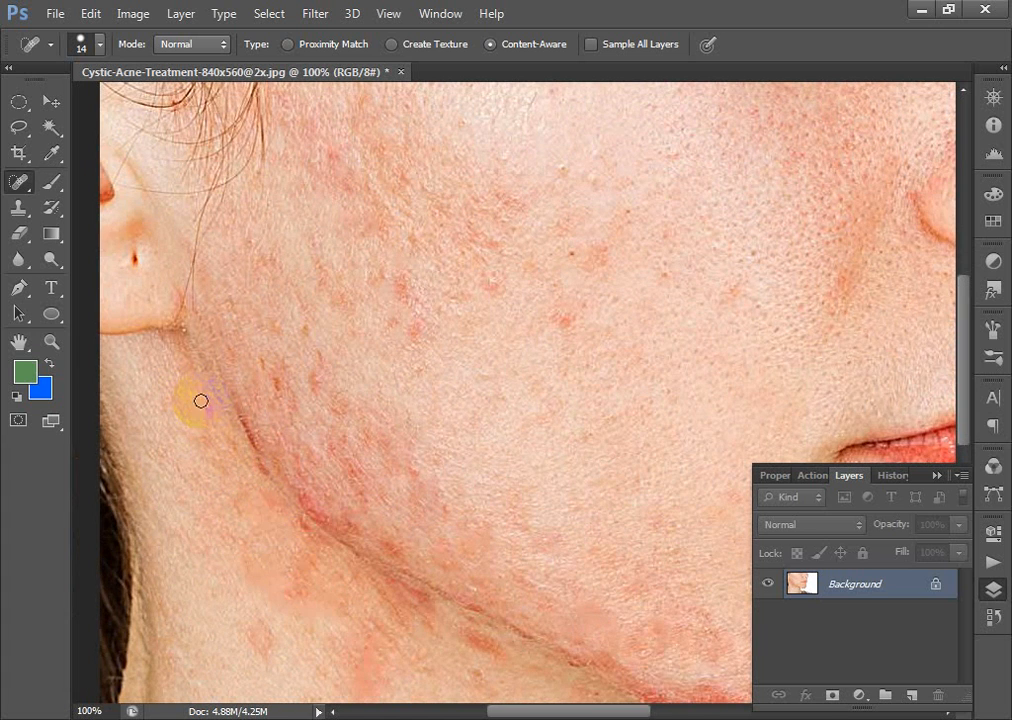
Heal the remaining red spots along the jawline edge and on the neck directly beneath it
drag(359, 358, 321, 418)
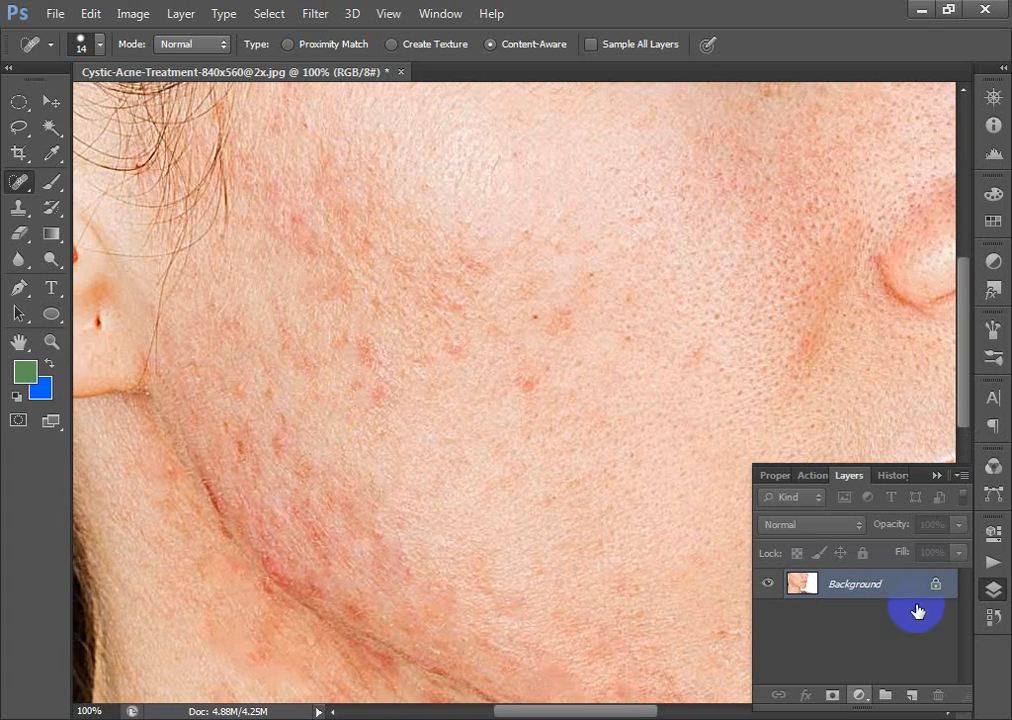
key(ctrl+minus)
key(ctrl+minus)
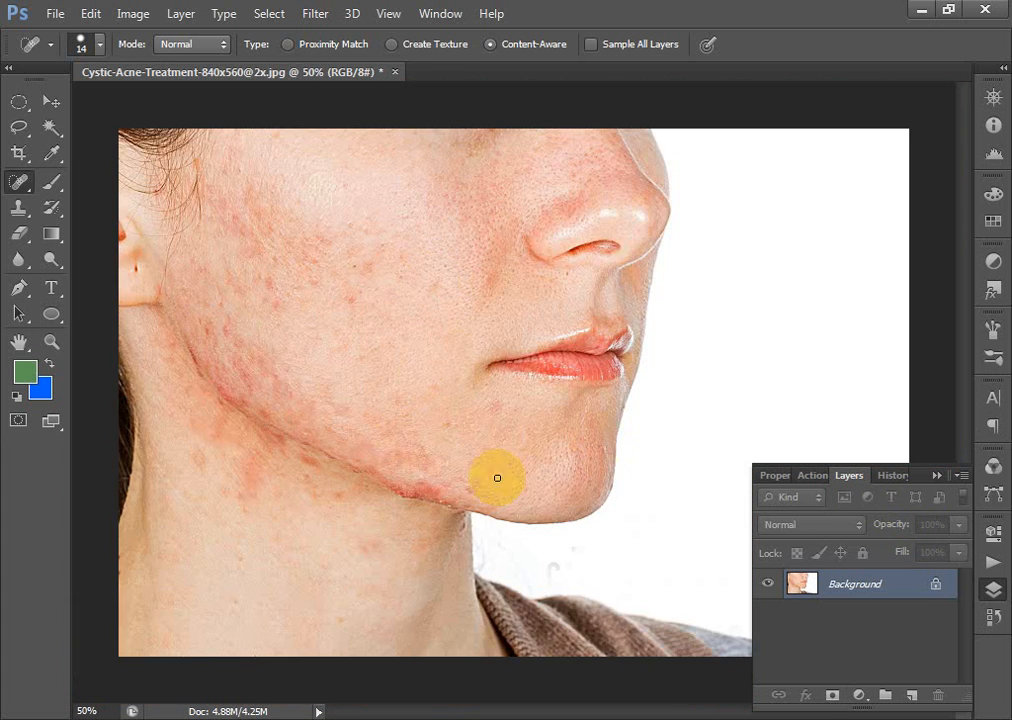
drag(269, 336, 572, 592)
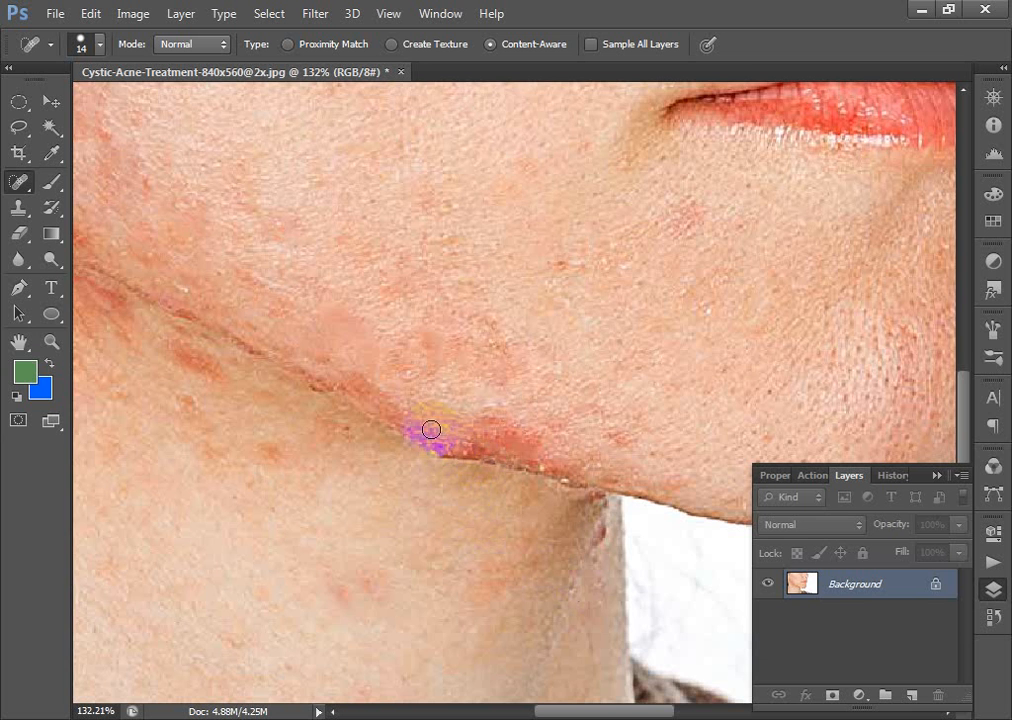
drag(405, 353, 429, 406)
drag(357, 356, 448, 447)
drag(268, 382, 355, 449)
drag(307, 501, 338, 536)
click(393, 557)
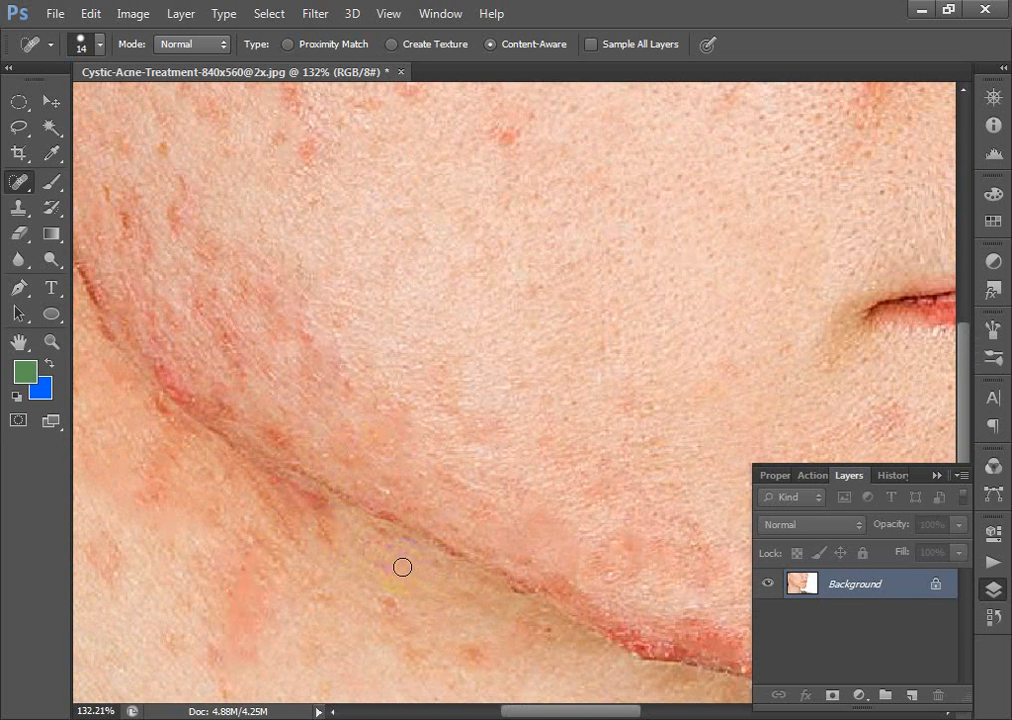
click(388, 593)
Heal the small blemishes on the middle of the cheek and the red spots on the upper cheek near the ear
key(ctrl+minus)
key(ctrl+minus)
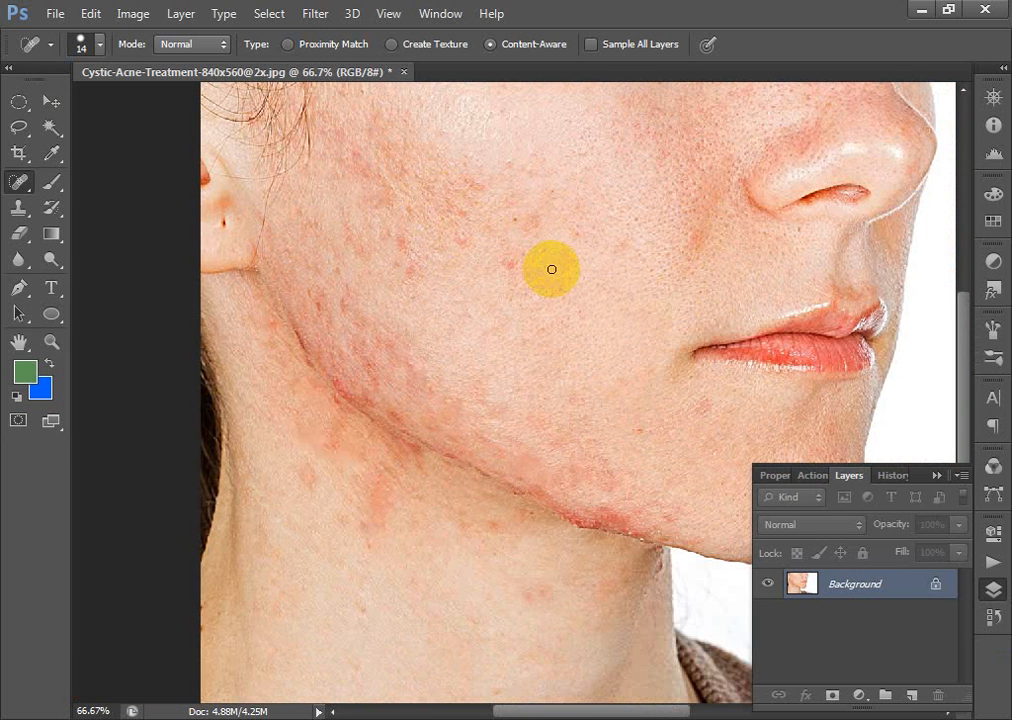
click(542, 181)
click(533, 220)
drag(402, 226, 401, 268)
key(space)
drag(380, 192, 379, 272)
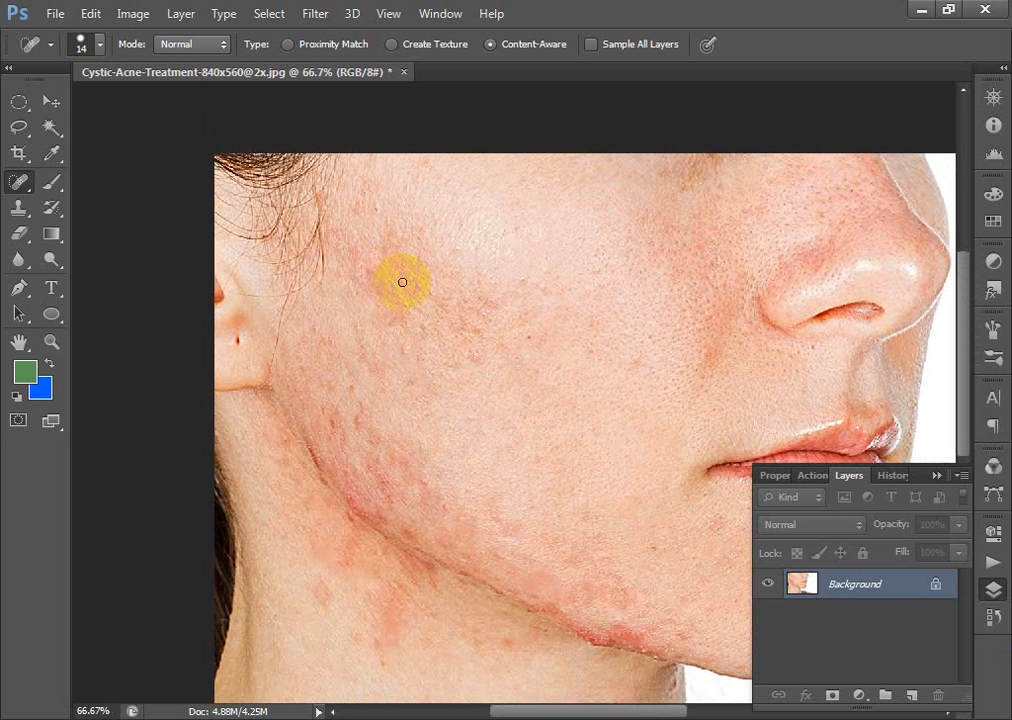
Heal the red spots on the lower cheek between the earlobe and the jaw angle
key(space)
drag(465, 391, 303, 408)
drag(163, 340, 298, 434)
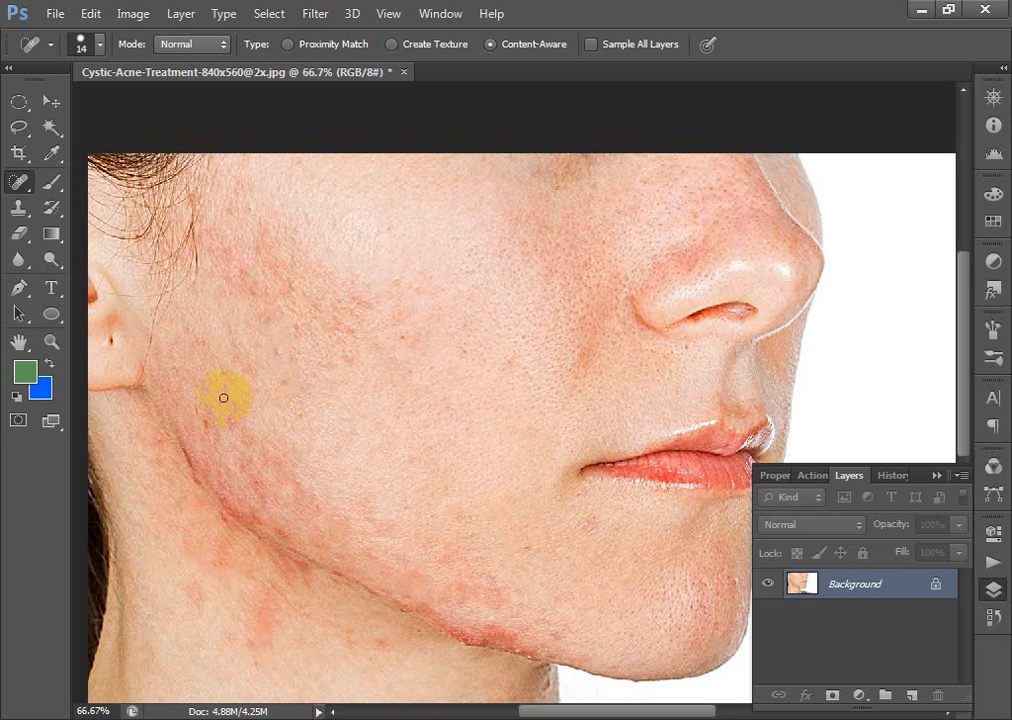
mouse_move(205, 392)
mouse_down()
mouse_move(218, 425)
mouse_move(203, 416)
mouse_up()
mouse_move(268, 460)
mouse_down()
mouse_move(285, 480)
mouse_move(315, 487)
mouse_up()
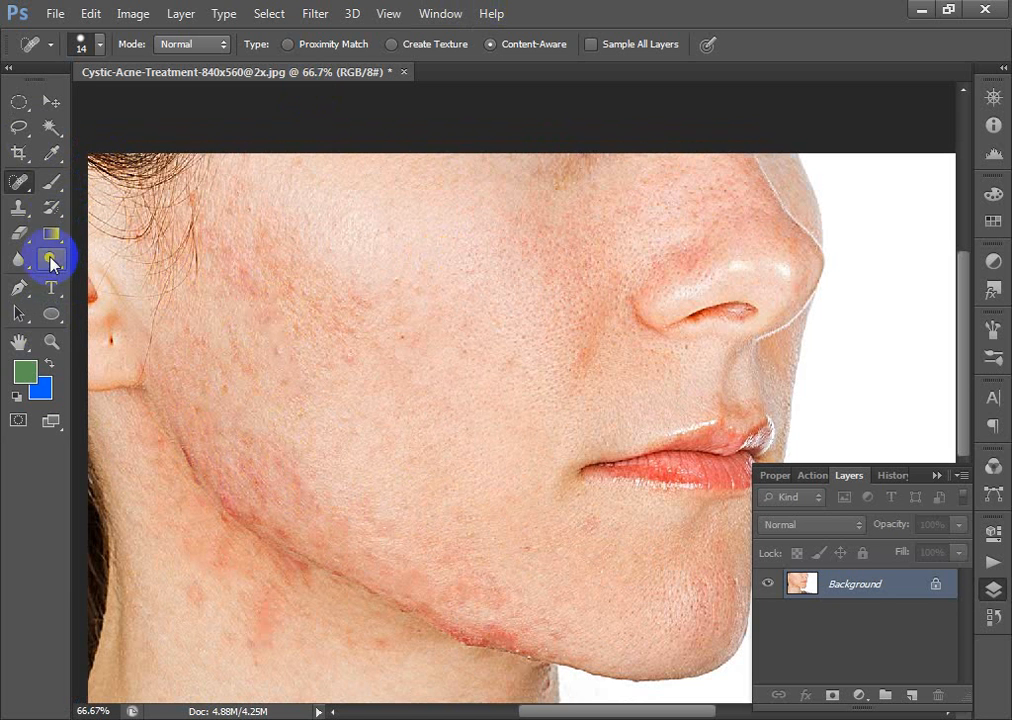
Switch to the Clone Stamp and clone clean cheek skin over the red area on the upper cheek
click(18, 212)
scroll(268, 294, up, 2)
scroll(268, 294, right, 1)
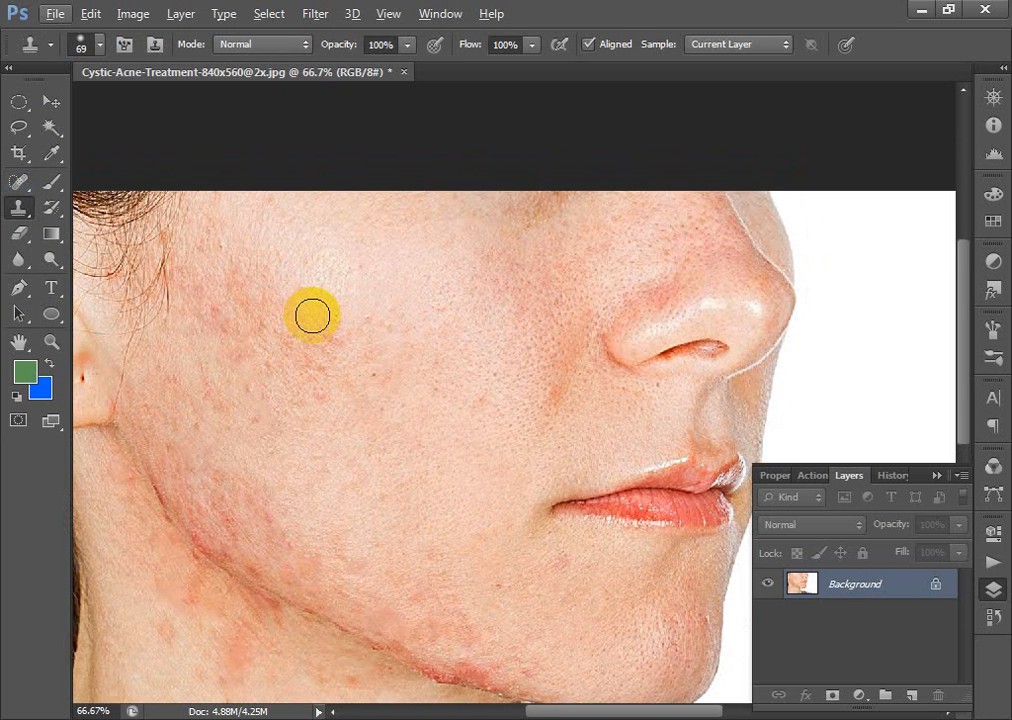
click(316, 345)
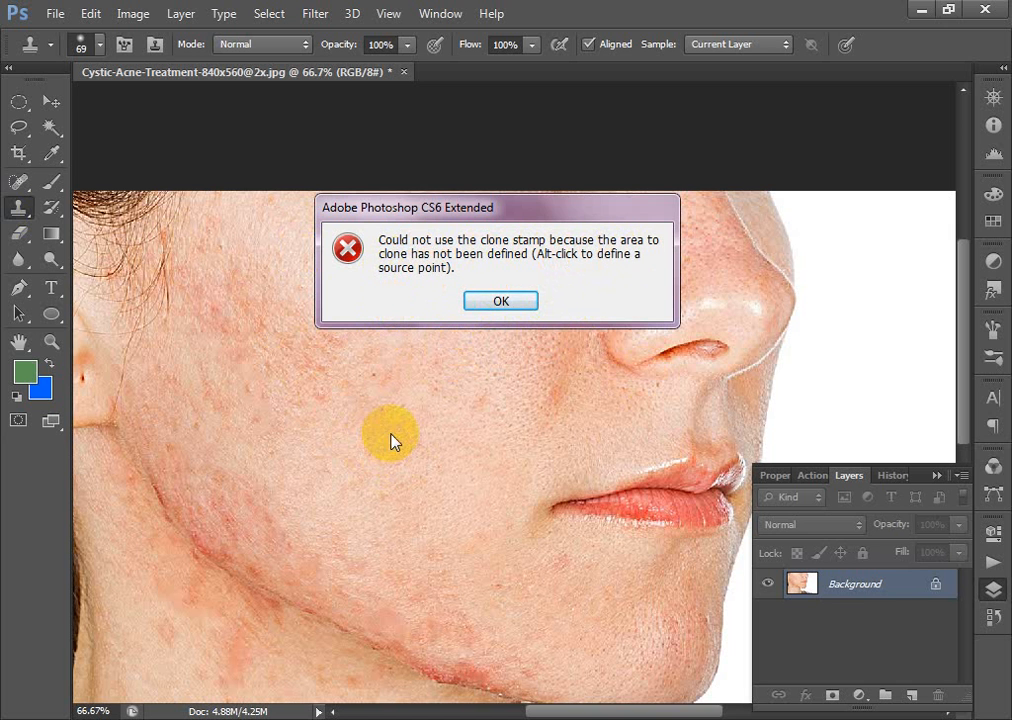
click(482, 301)
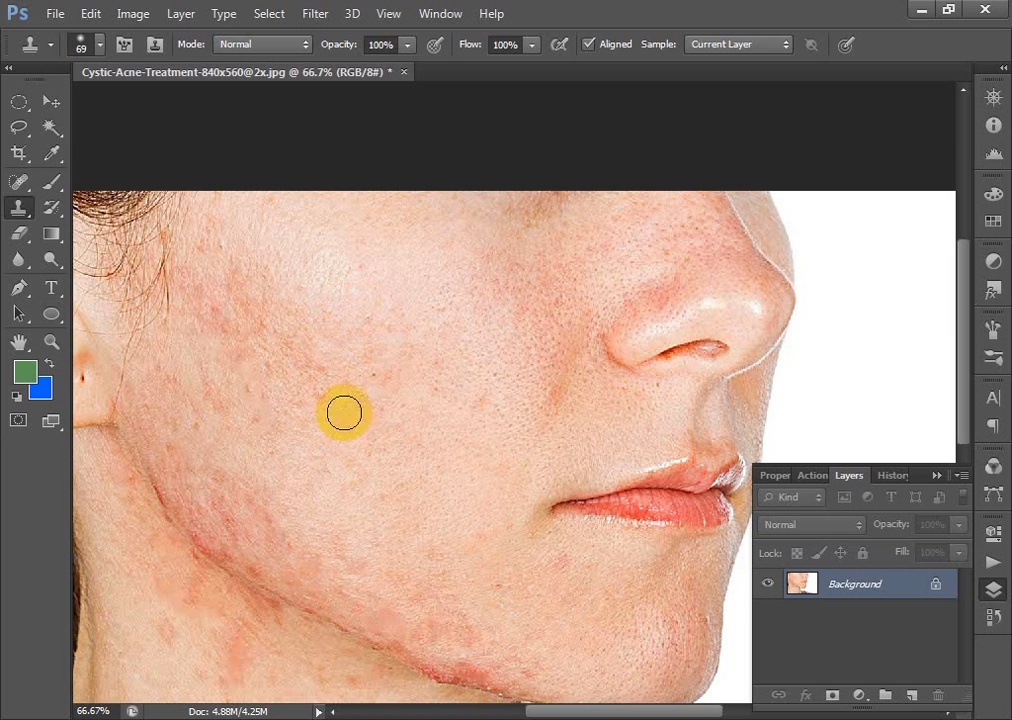
click(314, 371)
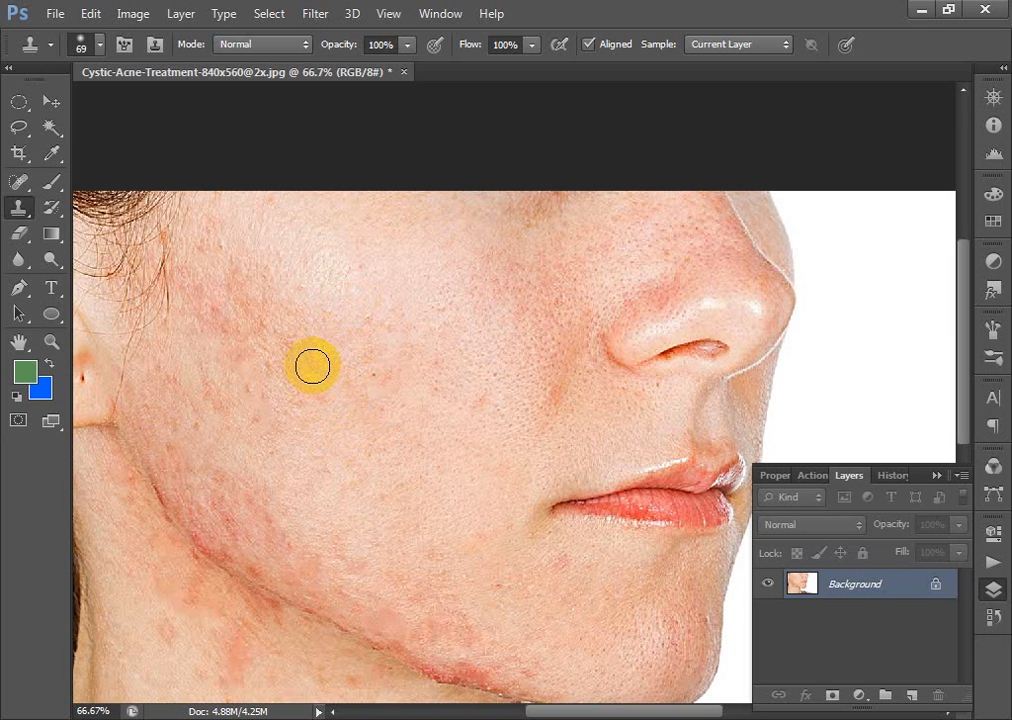
Sample clean skin on the upper cheek and clone it over the red patches near the hairline
drag(274, 332, 309, 402)
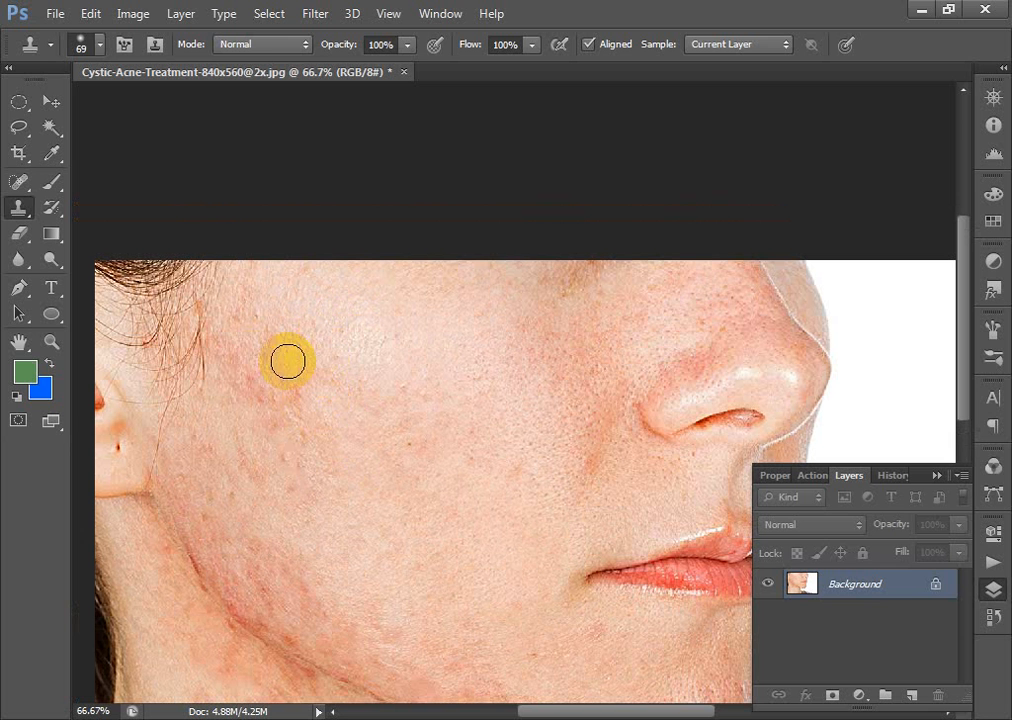
click(296, 396)
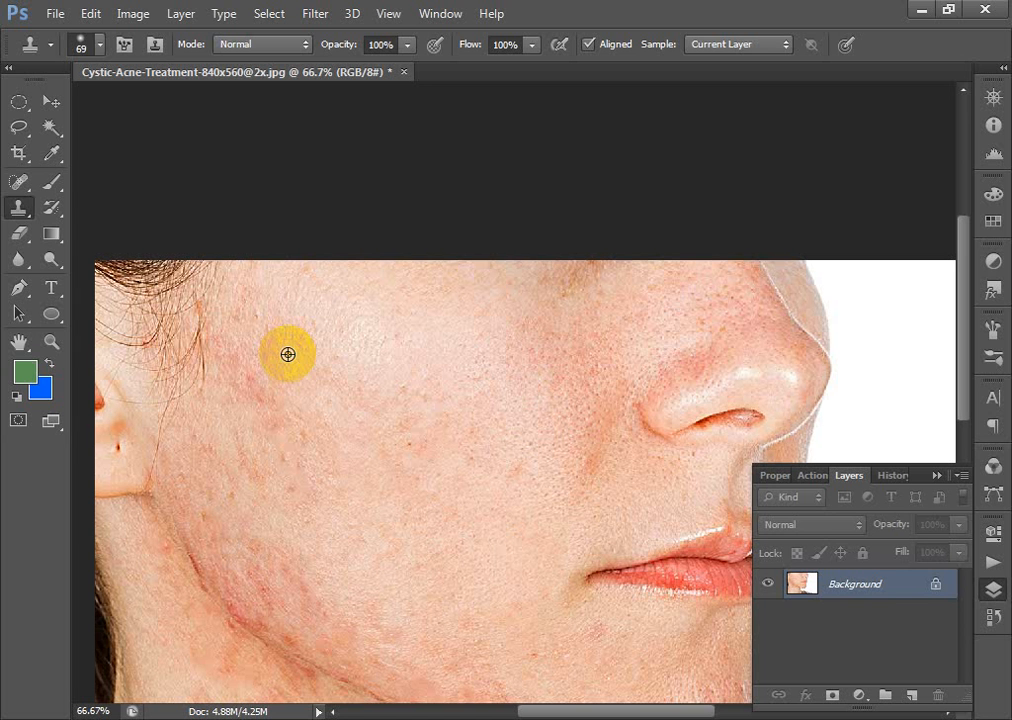
alt+click(288, 354)
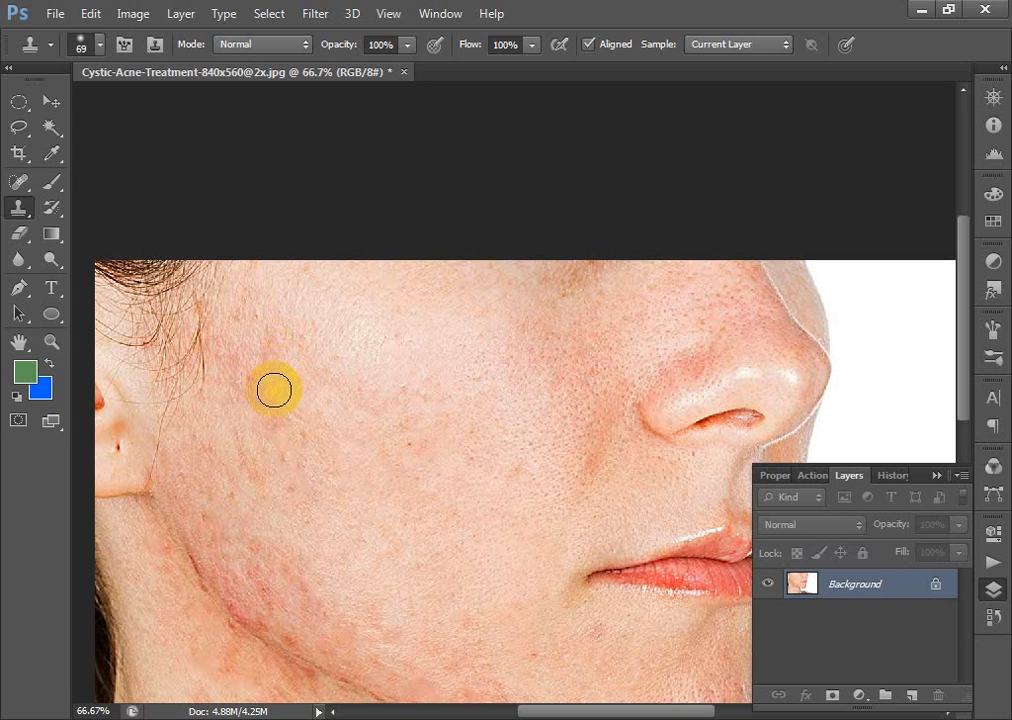
drag(271, 390, 265, 394)
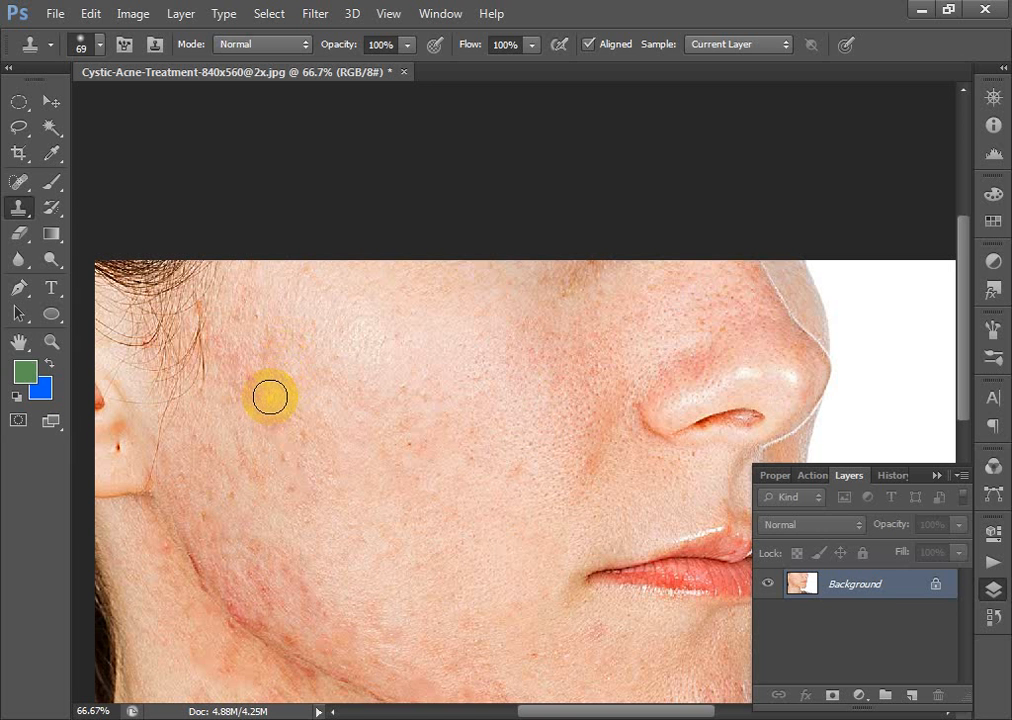
mouse_move(270, 397)
mouse_down()
mouse_move(268, 354)
mouse_move(256, 363)
mouse_move(237, 354)
mouse_move(272, 408)
mouse_up()
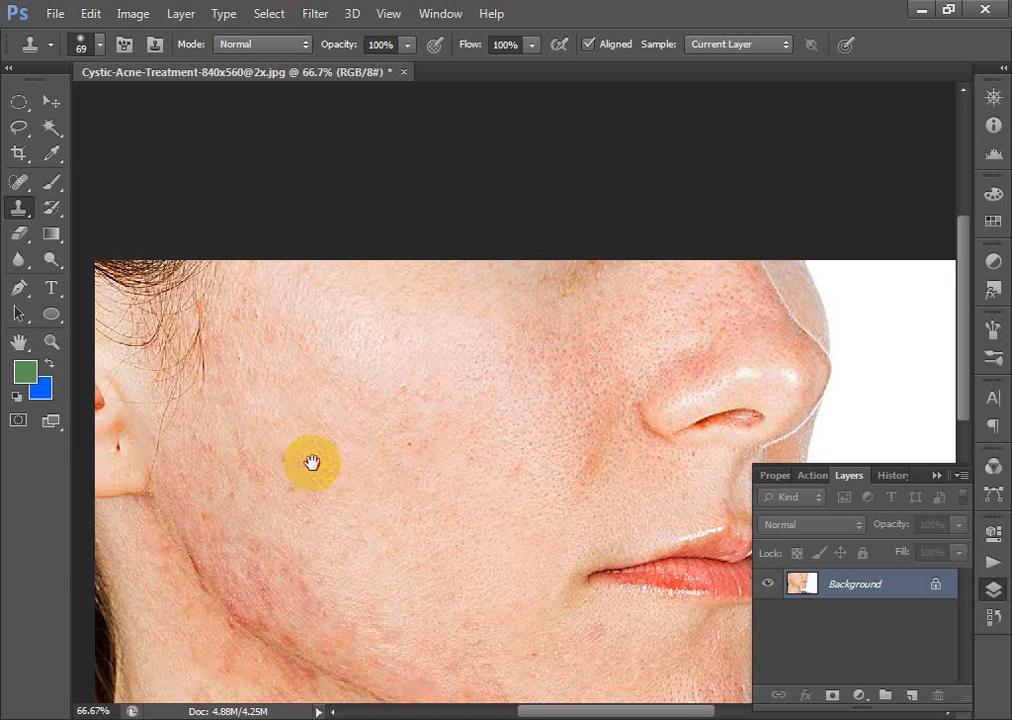
Sample clear cheek skin and clone it over the inflamed lower cheek down to the jawline
drag(316, 485, 298, 340)
mouse_move(289, 413)
mouse_down()
mouse_move(309, 432)
mouse_move(323, 479)
mouse_move(287, 438)
mouse_move(292, 497)
mouse_up()
alt+click(332, 406)
drag(287, 404, 301, 462)
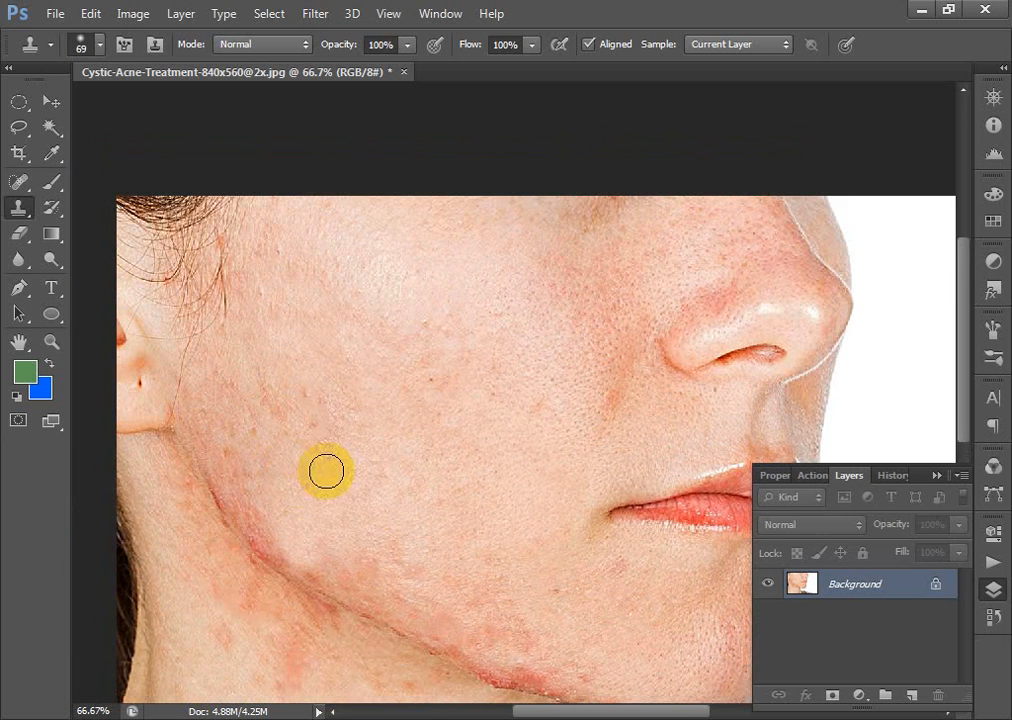
alt+click(369, 558)
drag(344, 571, 314, 563)
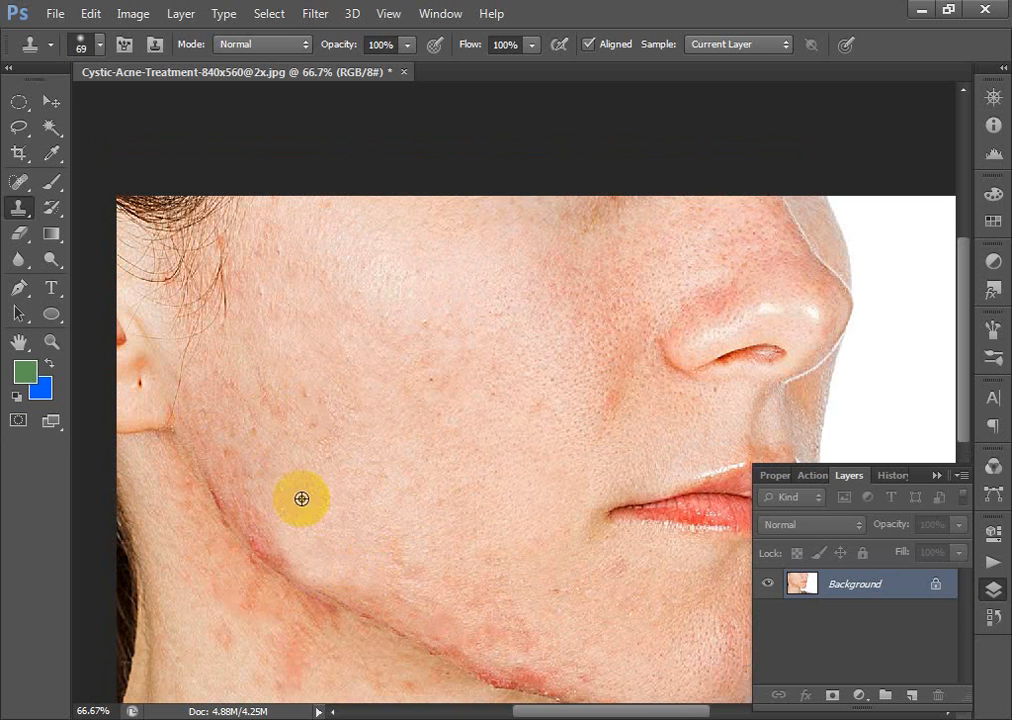
Sample clean skin beside the ear and clone it over the red areas on the rear cheek down to the jaw angle
alt+click(234, 355)
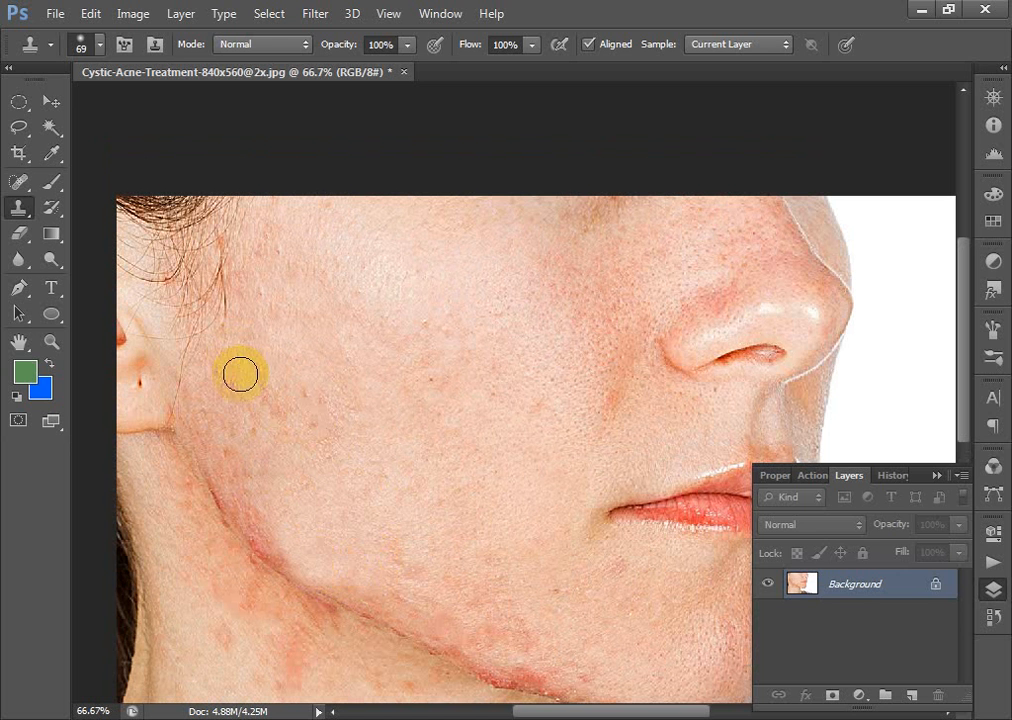
click(255, 430)
alt+click(235, 375)
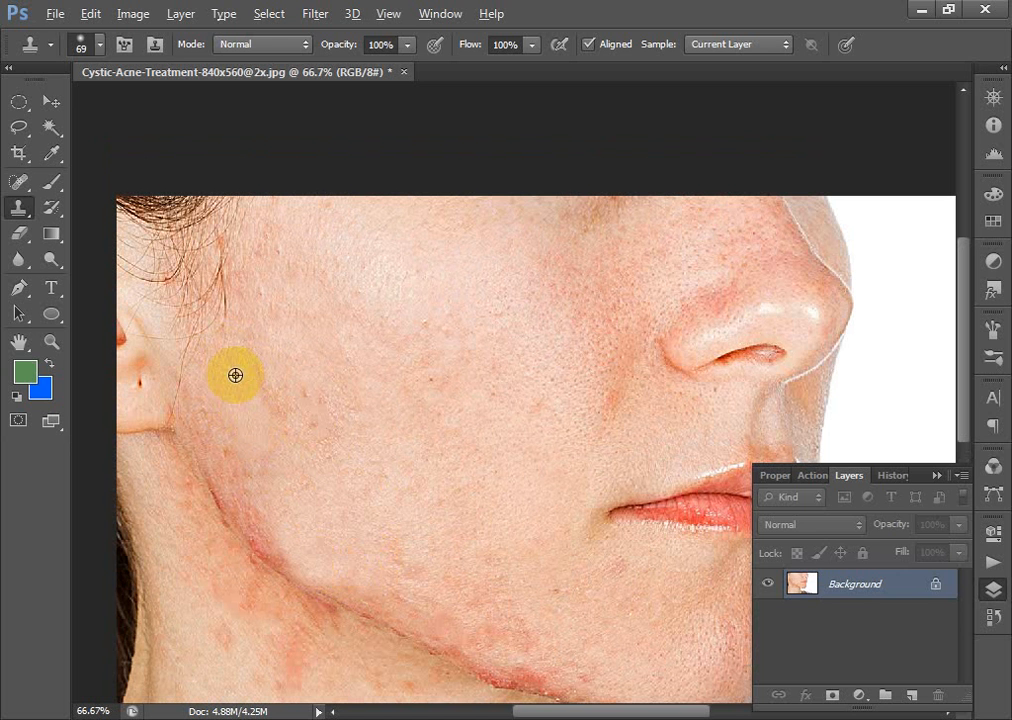
click(262, 391)
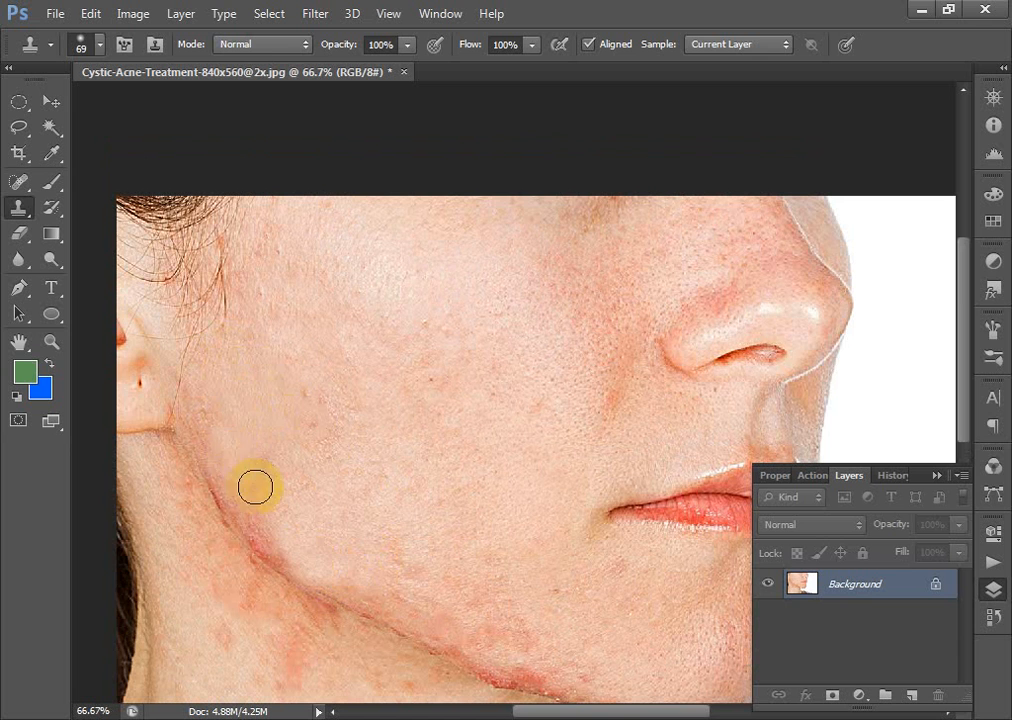
drag(267, 535, 248, 477)
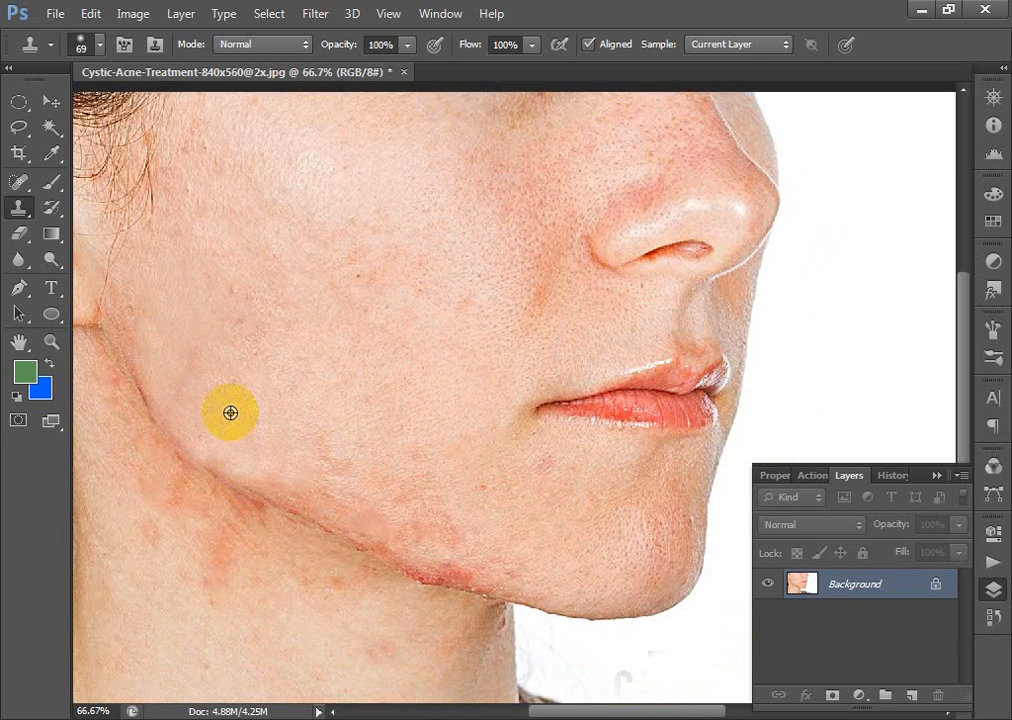
Reduce the Clone Stamp brush to 28 px, clone neck skin along the underside of the red jawline, and cancel the hard disk warning
drag(429, 591, 355, 479)
drag(232, 455, 453, 538)
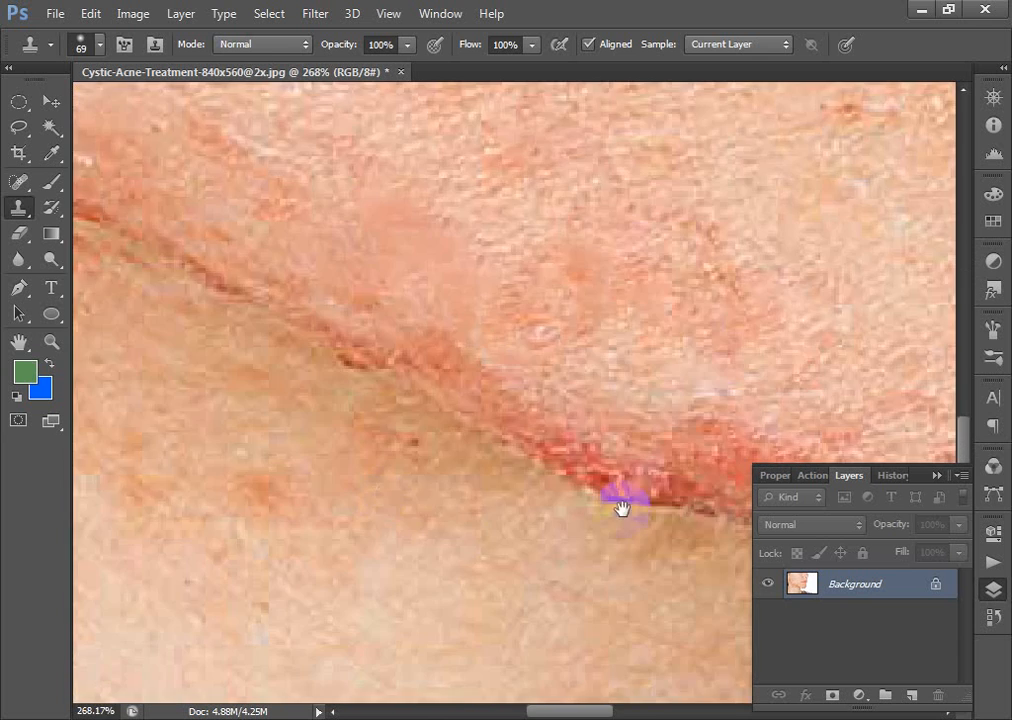
drag(621, 506, 296, 384)
right_click(505, 436)
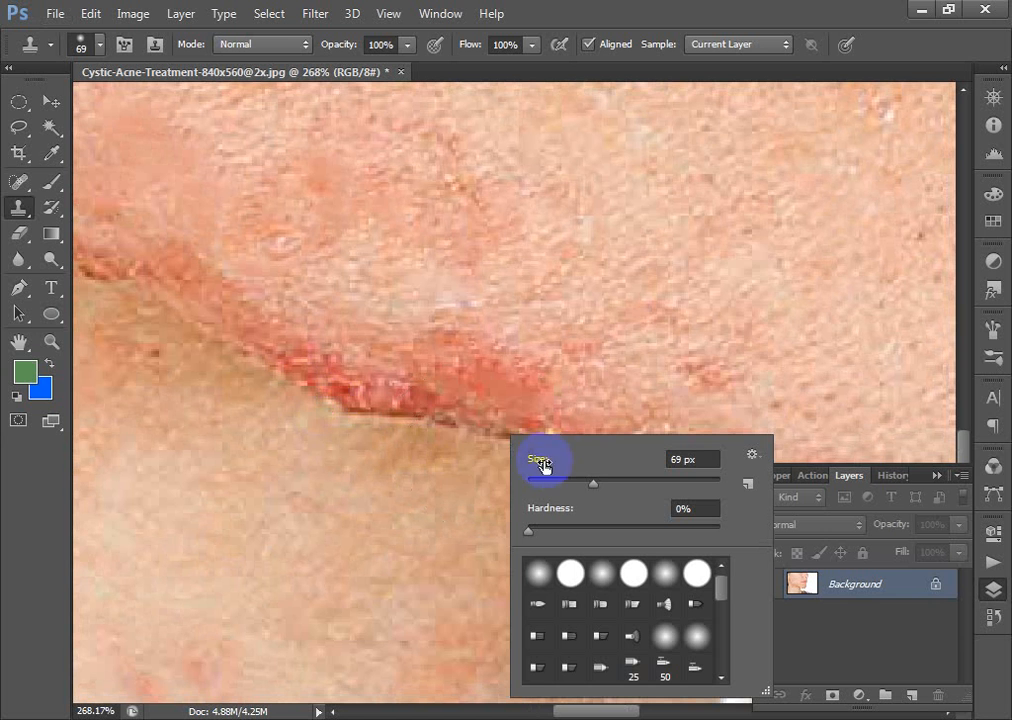
click(571, 483)
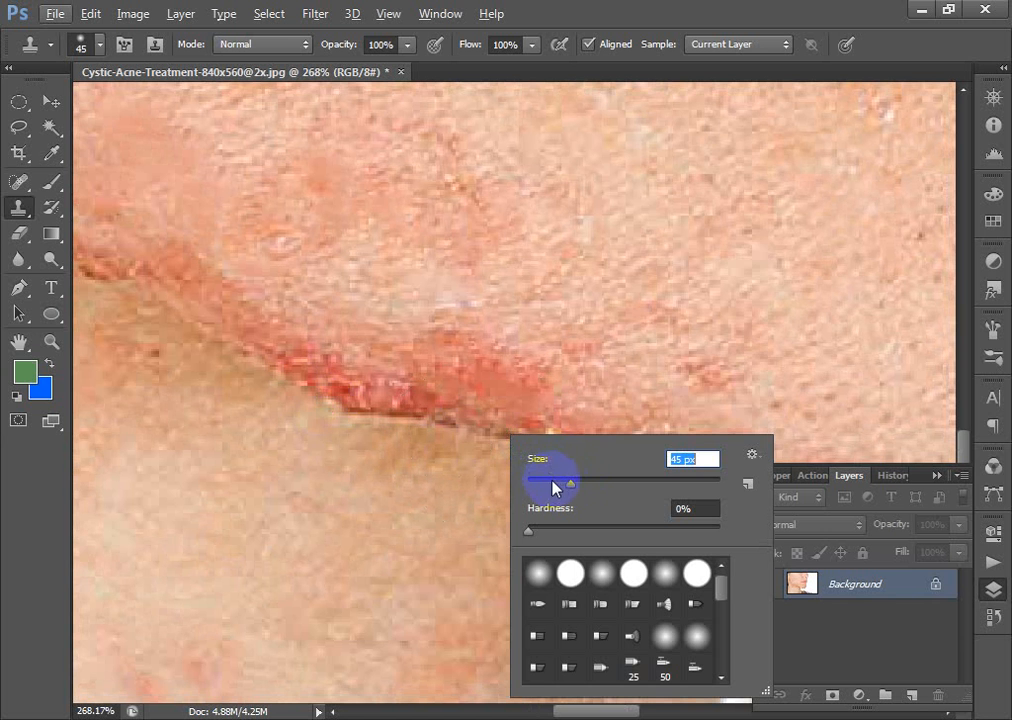
click(553, 483)
key(Return)
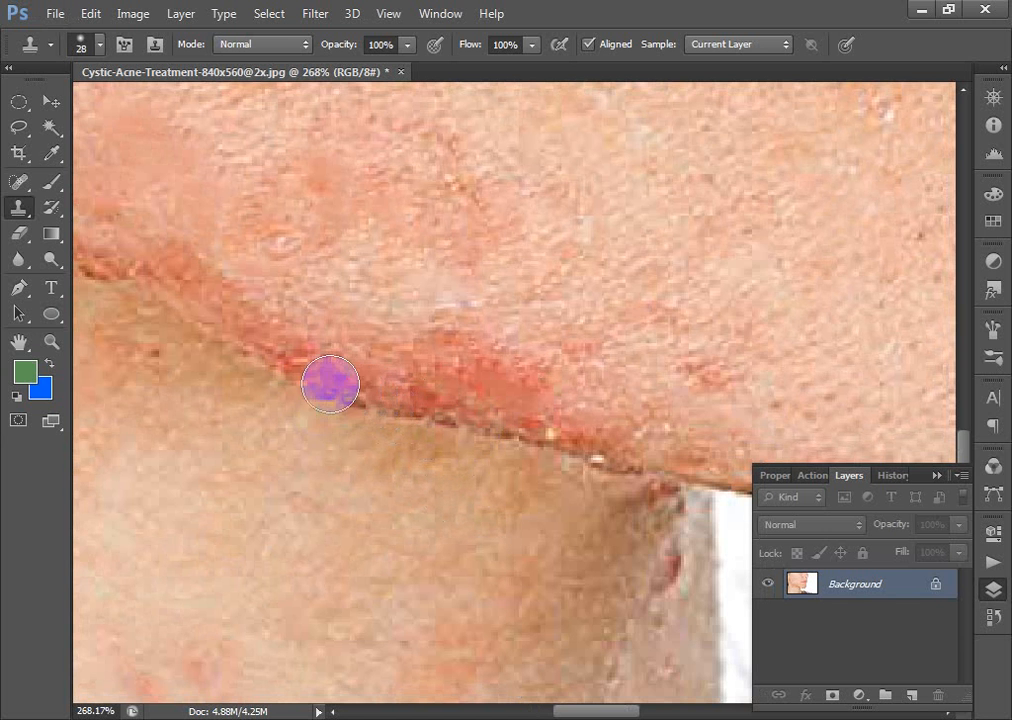
key(space)
drag(382, 375, 360, 403)
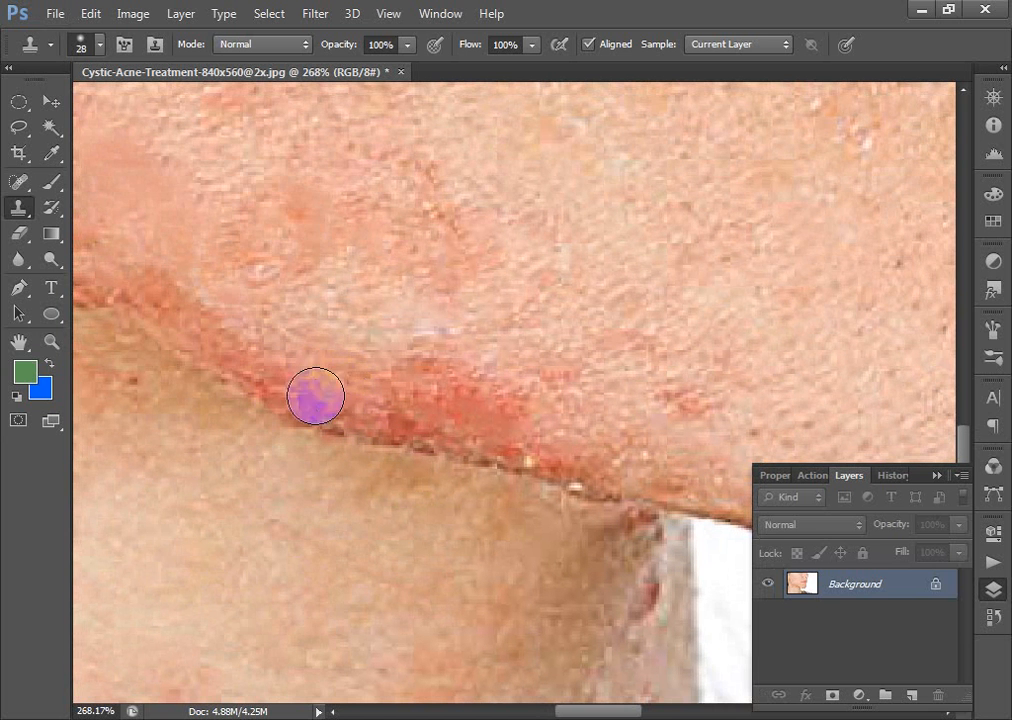
alt+click(238, 381)
alt+click(288, 494)
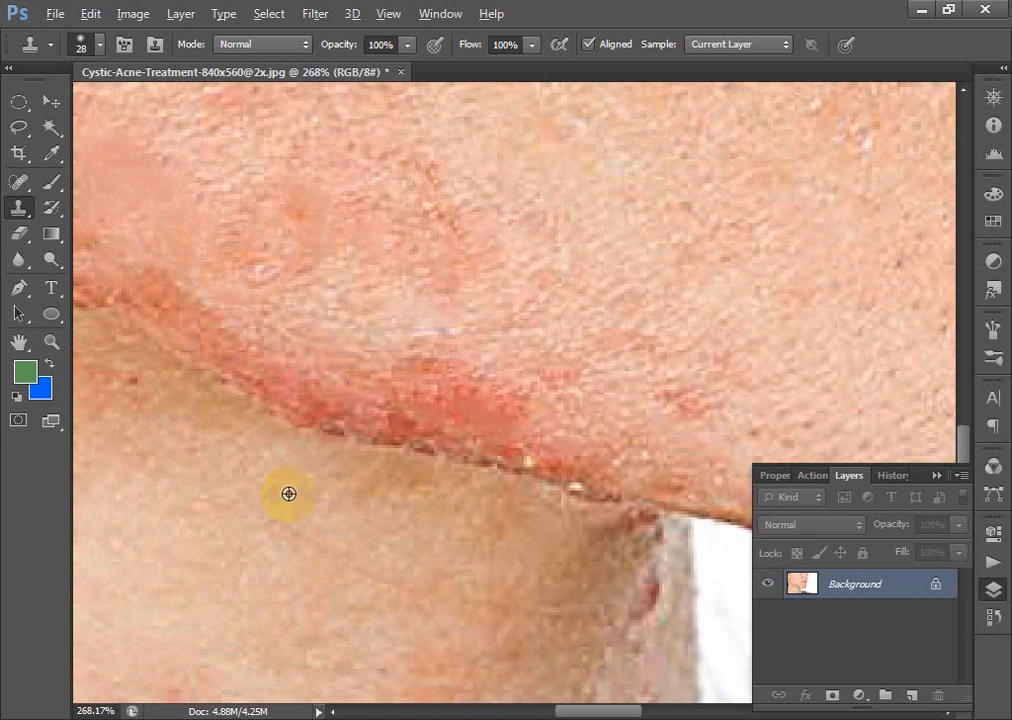
drag(334, 455, 294, 440)
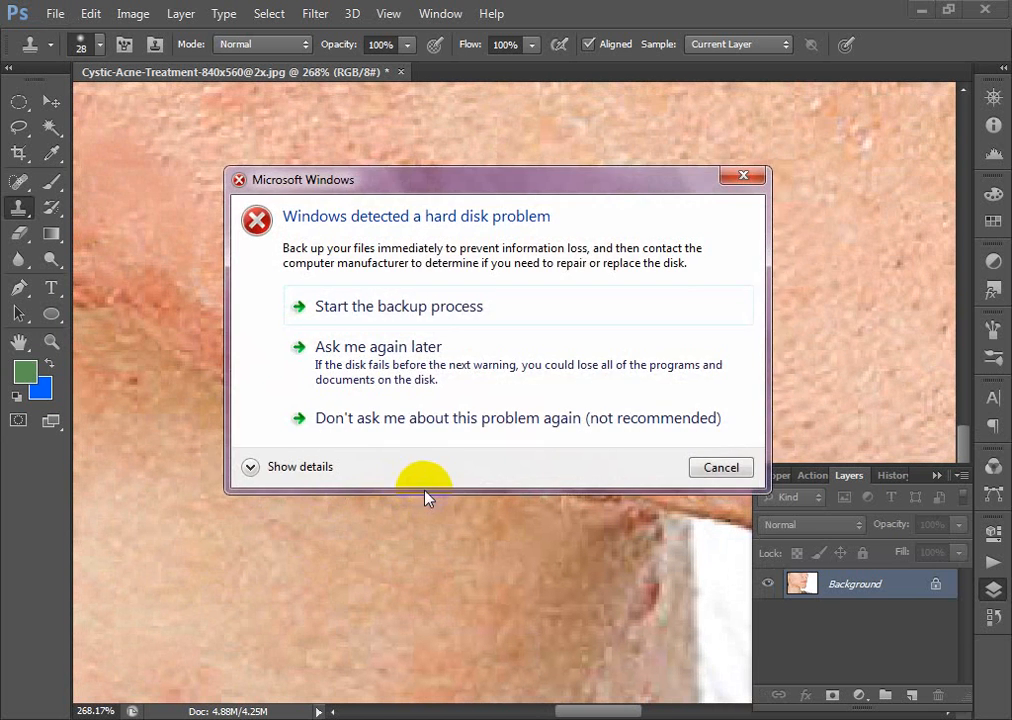
click(738, 467)
Clone skin over the inflamed edge of the jawline just behind the chin
key(ctrl+minus)
key(ctrl+minus)
key(ctrl+minus)
key(ctrl+minus)
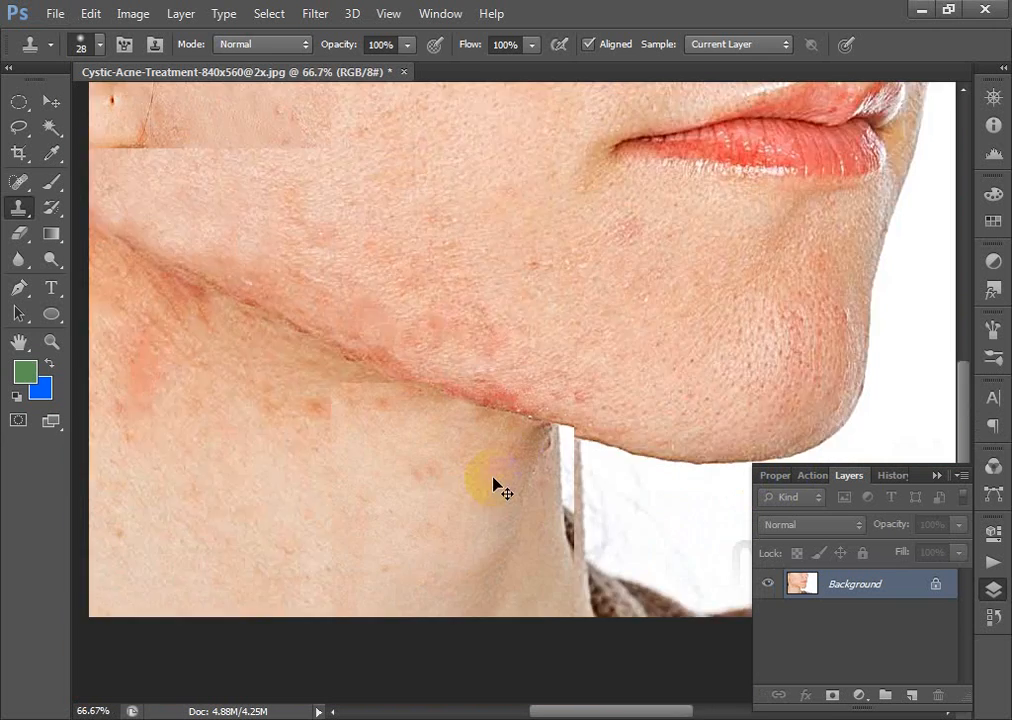
drag(287, 389, 558, 553)
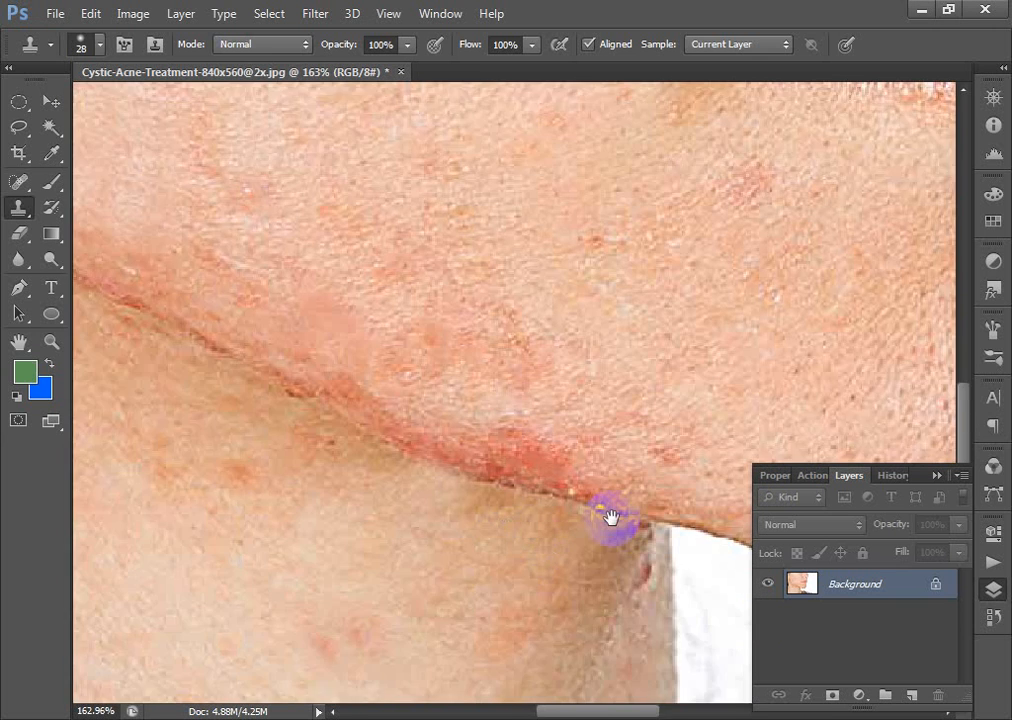
drag(610, 517, 439, 426)
click(346, 370)
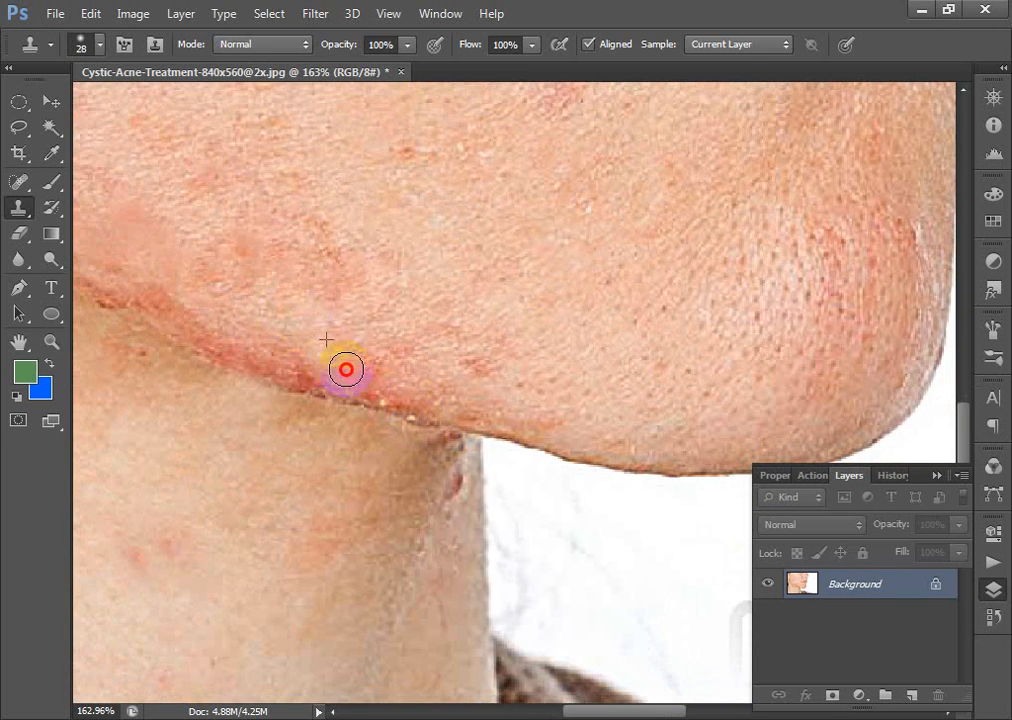
drag(305, 334, 370, 409)
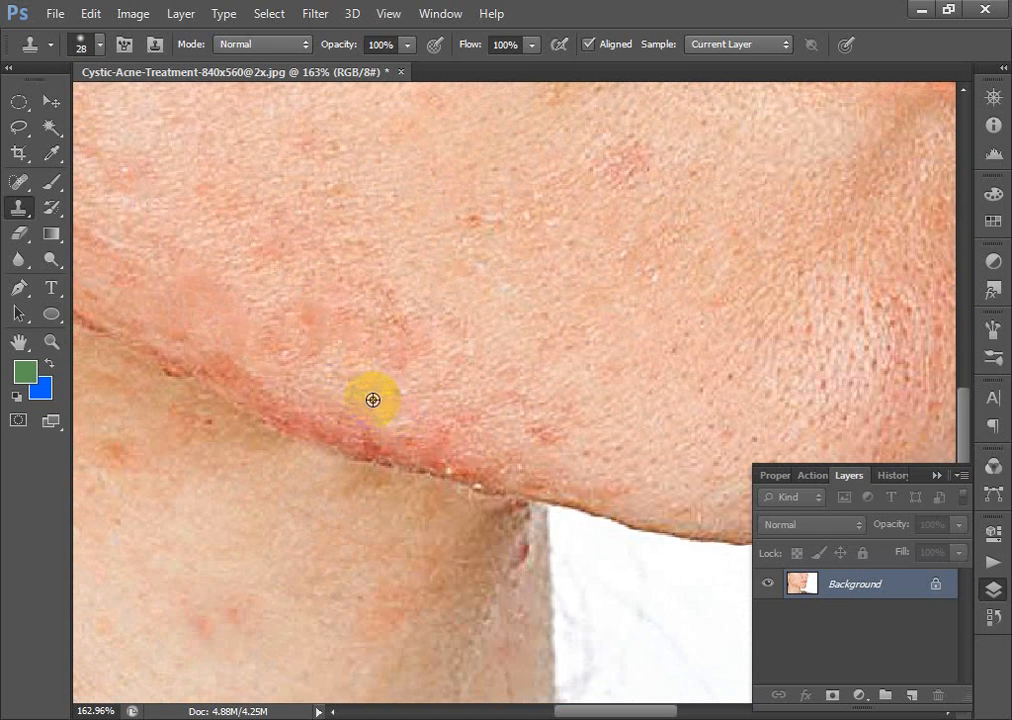
Enlarge the Clone Stamp brush to 59 px and clone clearer skin from above the jawline over its bright red patch
right_click(437, 411)
alt+click(410, 385)
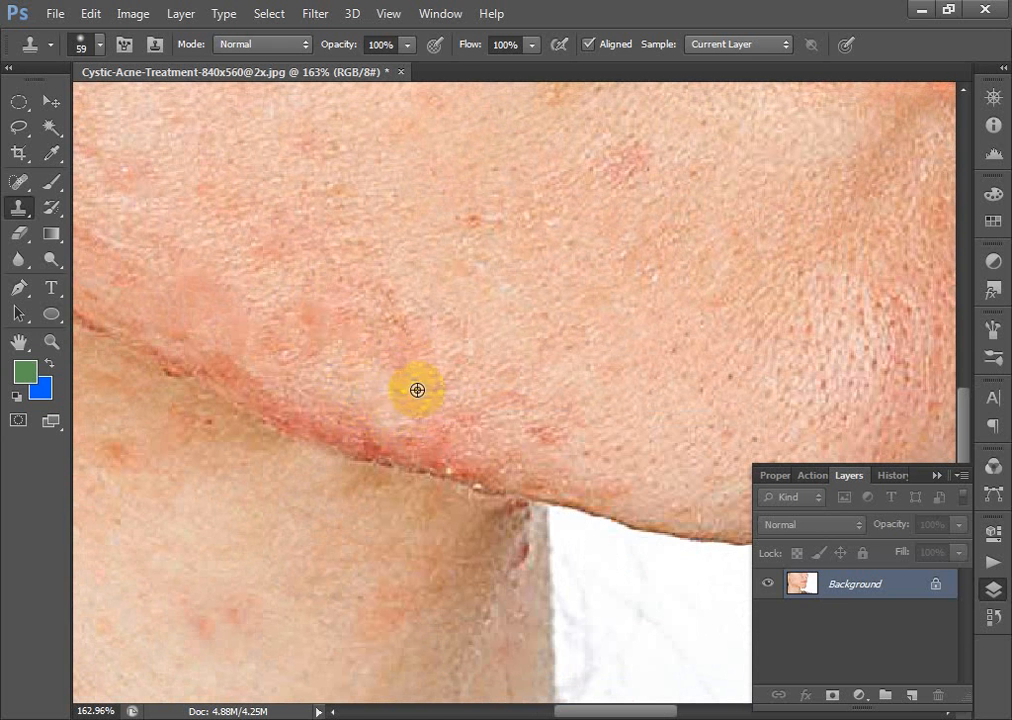
click(446, 434)
click(364, 424)
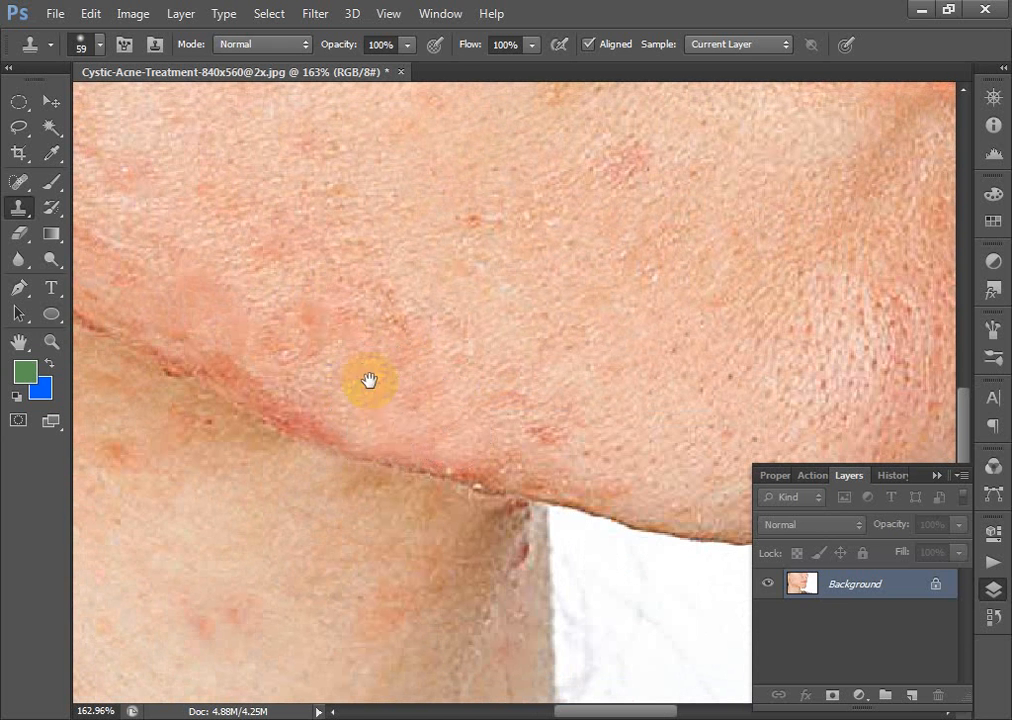
Set the Clone Stamp brush to 43 px and clone clear neck skin over the vertical red patch below the jaw
drag(163, 297, 386, 410)
drag(385, 570, 353, 322)
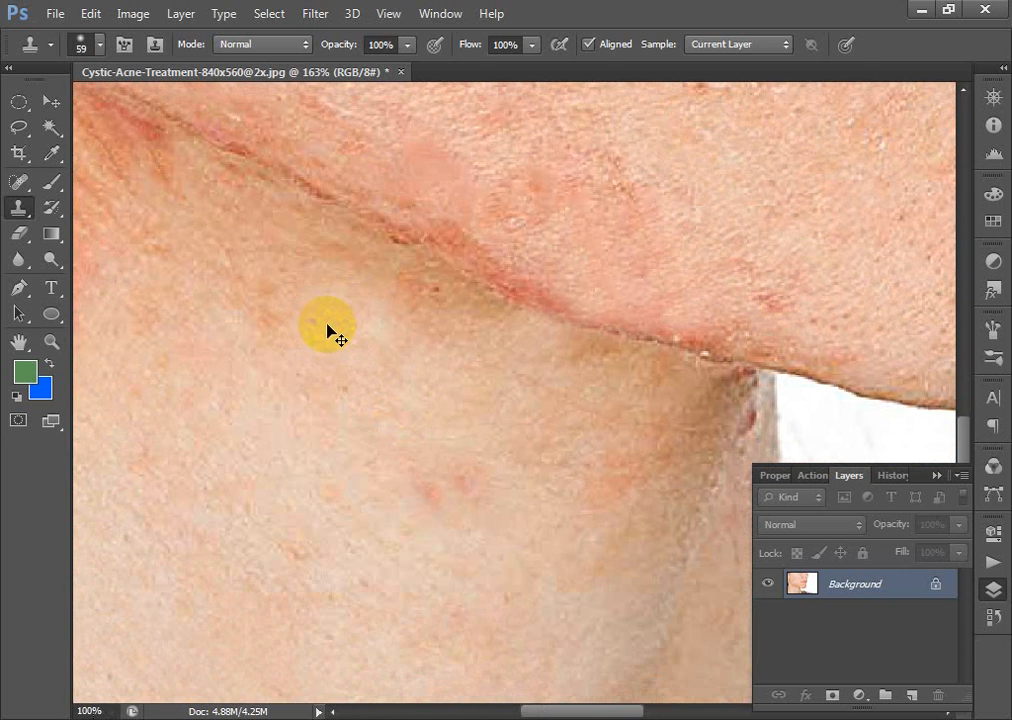
key(ctrl+minus)
key(ctrl+minus)
drag(170, 316, 431, 502)
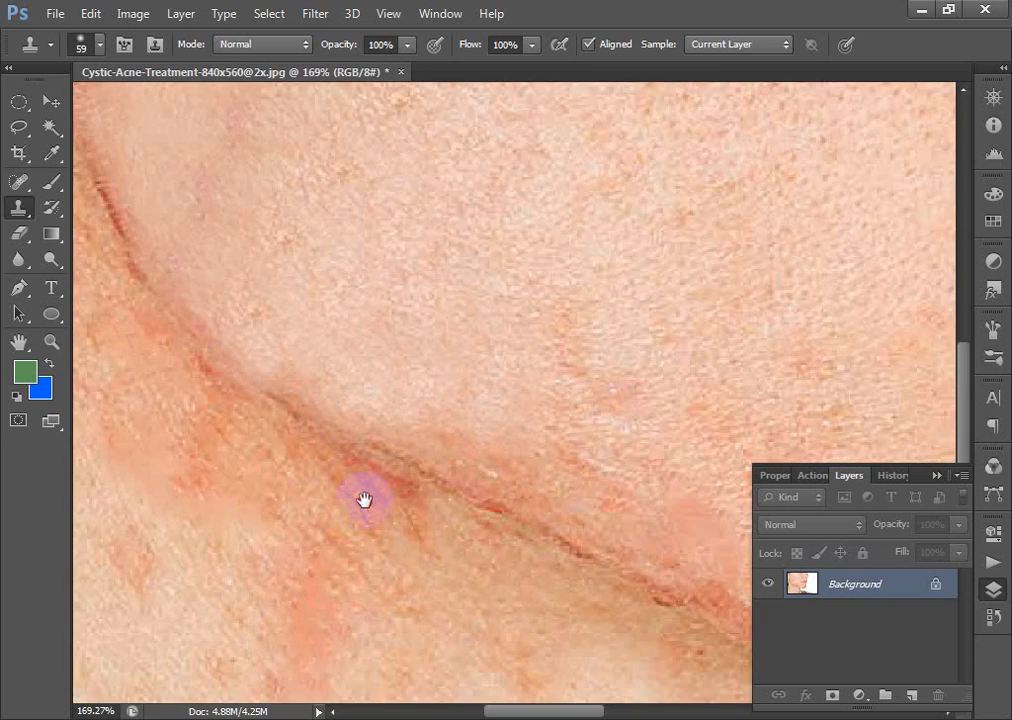
drag(364, 500, 444, 280)
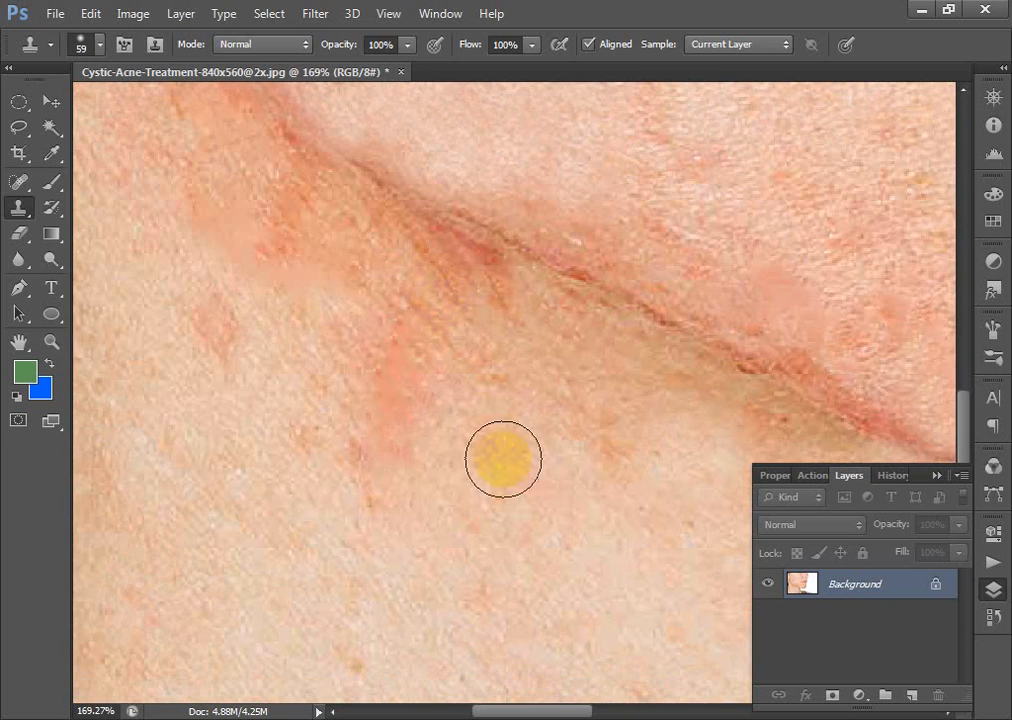
right_click(26, 214)
click(117, 207)
right_click(355, 361)
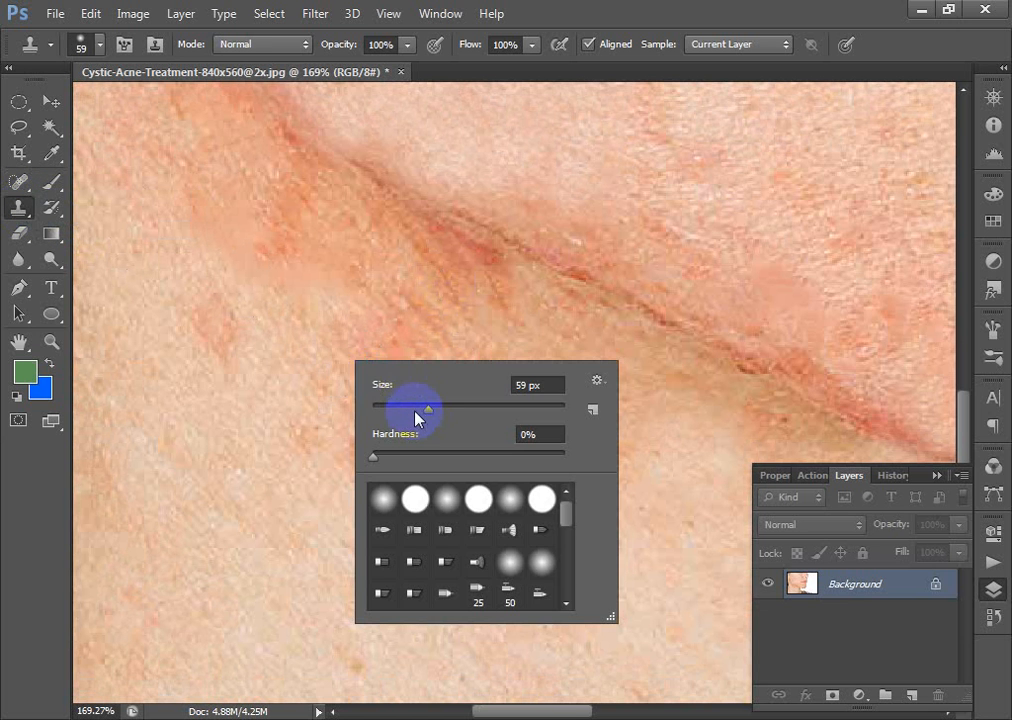
click(415, 409)
click(677, 14)
mouse_move(452, 456)
mouse_down()
mouse_move(486, 262)
mouse_move(413, 300)
mouse_move(410, 325)
mouse_move(351, 235)
mouse_move(404, 244)
mouse_move(468, 427)
mouse_move(459, 392)
mouse_move(444, 413)
mouse_up()
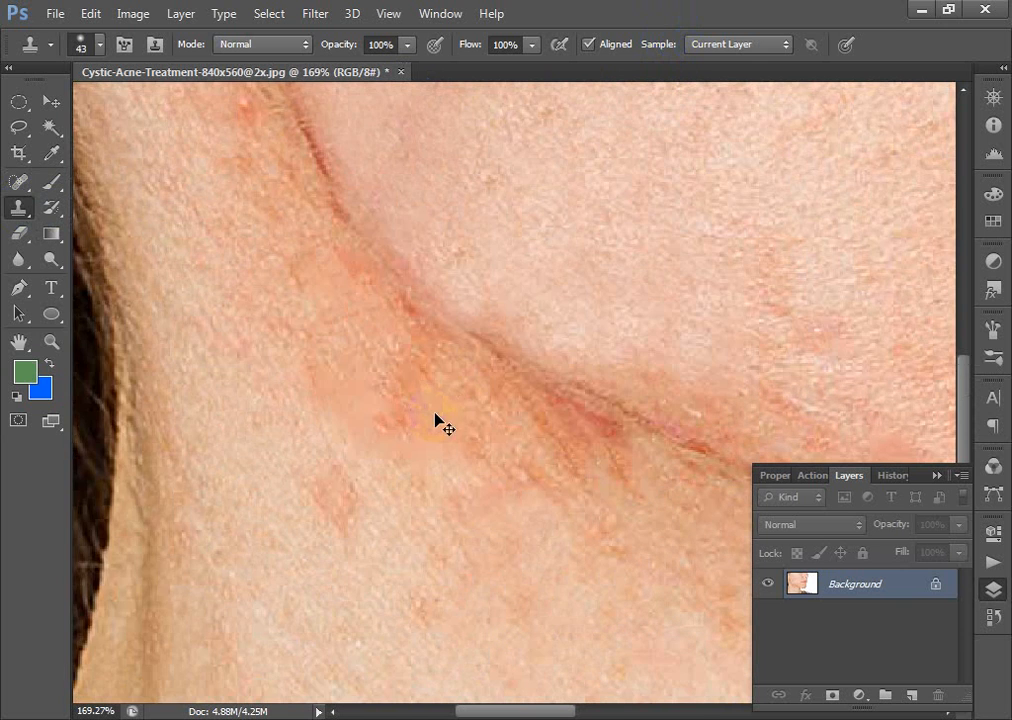
Clone clear skin over the small red spot on the neck below the jaw angle
scroll(436, 420, down, 2)
drag(561, 410, 441, 425)
drag(513, 443, 418, 412)
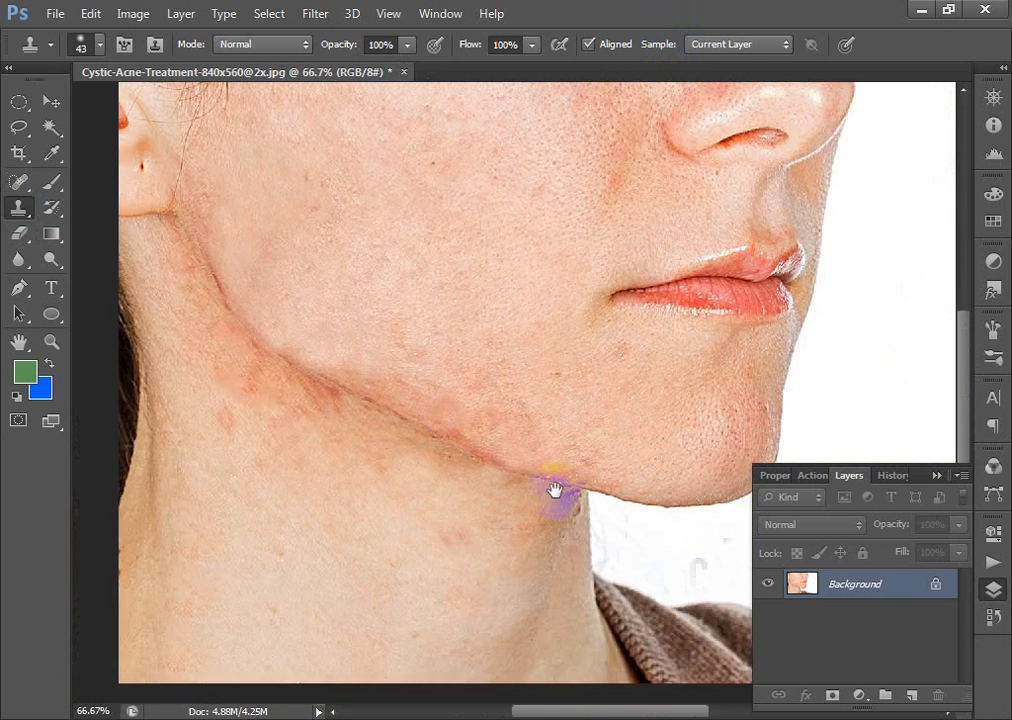
drag(556, 490, 443, 454)
drag(492, 305, 505, 420)
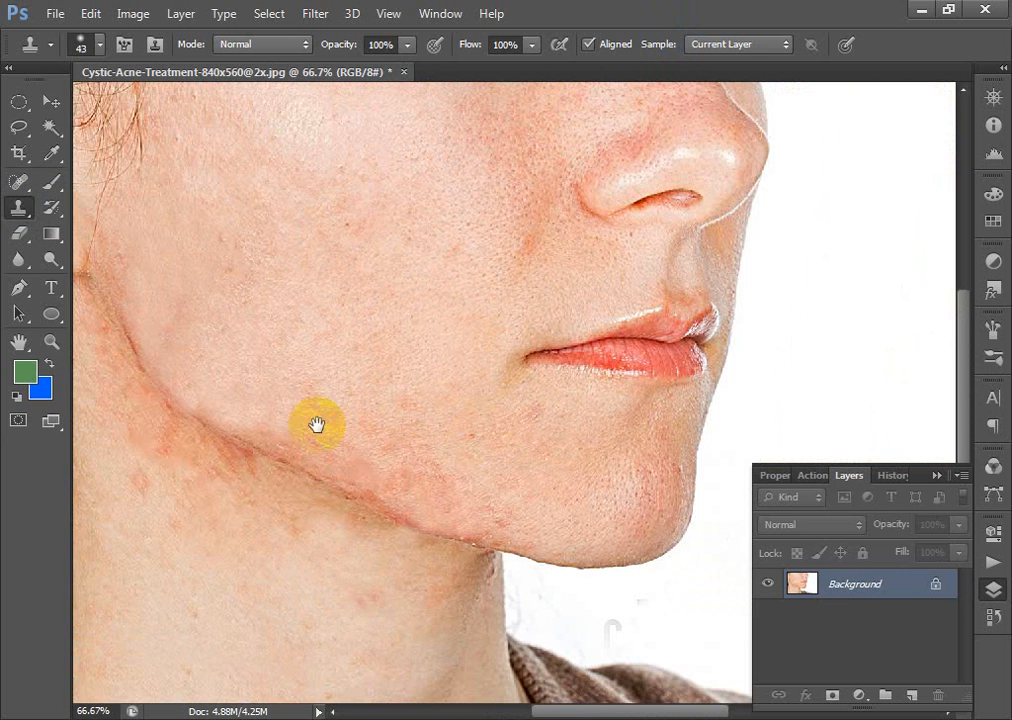
drag(316, 422, 582, 350)
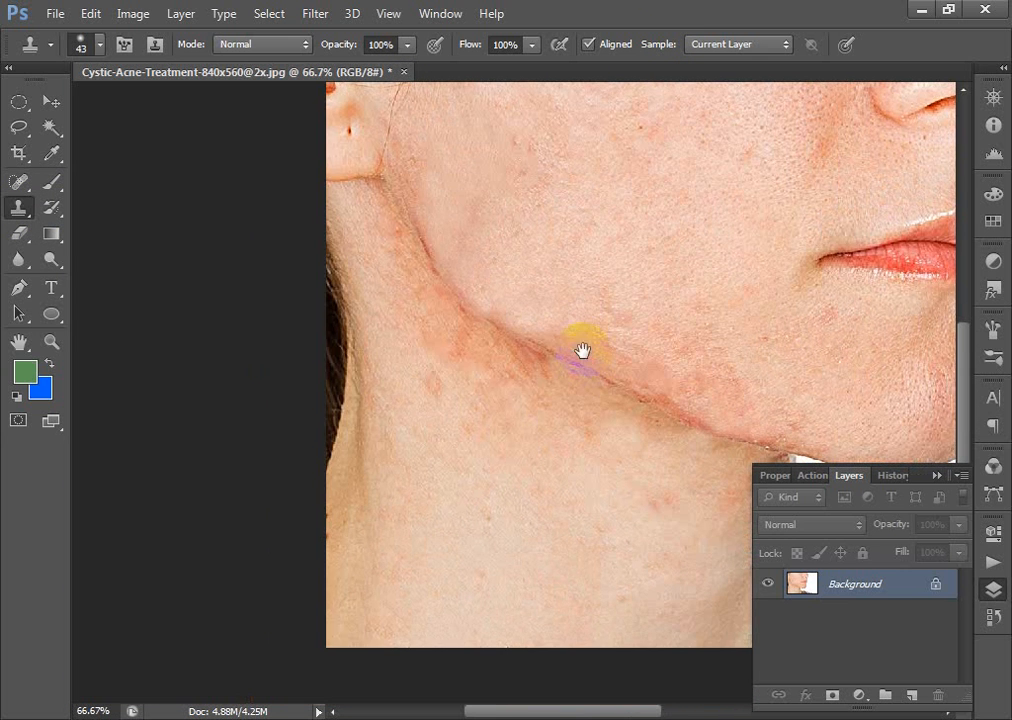
click(440, 398)
drag(553, 296, 482, 354)
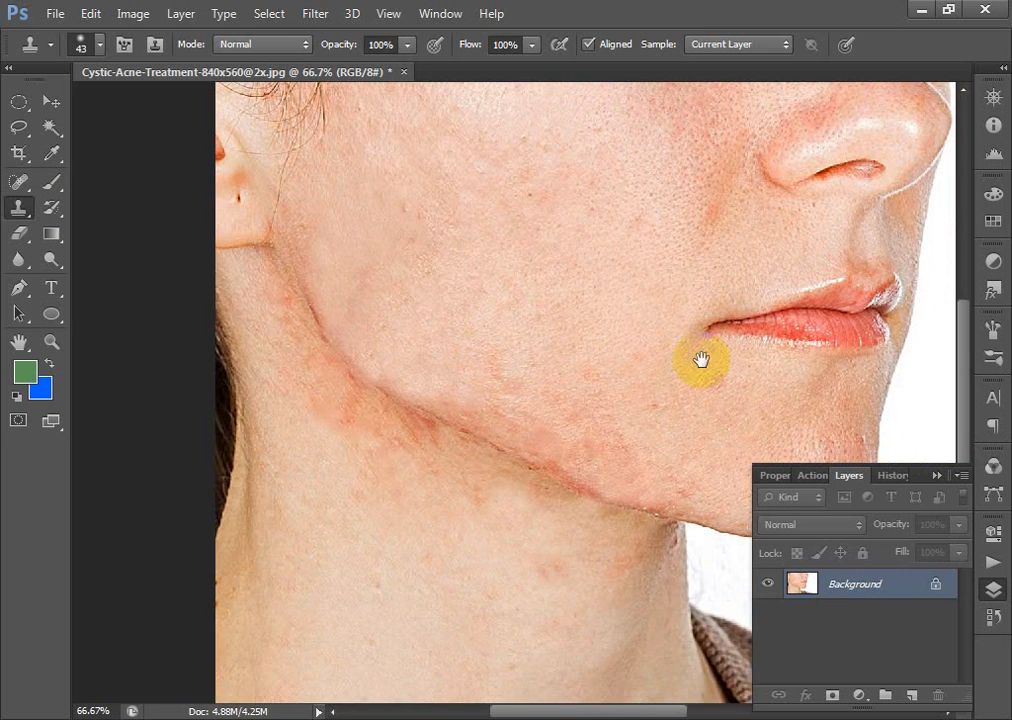
key(ctrl+minus)
key(ctrl+minus)
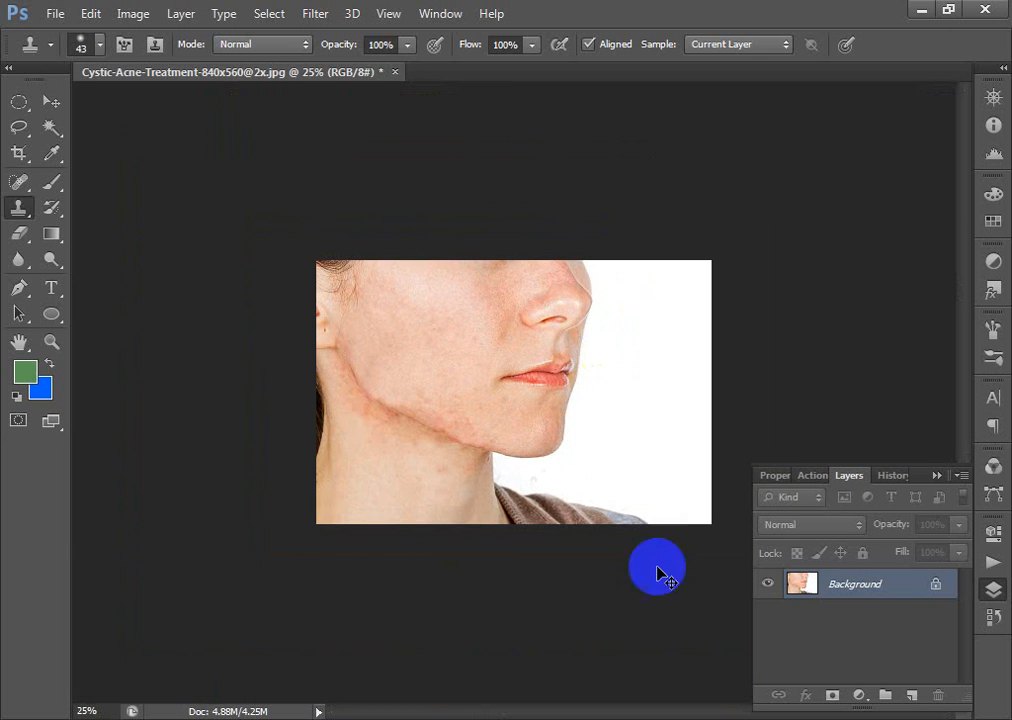
Try a Gaussian Blur with a 5.1-pixel radius on the whole photo and inspect the skin
click(330, 16)
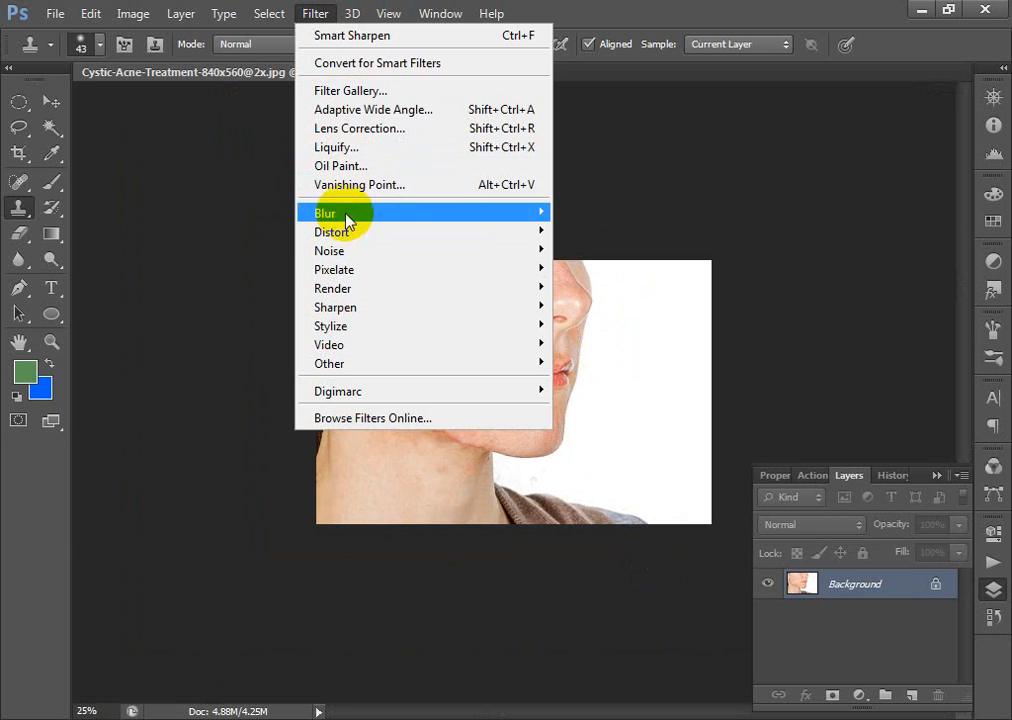
mouse_move(378, 220)
click(625, 351)
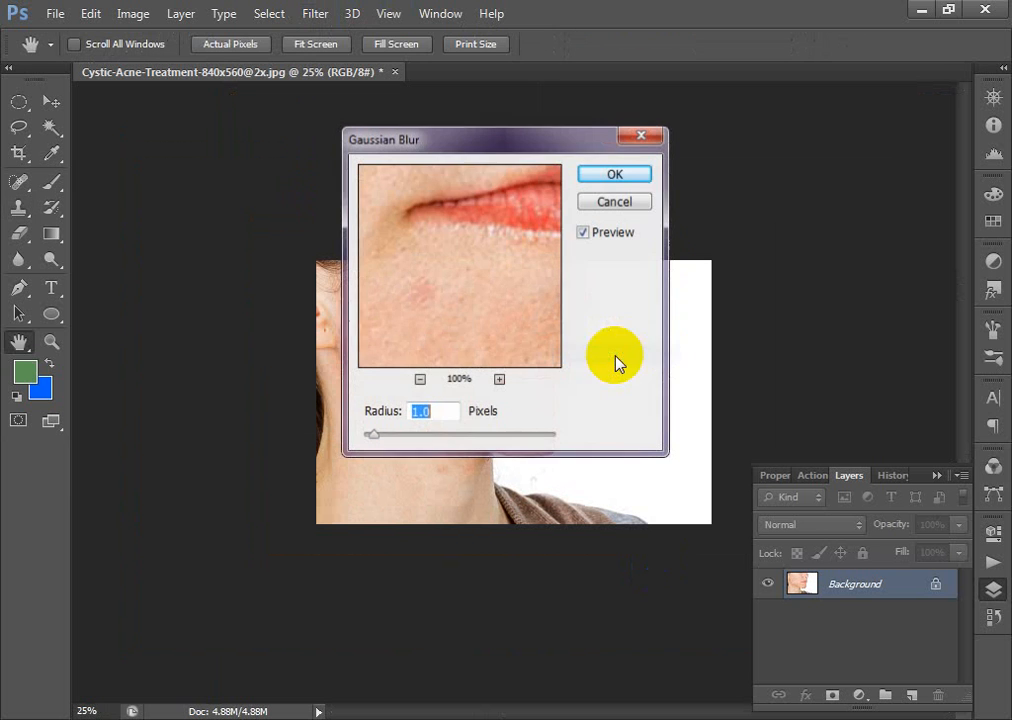
click(419, 380)
click(419, 380)
click(419, 380)
drag(398, 307, 446, 294)
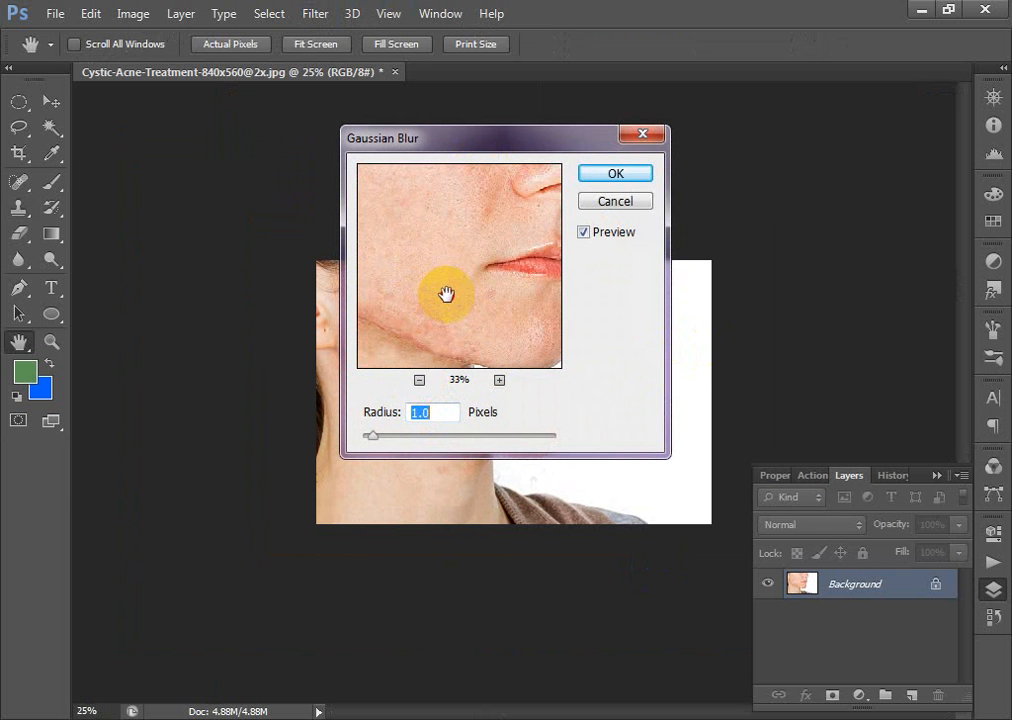
drag(381, 440, 404, 437)
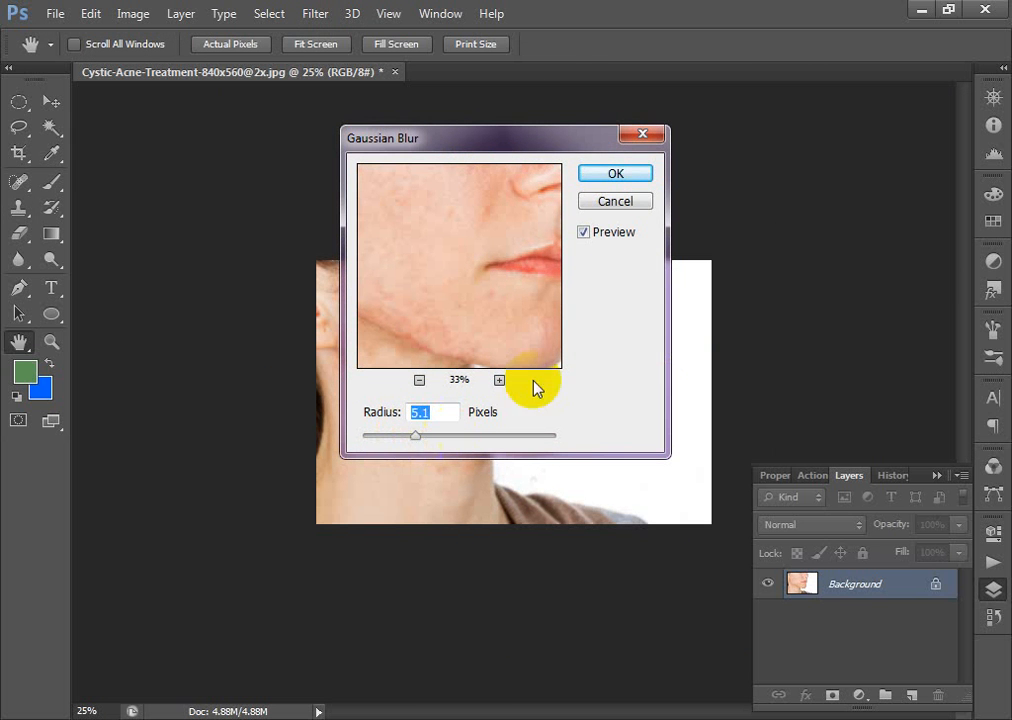
click(612, 174)
key(s)
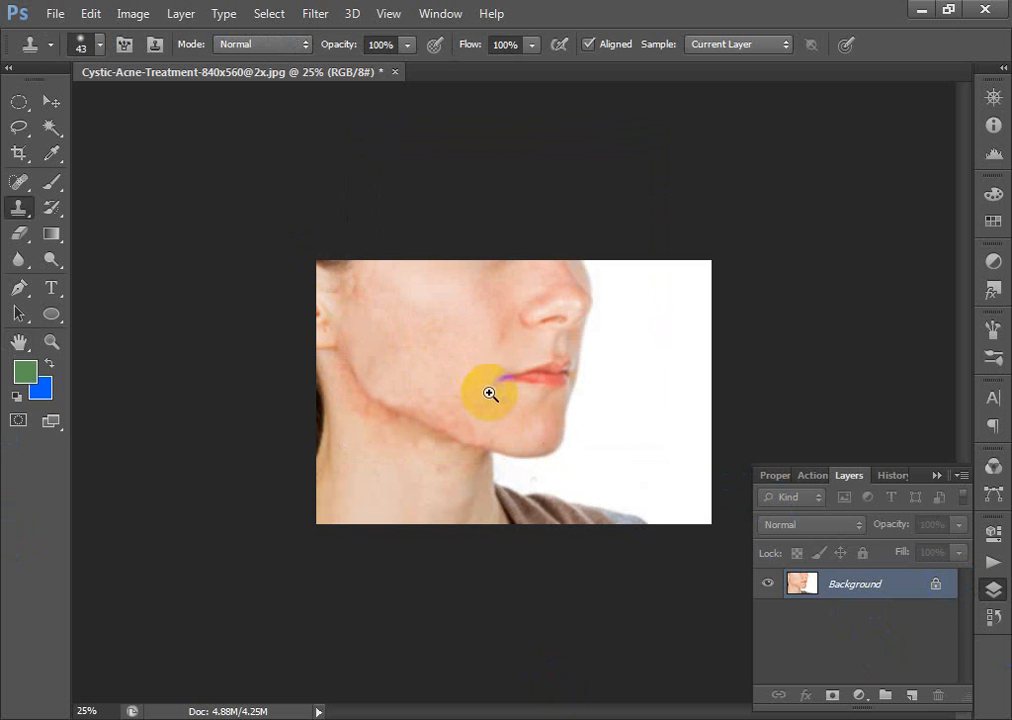
scroll(405, 345, up, 5)
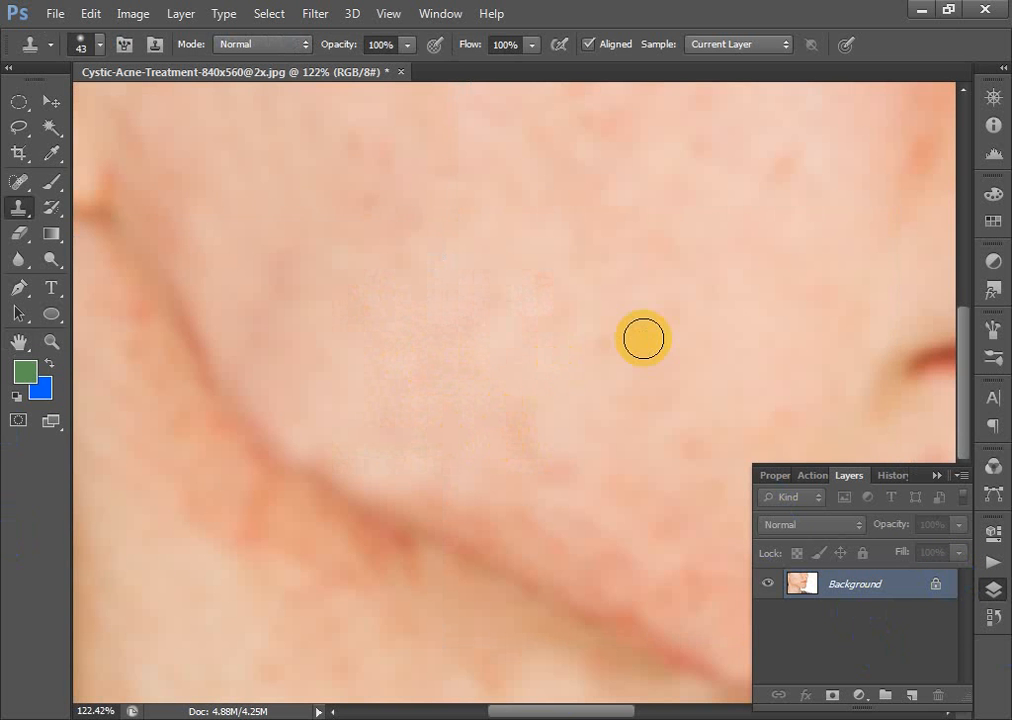
scroll(643, 339, down, 4)
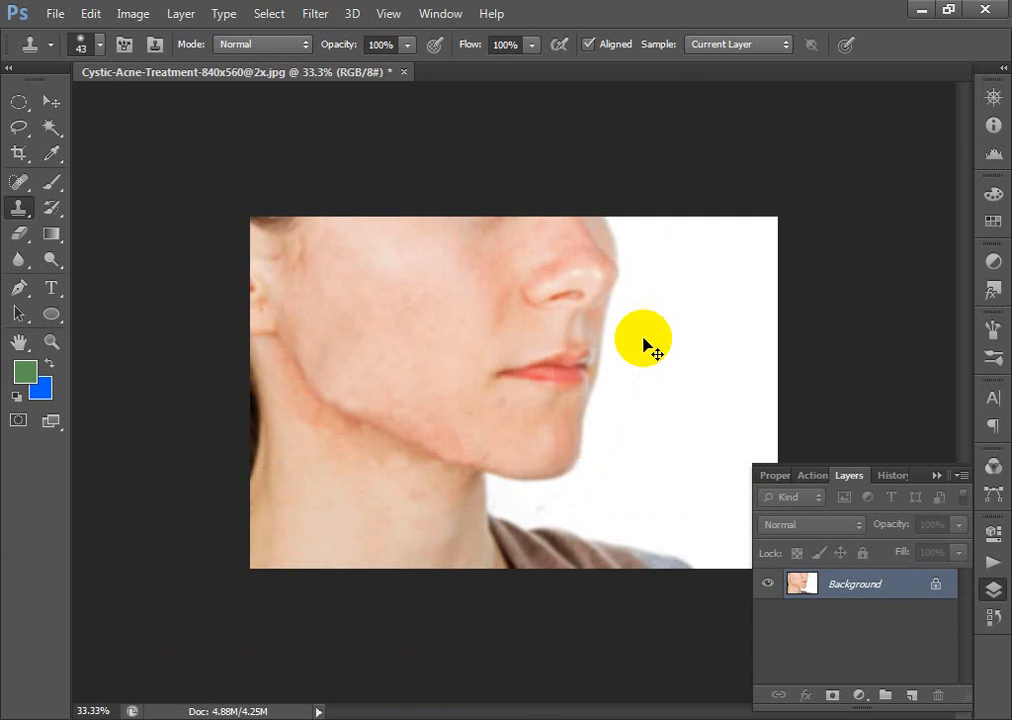
scroll(644, 342, down, 1)
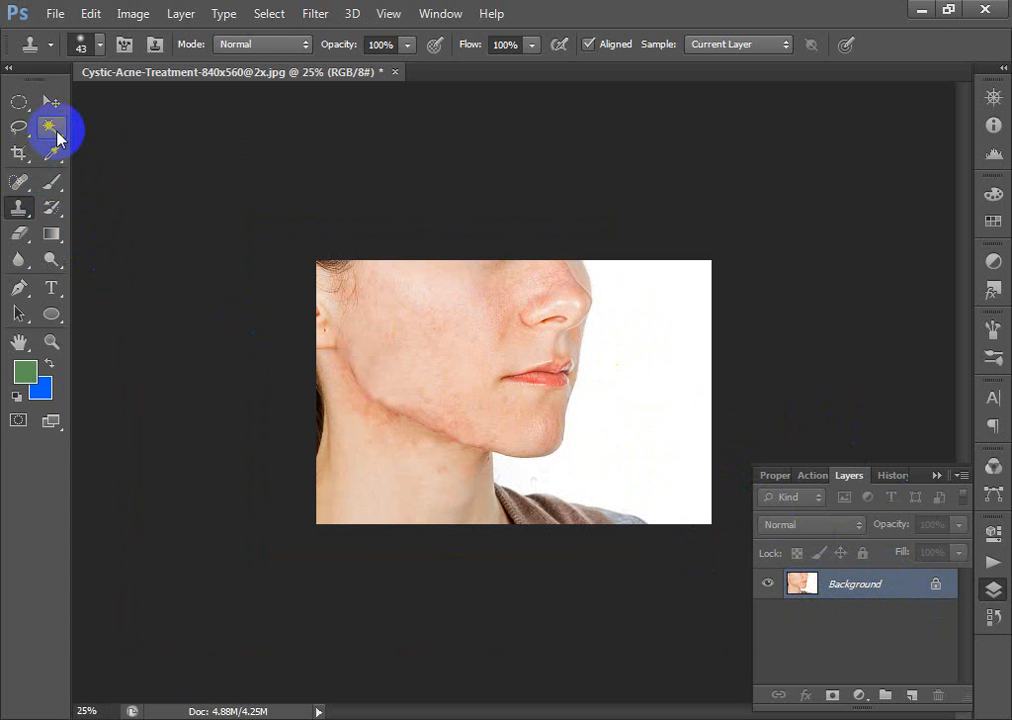
Select the facial and neck skin with the Magic Wand at tolerance 32, adding the jawline shadow, cheek and neck areas
click(52, 129)
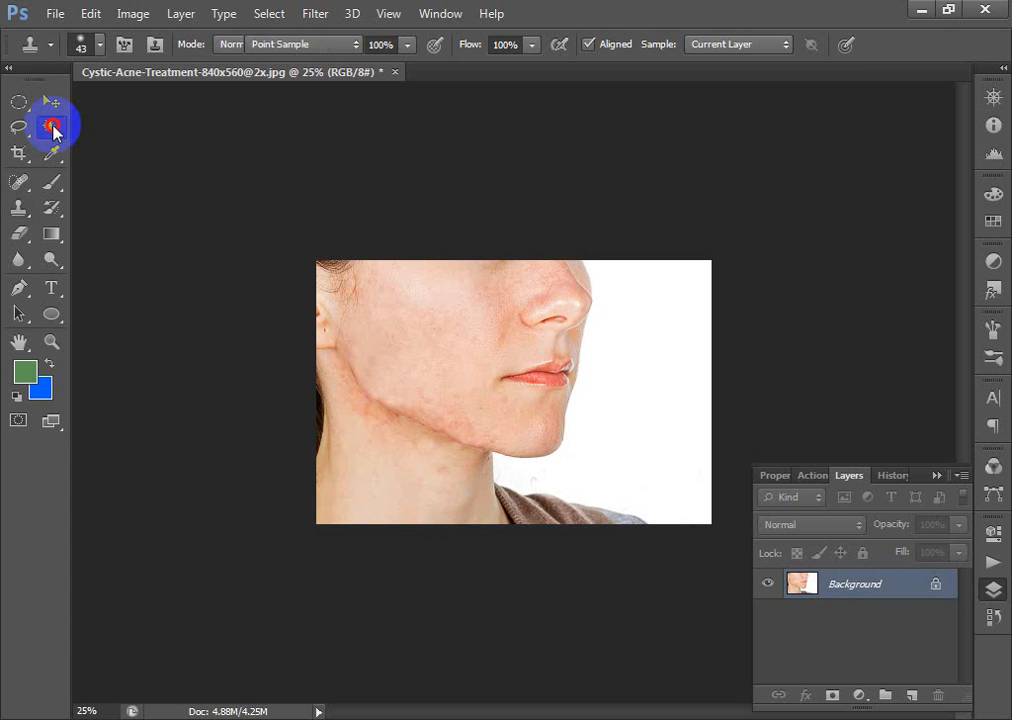
click(401, 366)
key(ctrl+d)
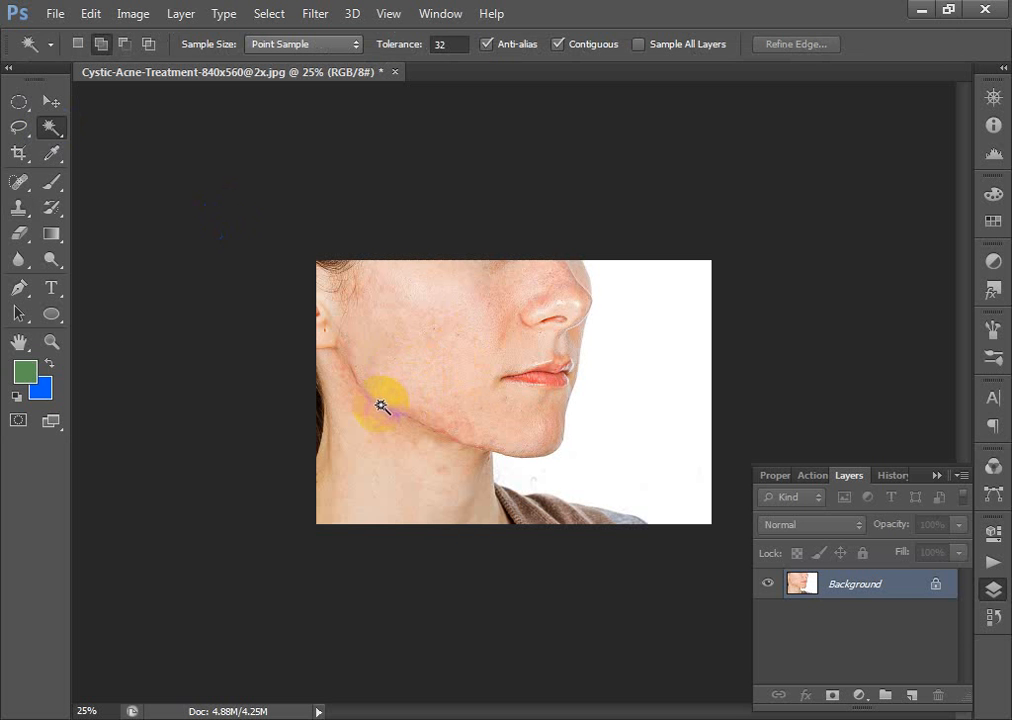
click(381, 405)
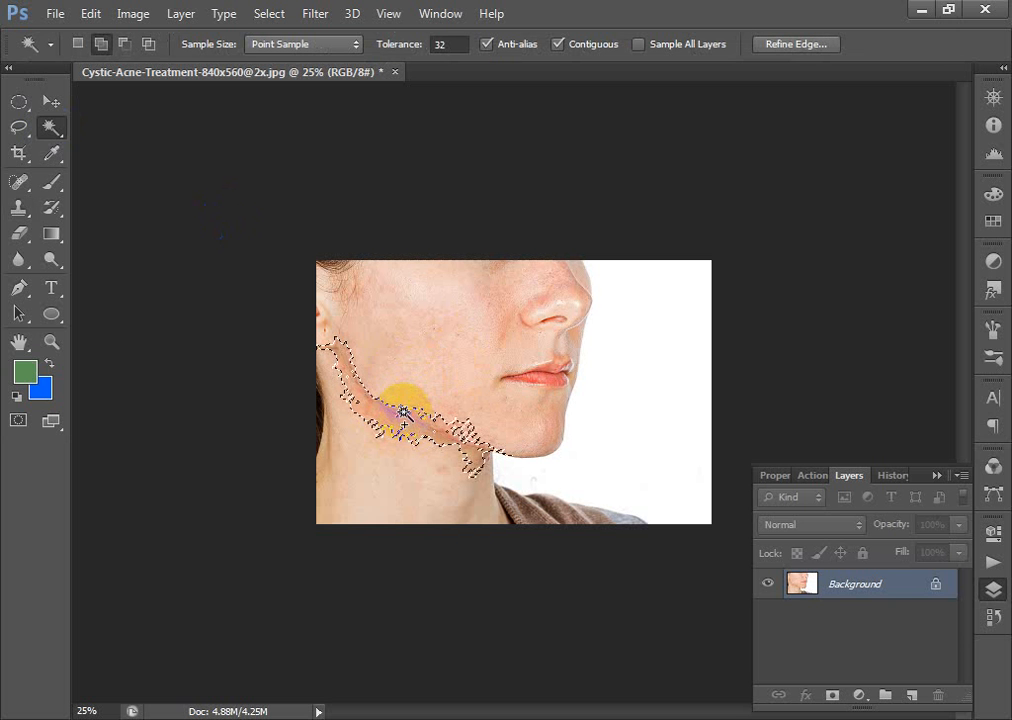
click(398, 391)
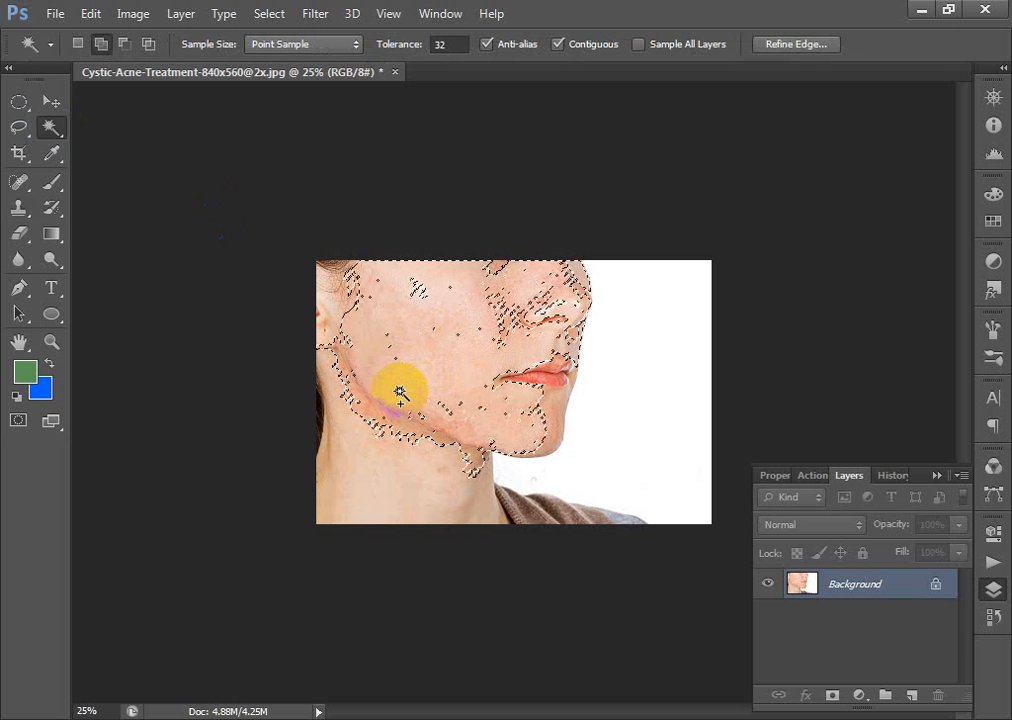
click(428, 461)
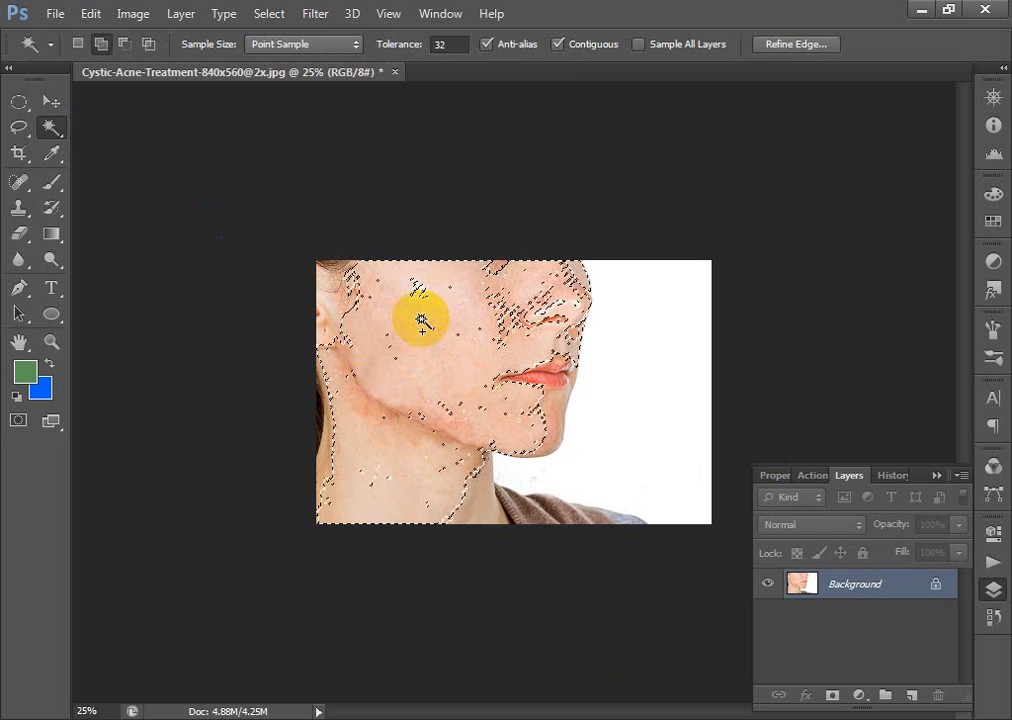
Feather the skin selection by 7 pixels
right_click(413, 320)
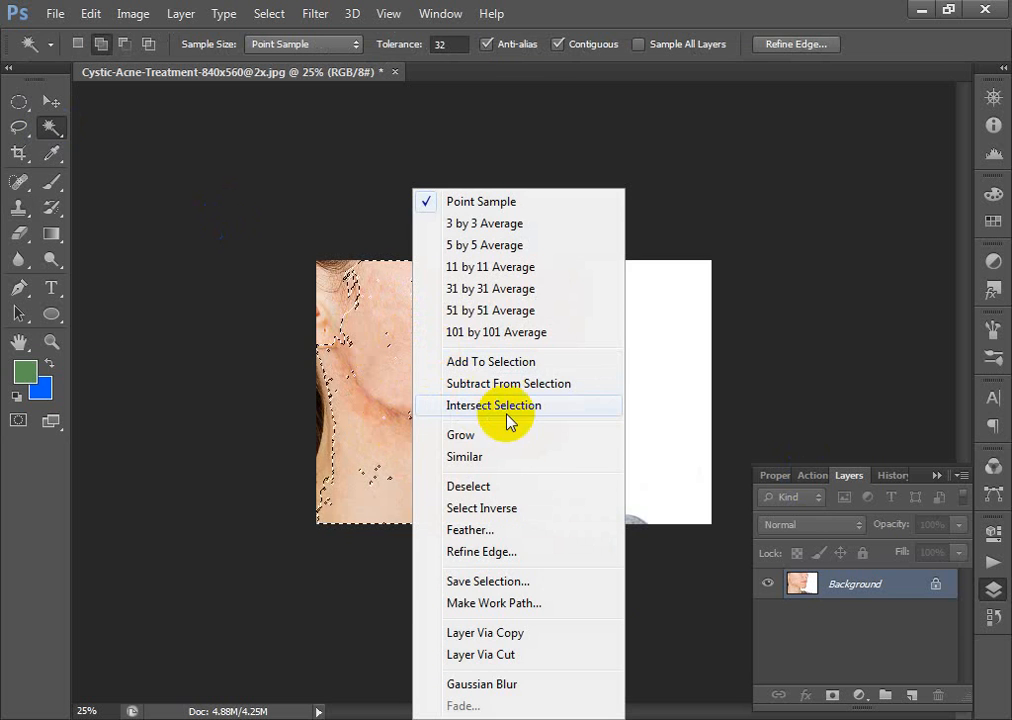
click(482, 531)
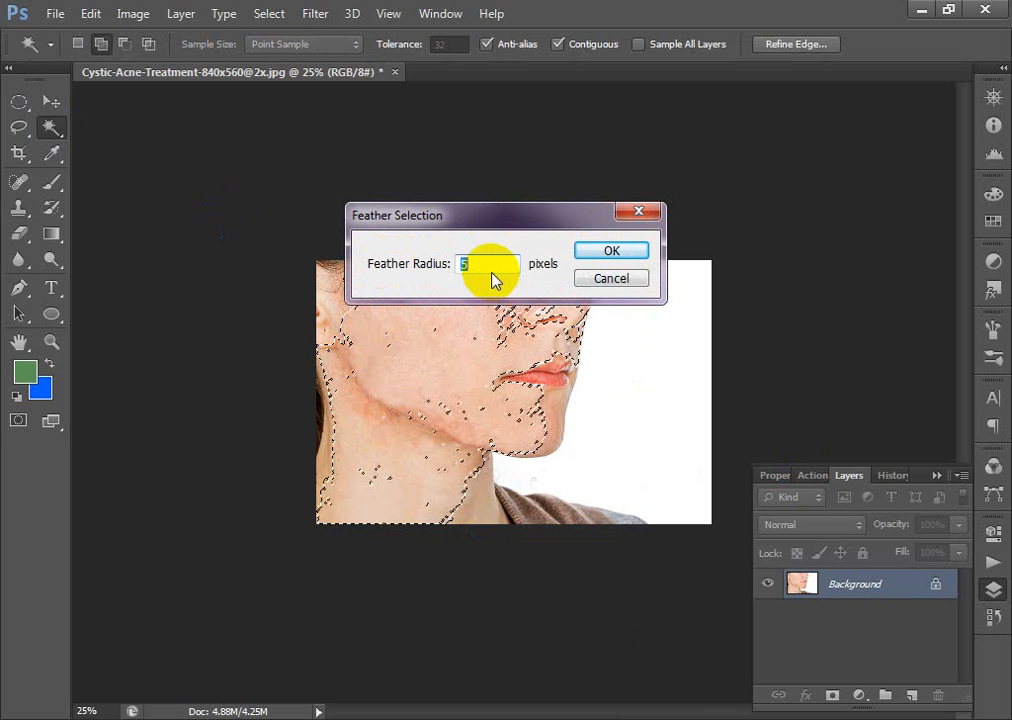
text(7)
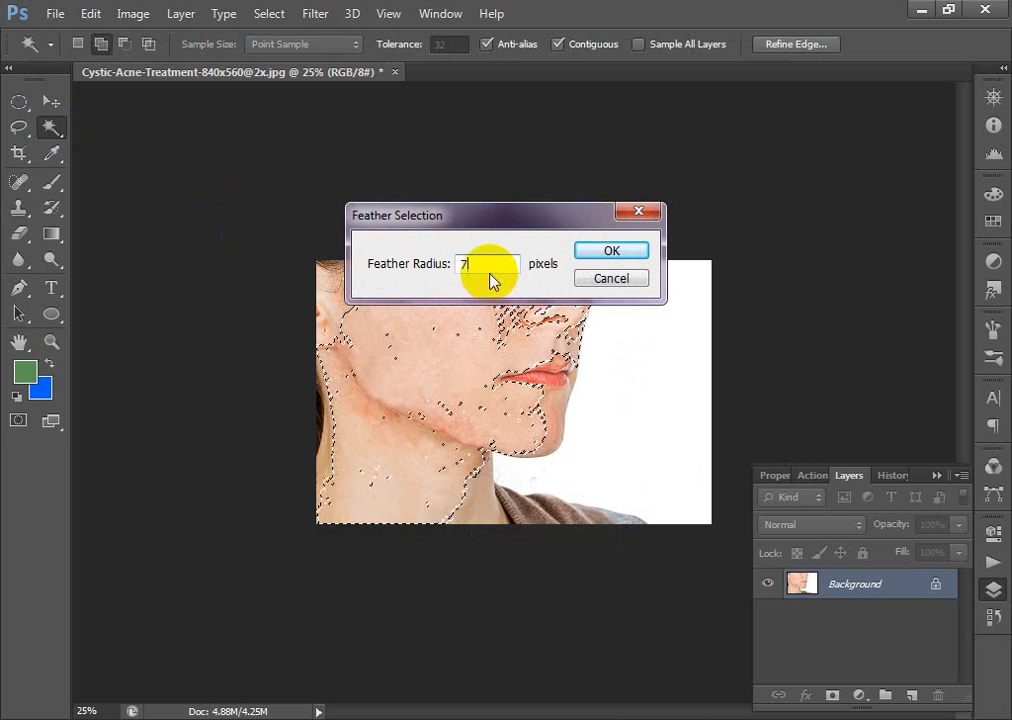
click(605, 252)
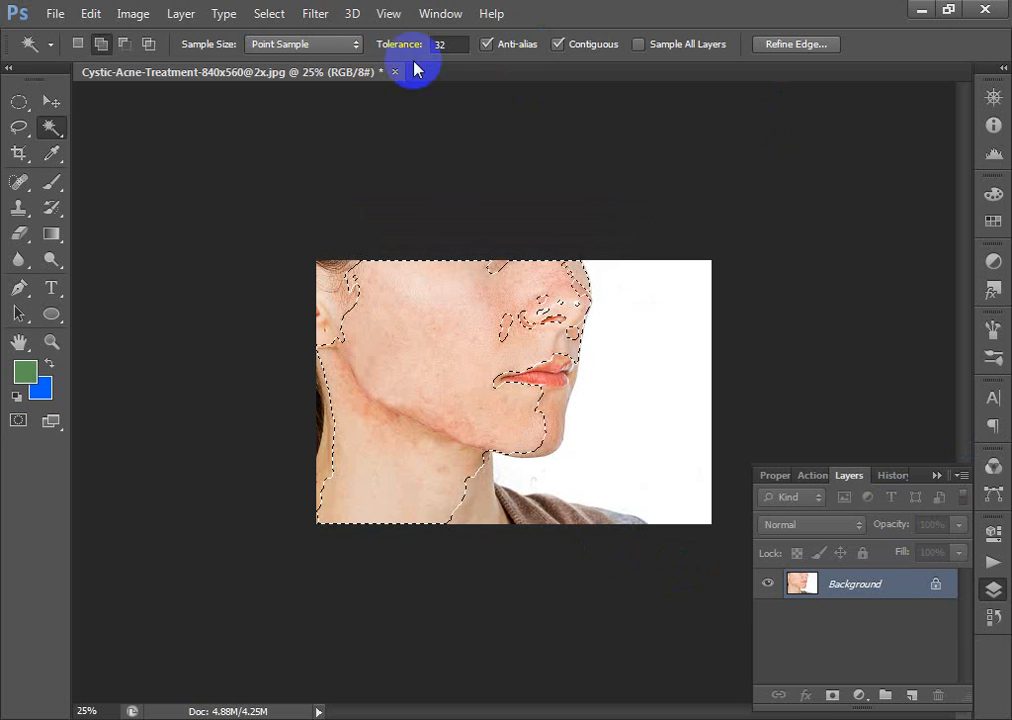
Apply a Gaussian Blur with a 3-pixel radius to the selected skin and deselect it
click(322, 14)
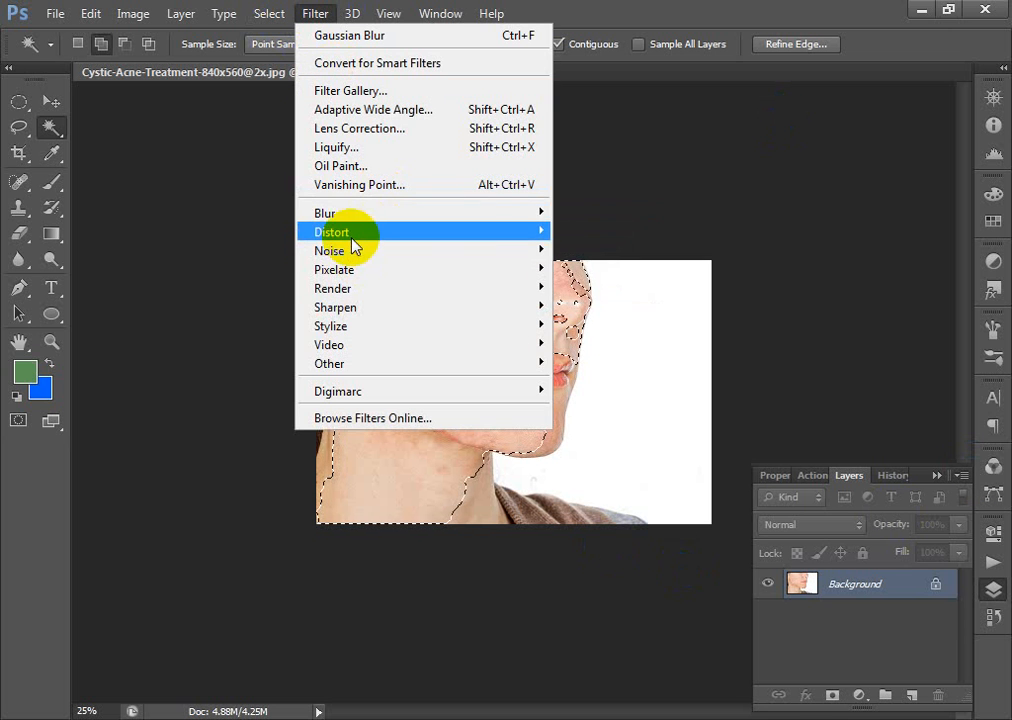
mouse_move(361, 212)
click(612, 355)
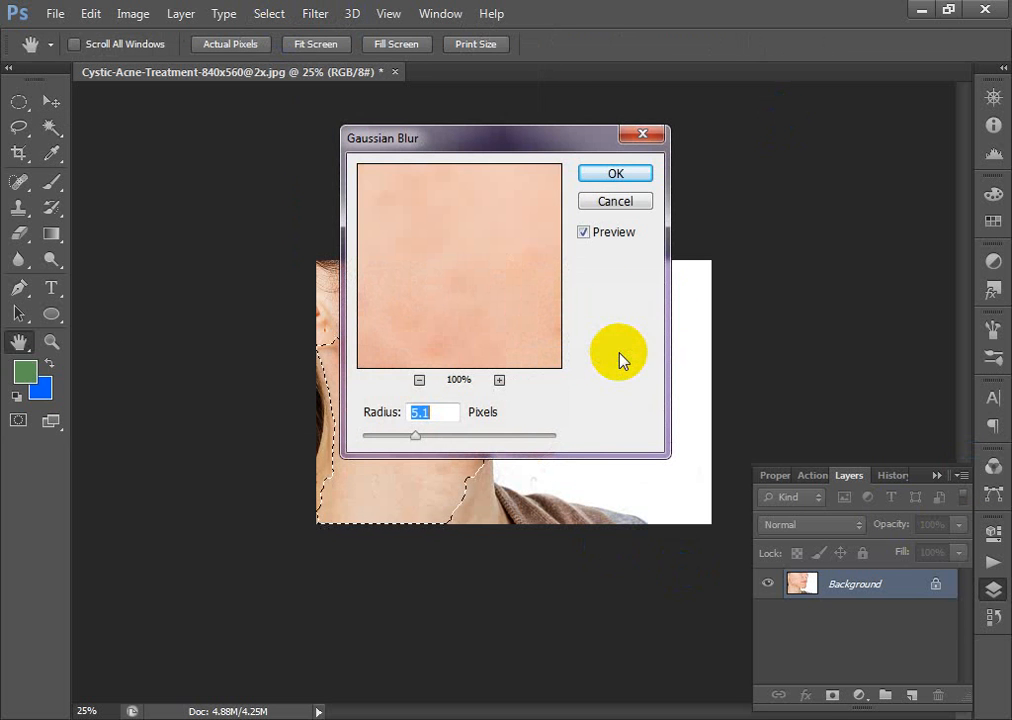
click(419, 380)
click(419, 380)
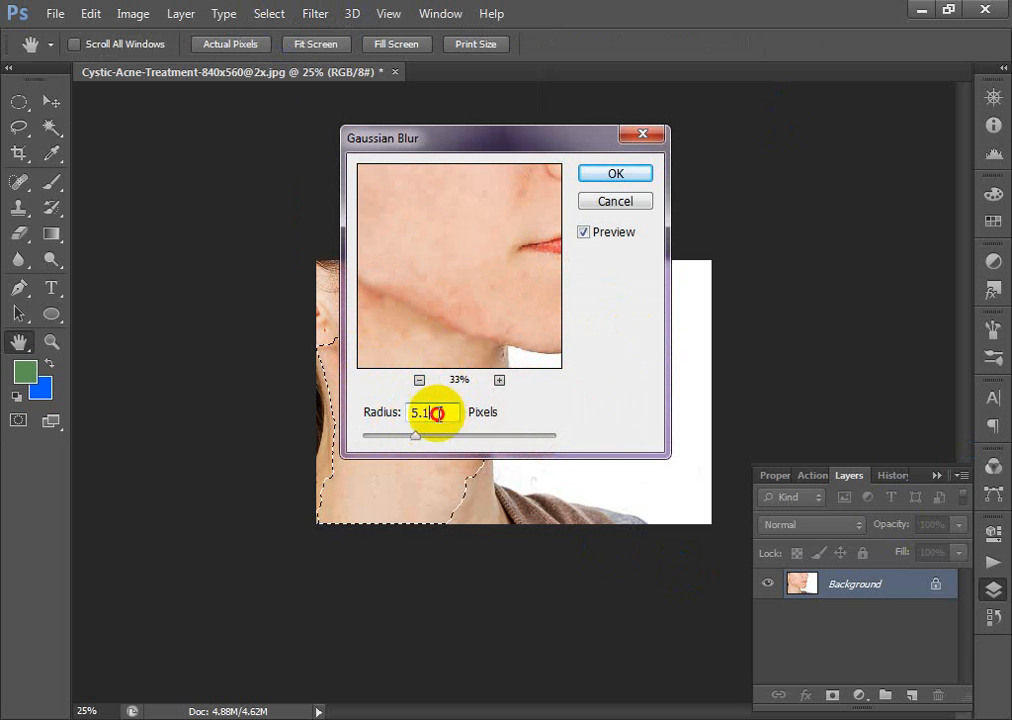
drag(437, 413, 373, 402)
text(3)
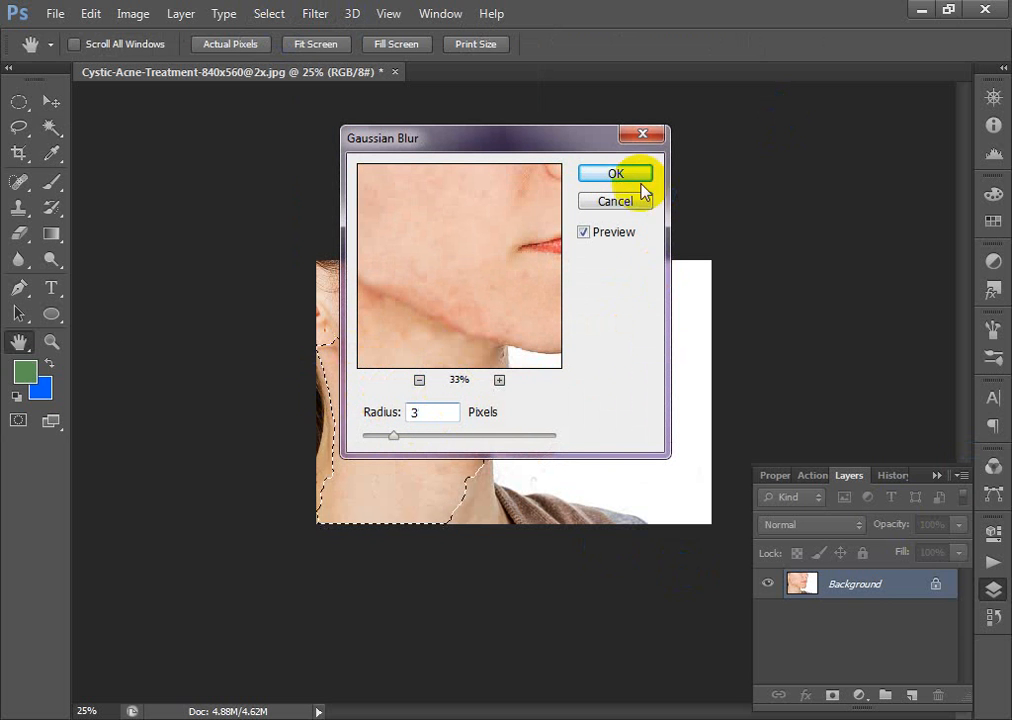
click(616, 176)
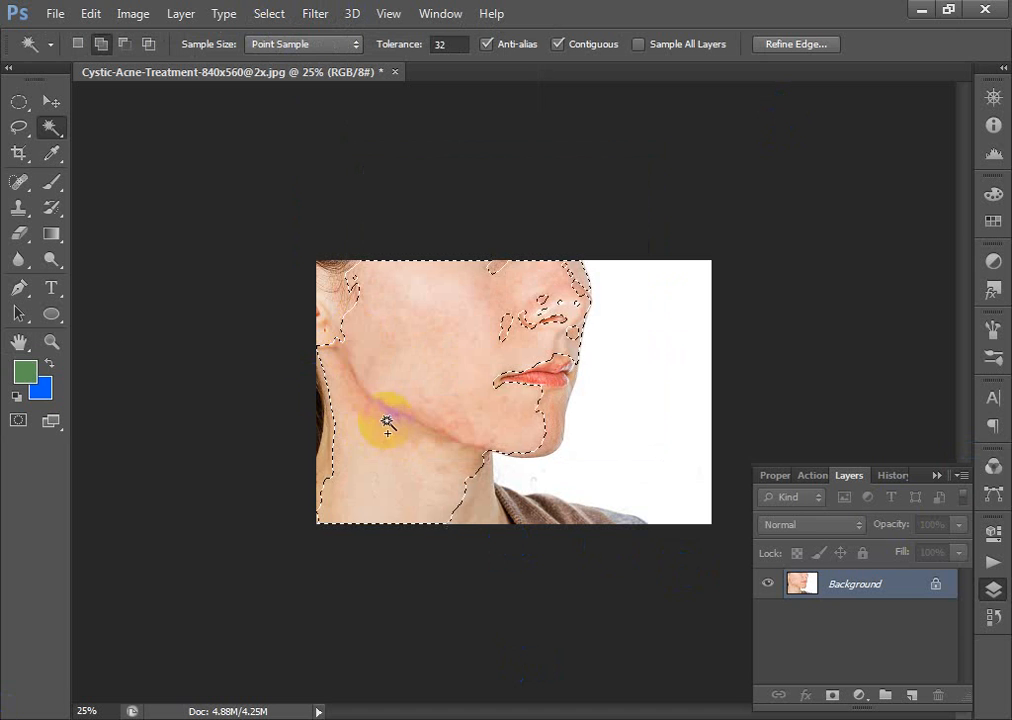
key(ctrl+d)
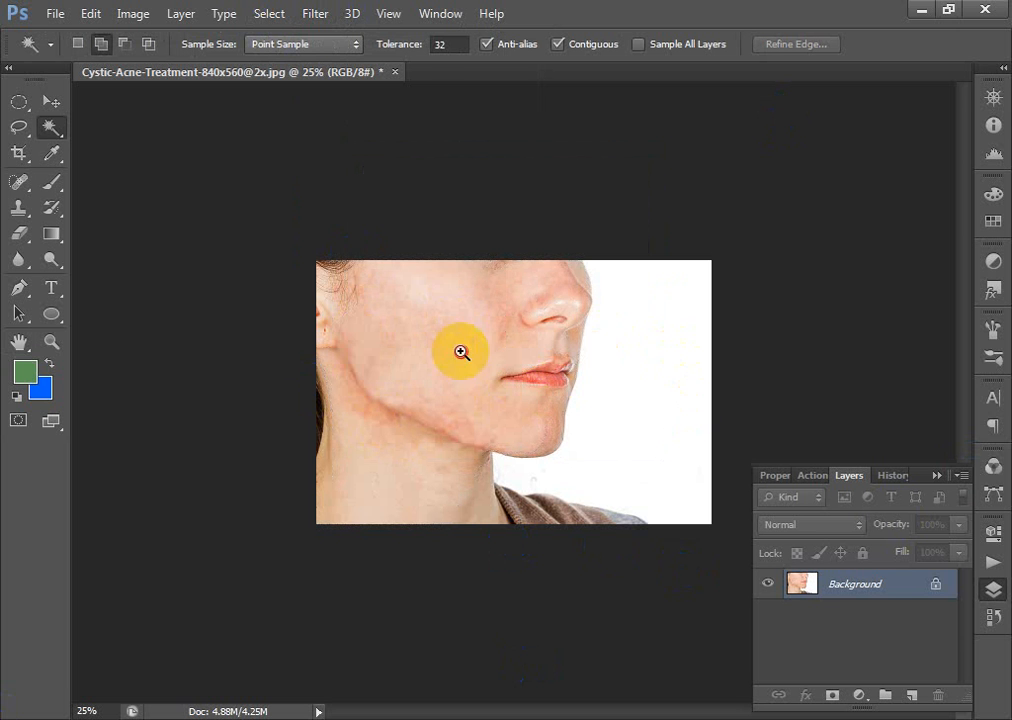
Examine the blurred skin on the cheek, jawline and neck up close and in the whole photo
drag(461, 352, 609, 456)
key(ctrl+minus)
key(ctrl+minus)
key(ctrl+minus)
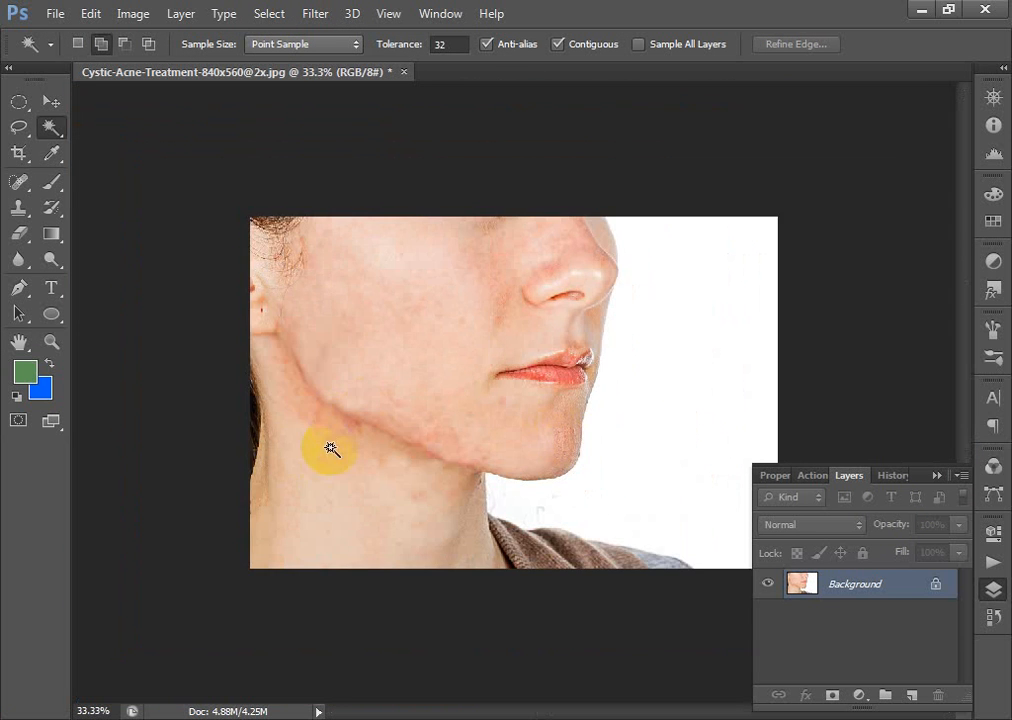
drag(284, 328, 518, 508)
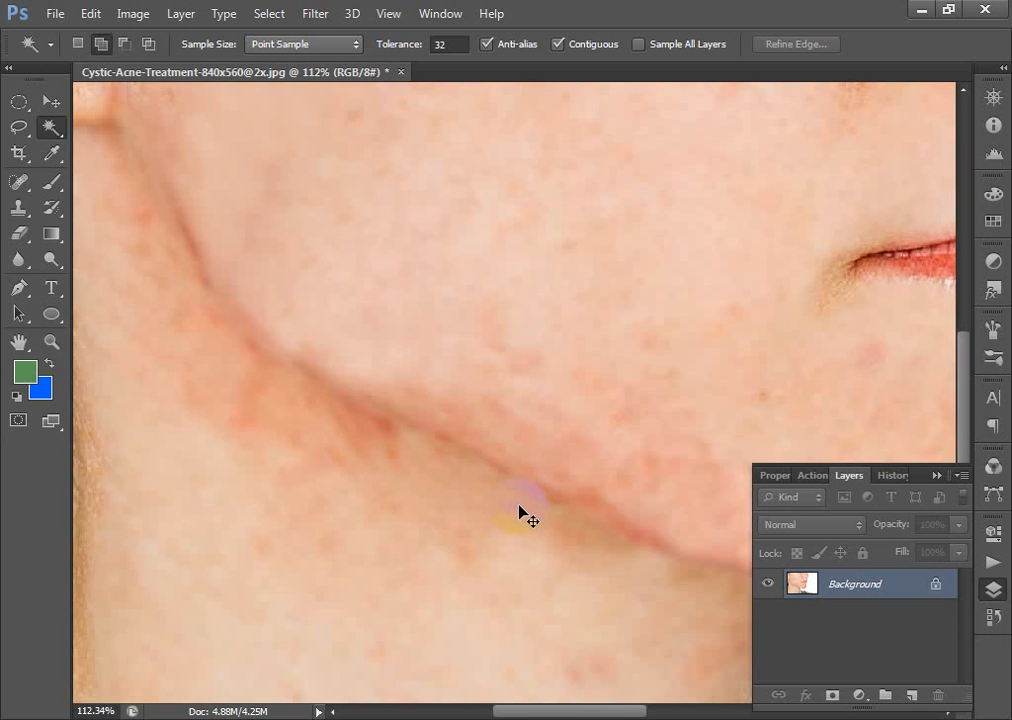
key(ctrl+minus)
key(ctrl+minus)
key(ctrl+minus)
key(ctrl+minus)
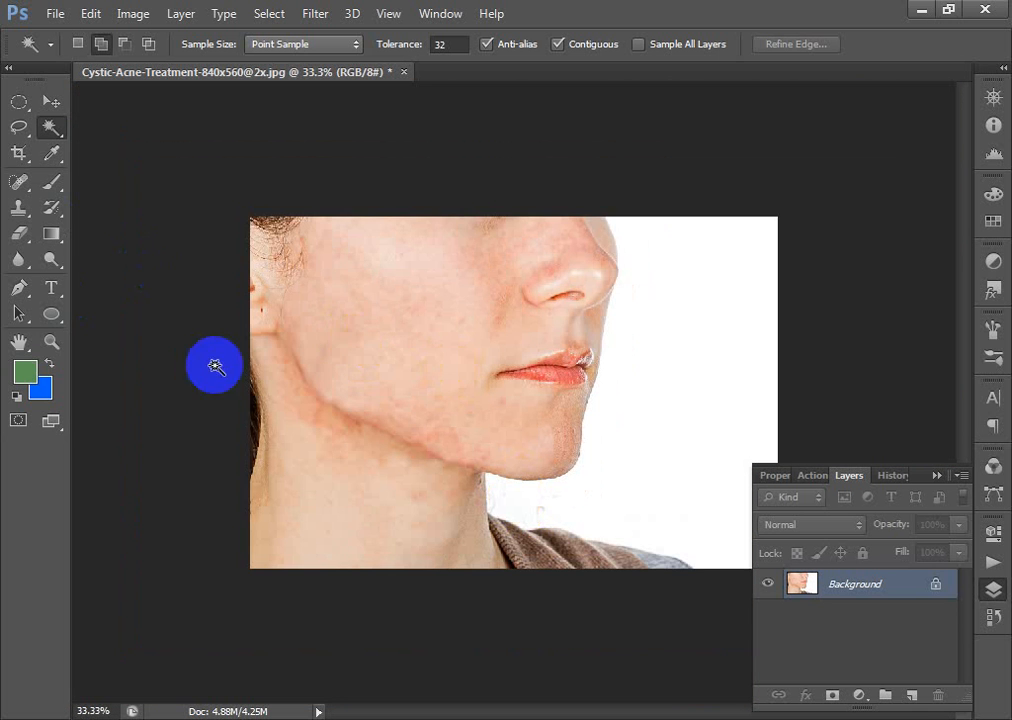
Clone clear cheek skin over the brownish, rough patches beside the nostril with the 43 px Clone Stamp
drag(373, 221, 657, 432)
scroll(450, 285, up, 2)
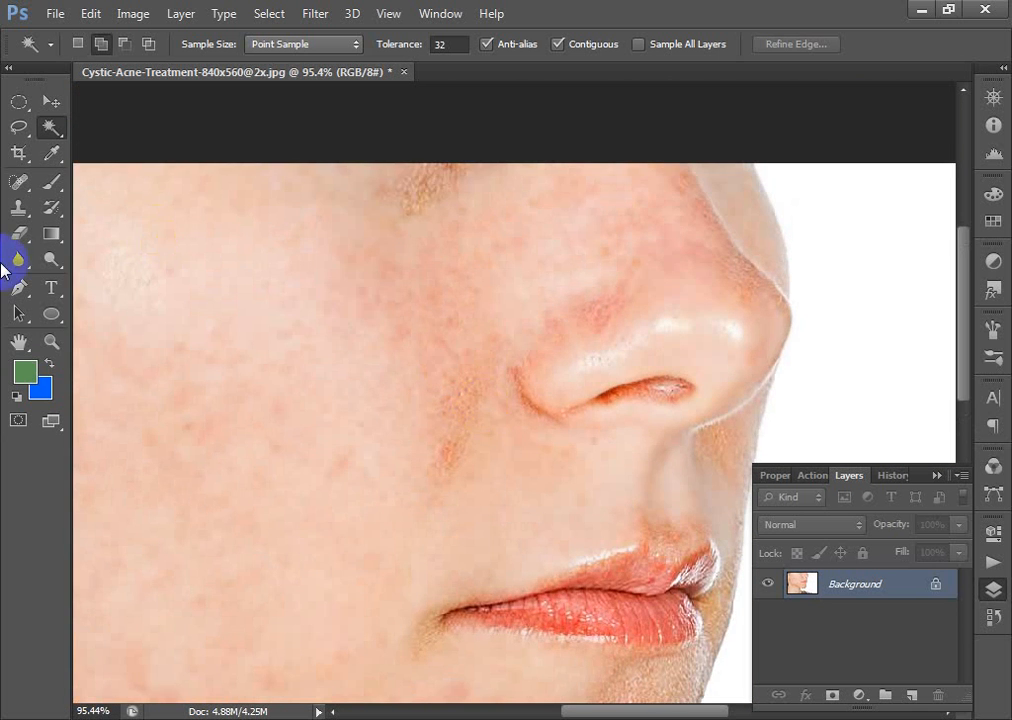
click(18, 207)
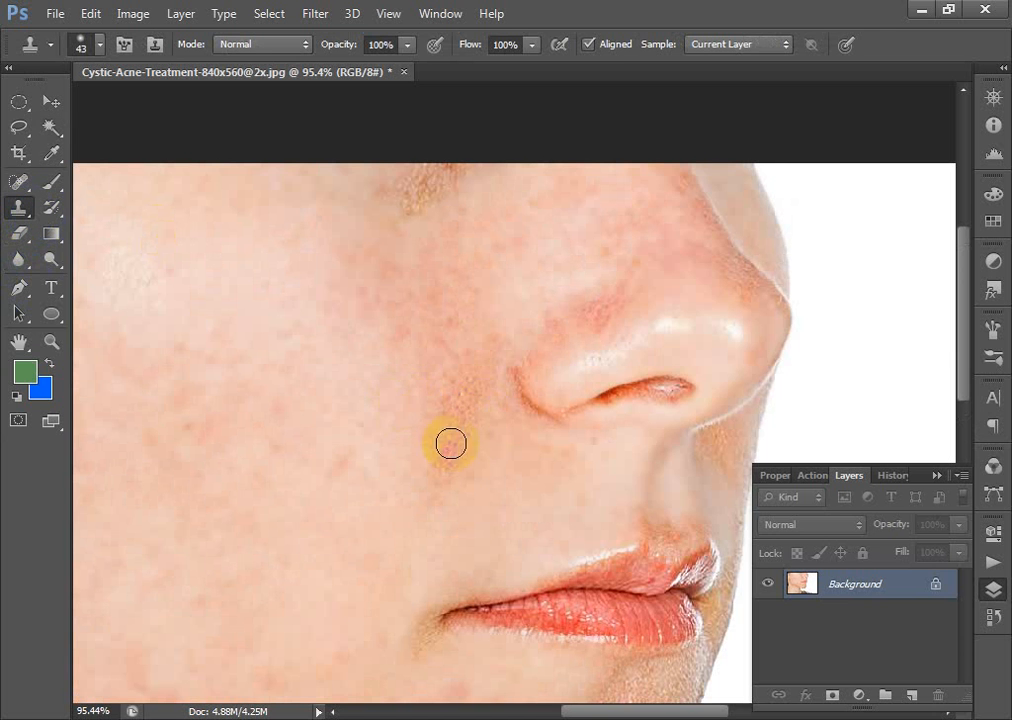
alt+click(402, 440)
click(440, 452)
click(453, 399)
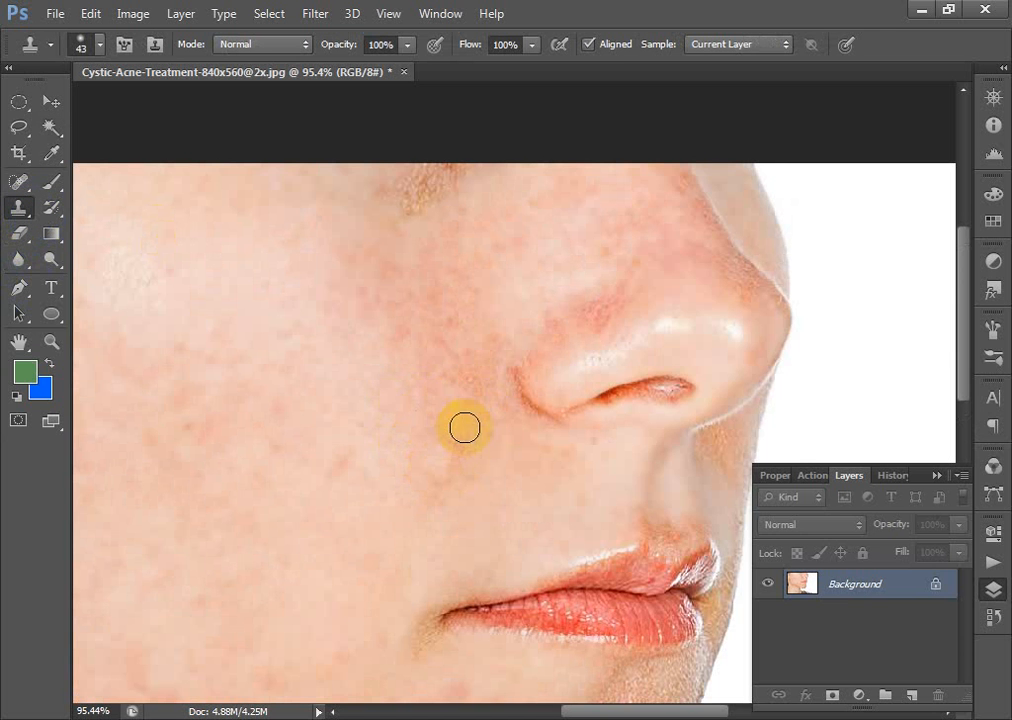
drag(429, 350, 434, 445)
Clone smoother skin over the brown patch under the eye at the photo's upper edge
click(400, 302)
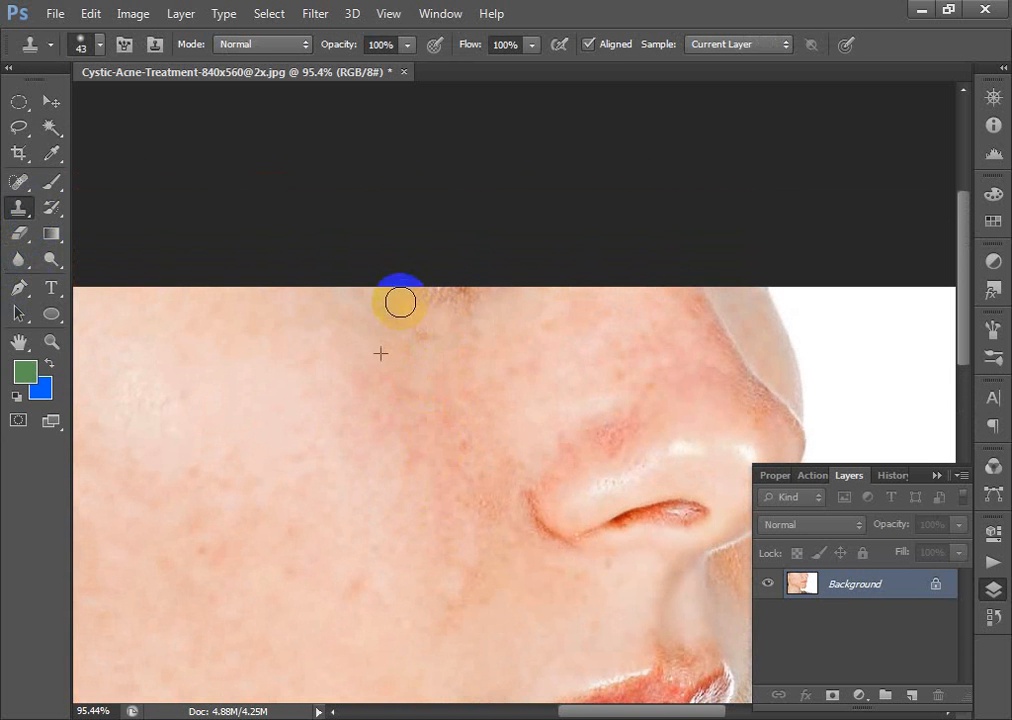
click(432, 300)
click(466, 299)
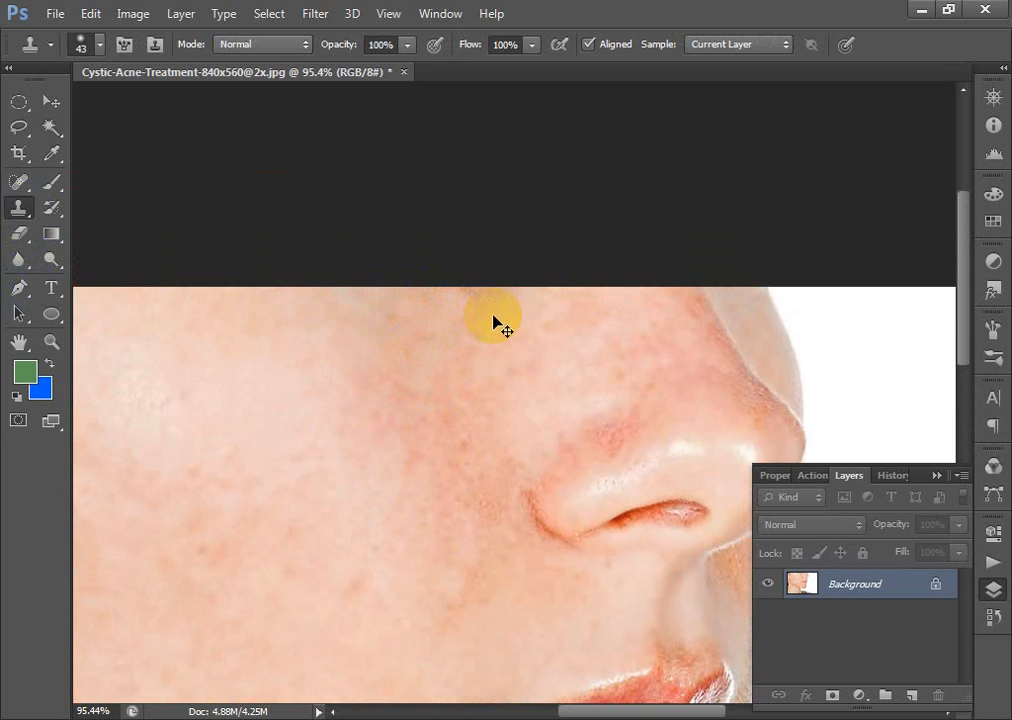
Enlarge the Clone Stamp brush to 61 px and clone neck skin over the redness just below the jawline
key(ctrl+minus)
key(ctrl+minus)
key(ctrl+minus)
key(ctrl+minus)
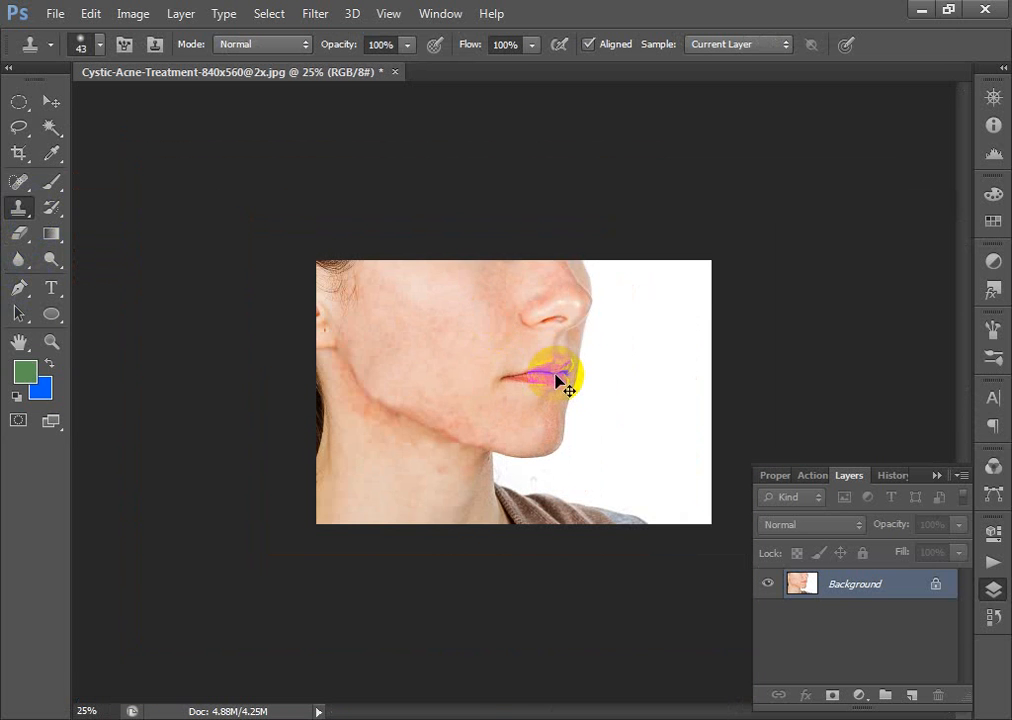
key(ctrl+minus)
key(ctrl+minus)
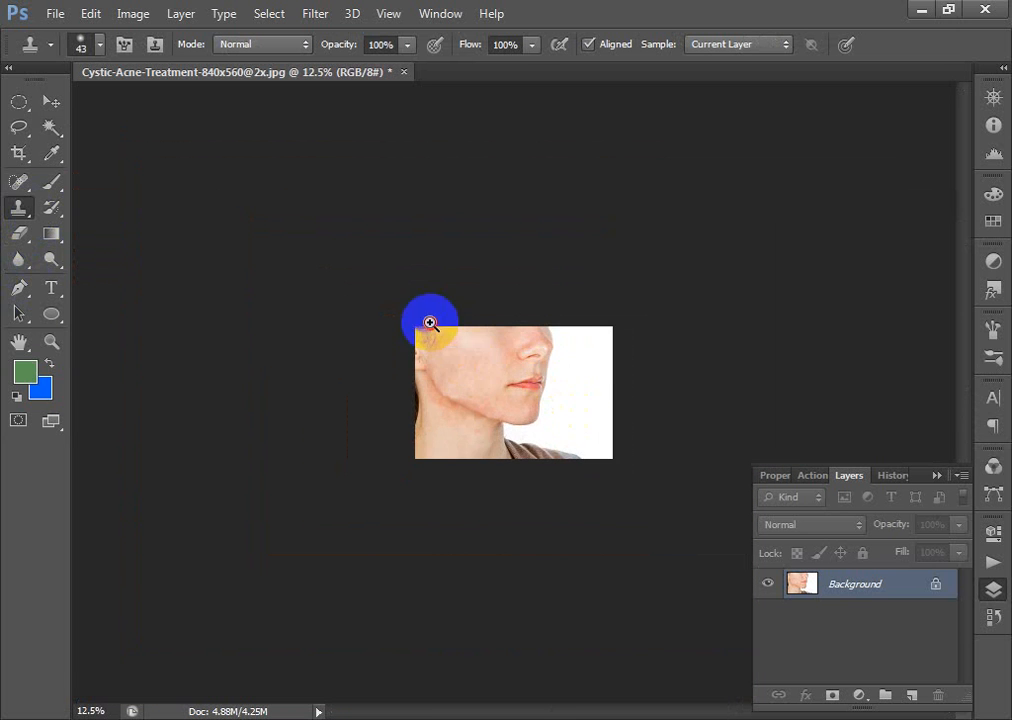
drag(430, 322, 640, 454)
drag(242, 470, 398, 487)
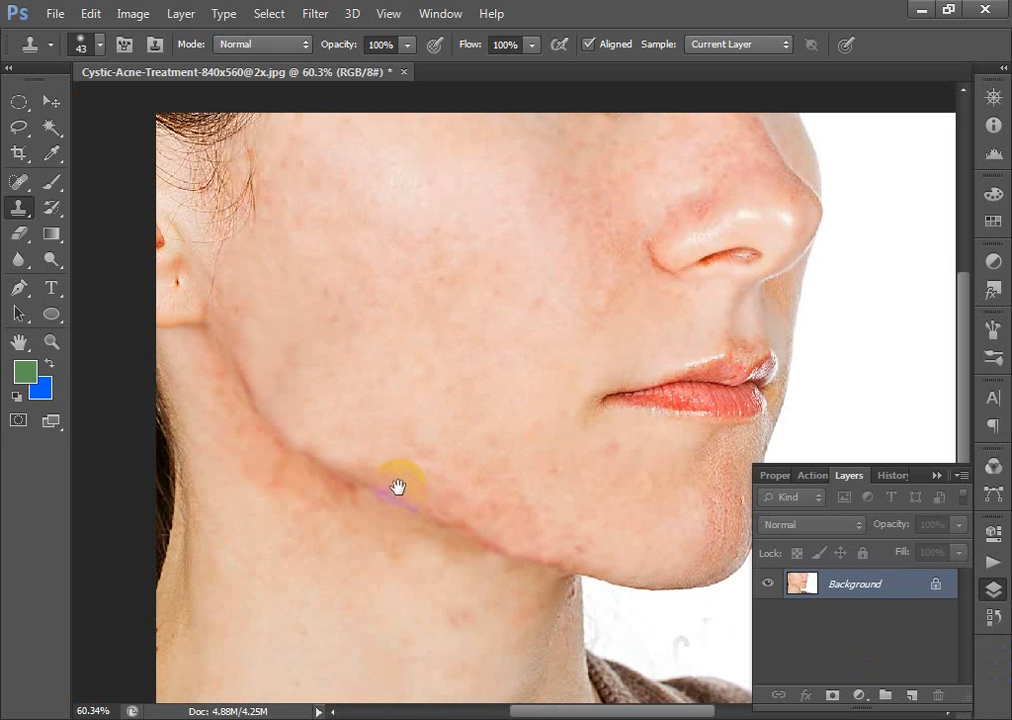
right_click(418, 395)
drag(488, 436, 499, 436)
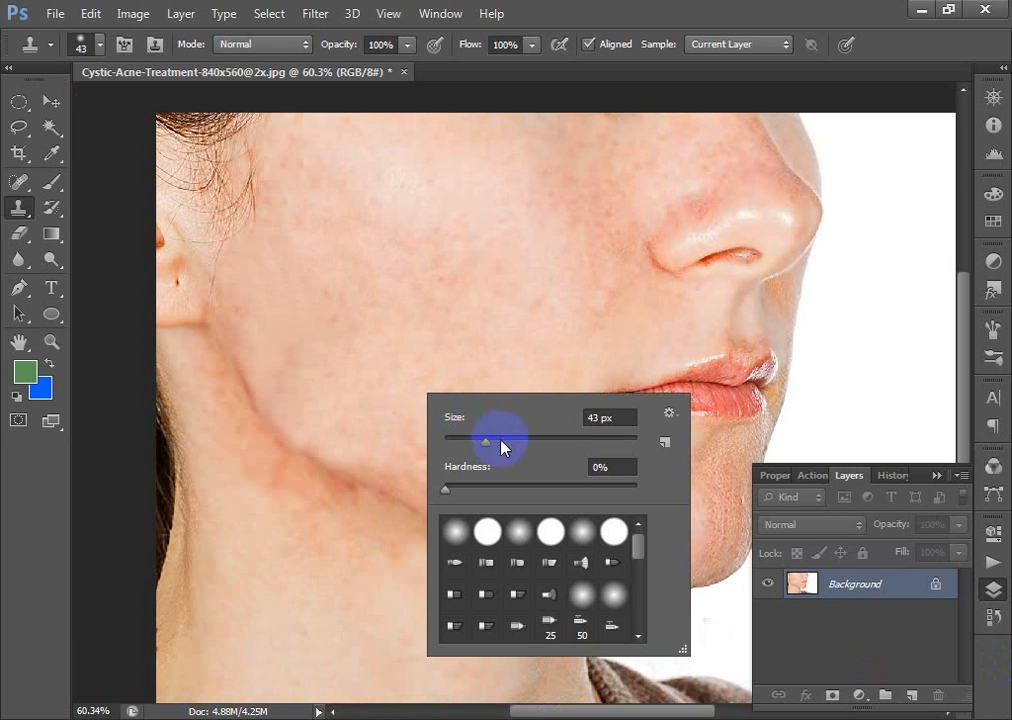
click(364, 519)
alt+click(333, 498)
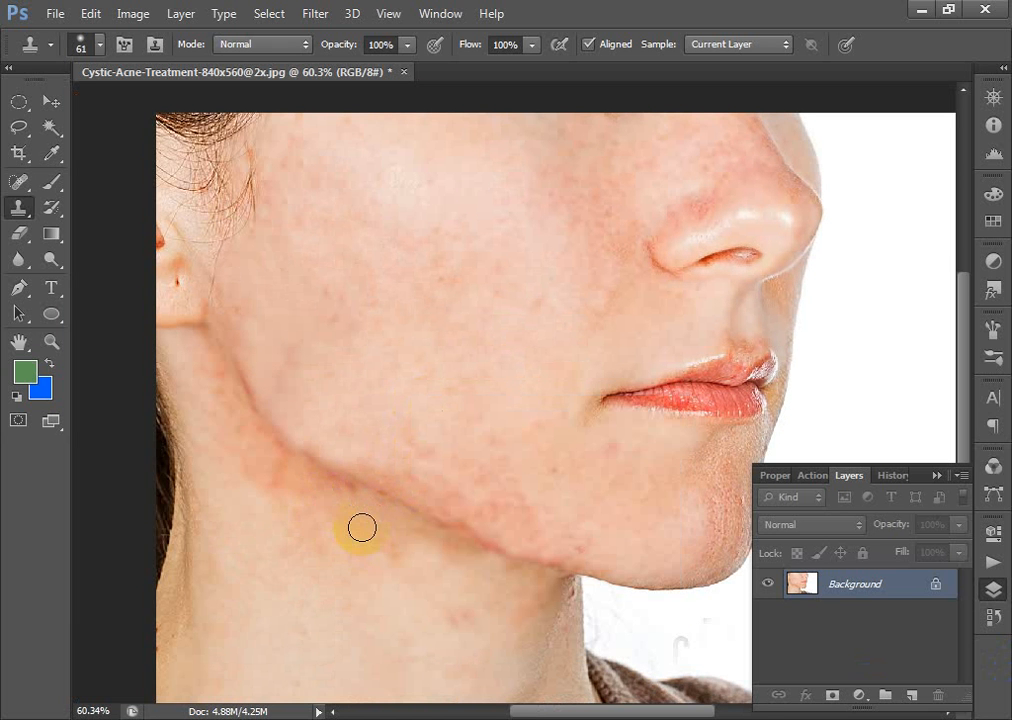
Check the retouched jaw and neck once more and close the Cystic-Acne-Treatment photo
key(ctrl+minus)
key(ctrl+minus)
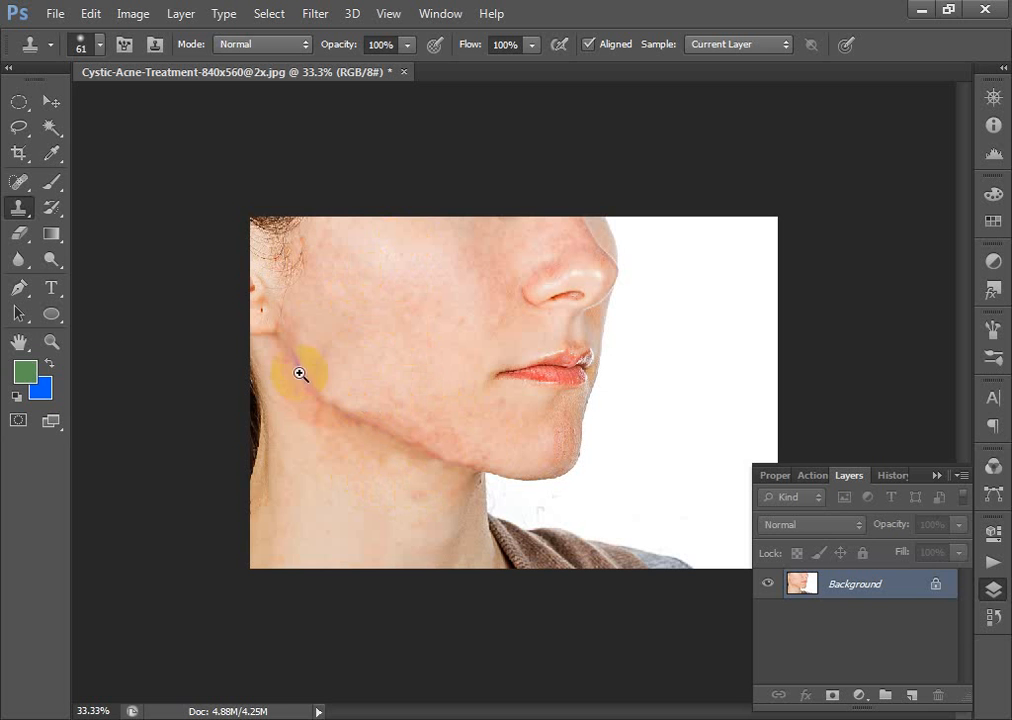
drag(226, 278, 430, 418)
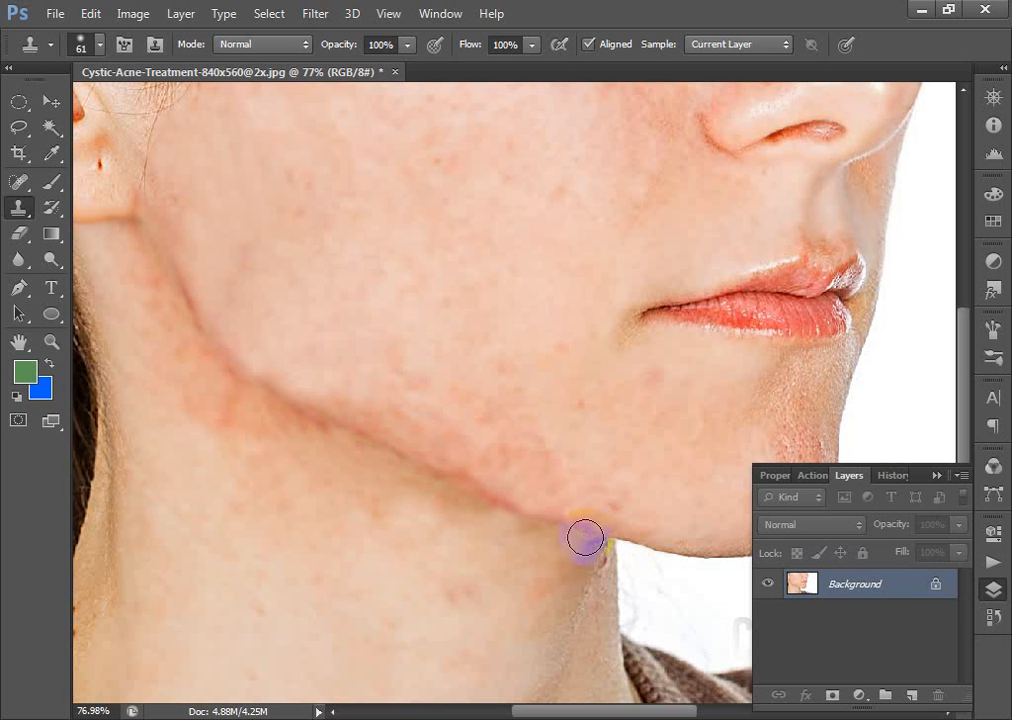
scroll(499, 460, down, 4)
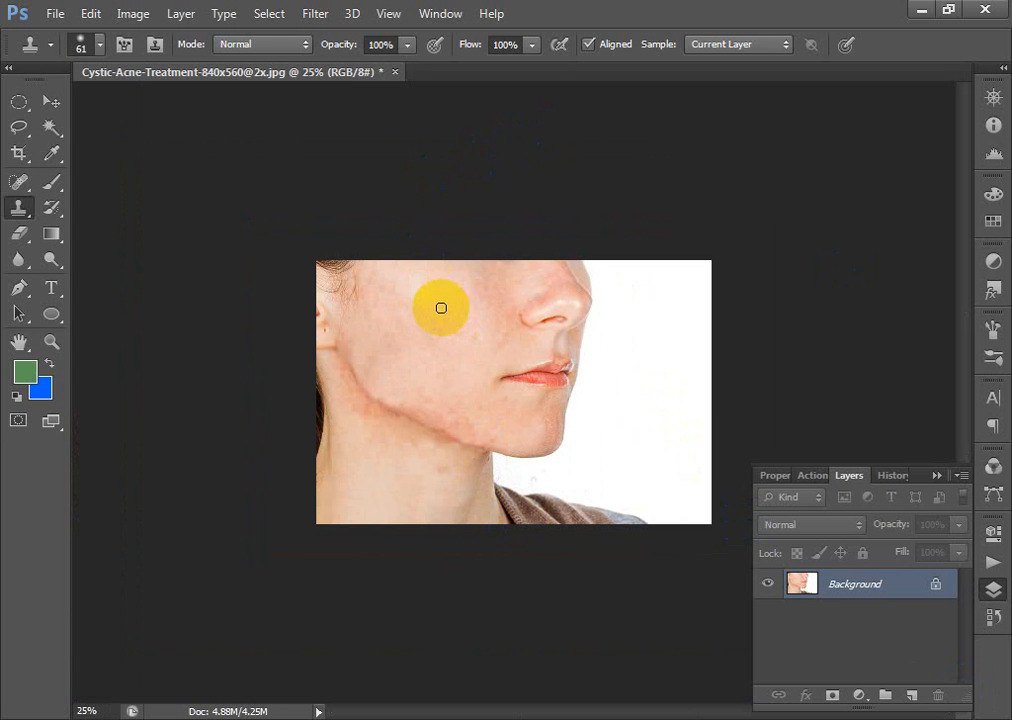
click(394, 72)
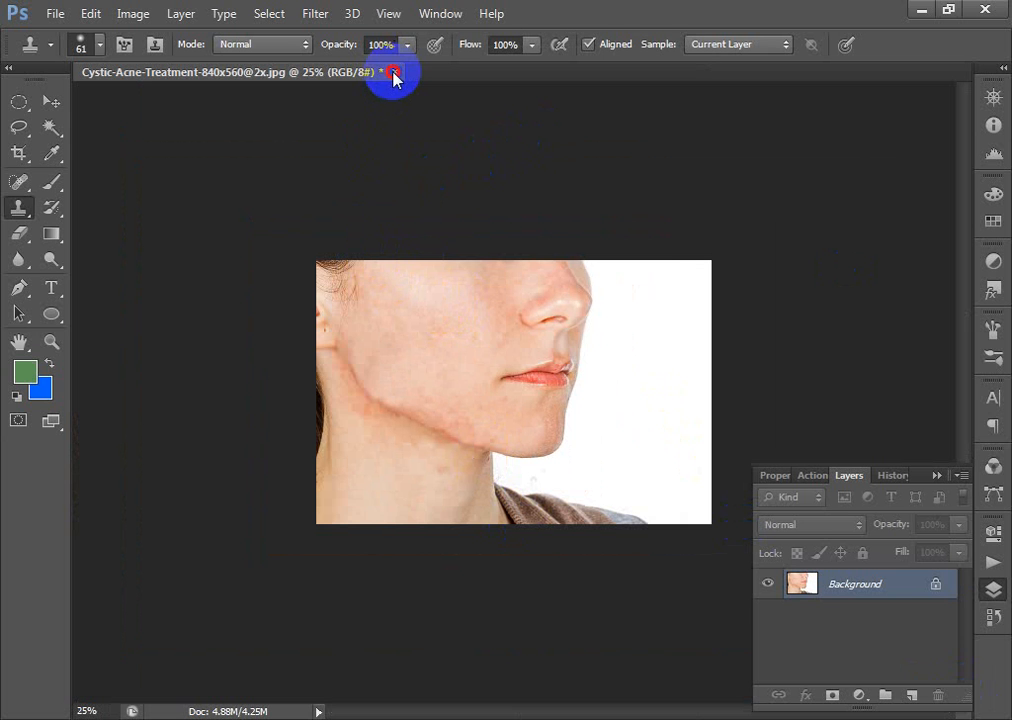
click(505, 291)
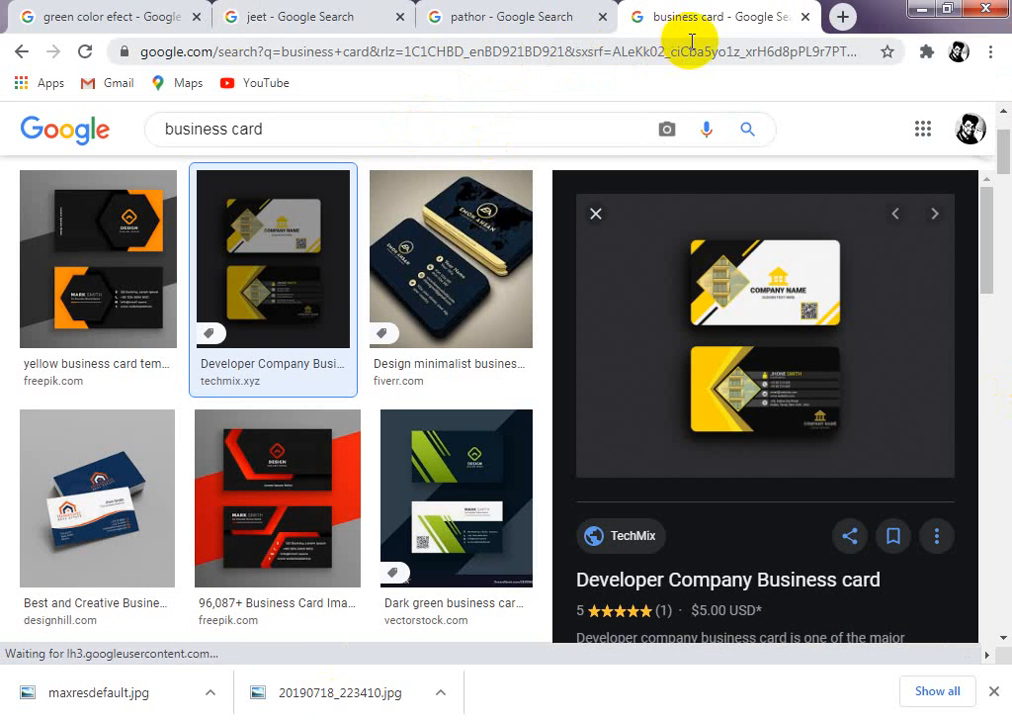
Browse the business card image results in the browser and open the Fiverr minimalist business card's preview
scroll(587, 215, down, 5)
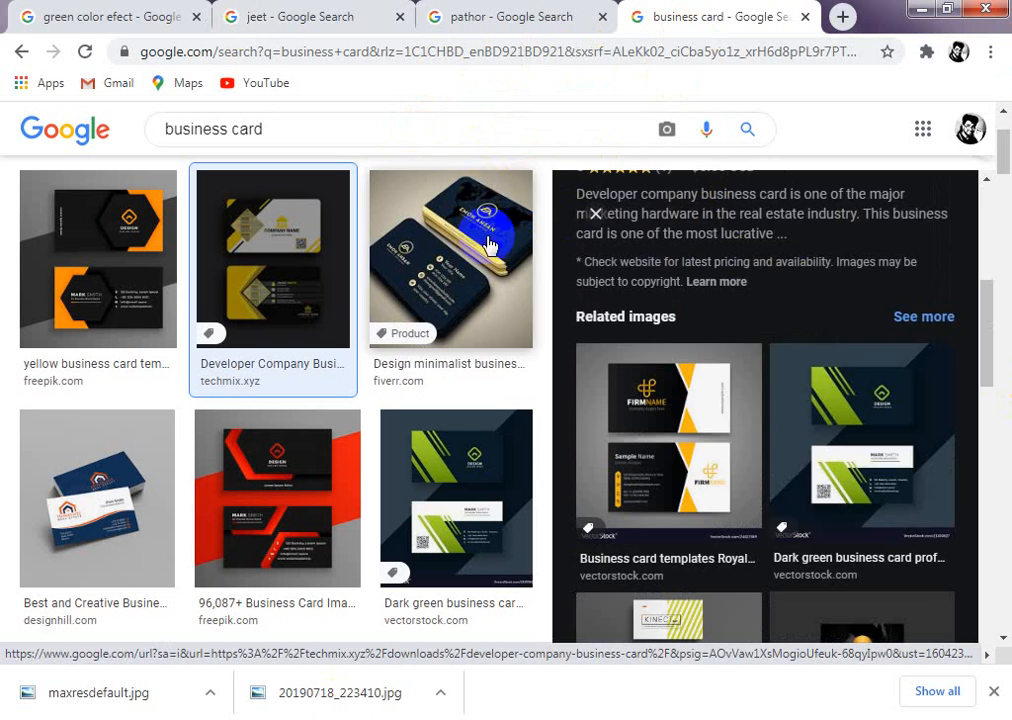
scroll(748, 408, up, 5)
click(410, 245)
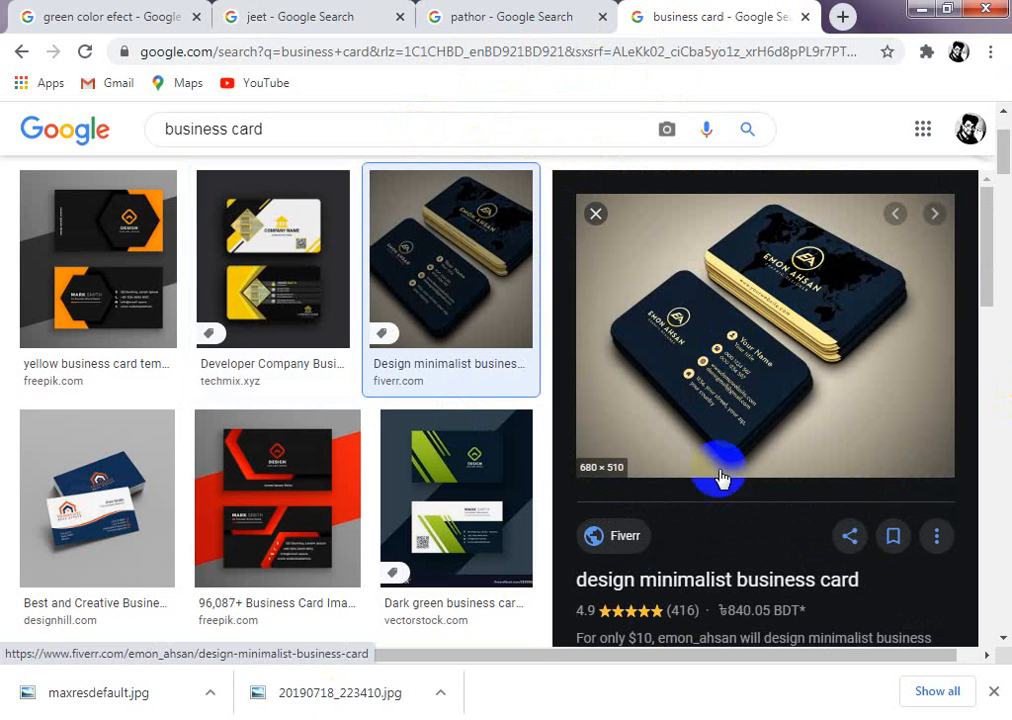
Compare the Fiverr minimalist, VectorStock dark green and Graphic Delta plumber business card designs in the image results
scroll(813, 411, down, 4)
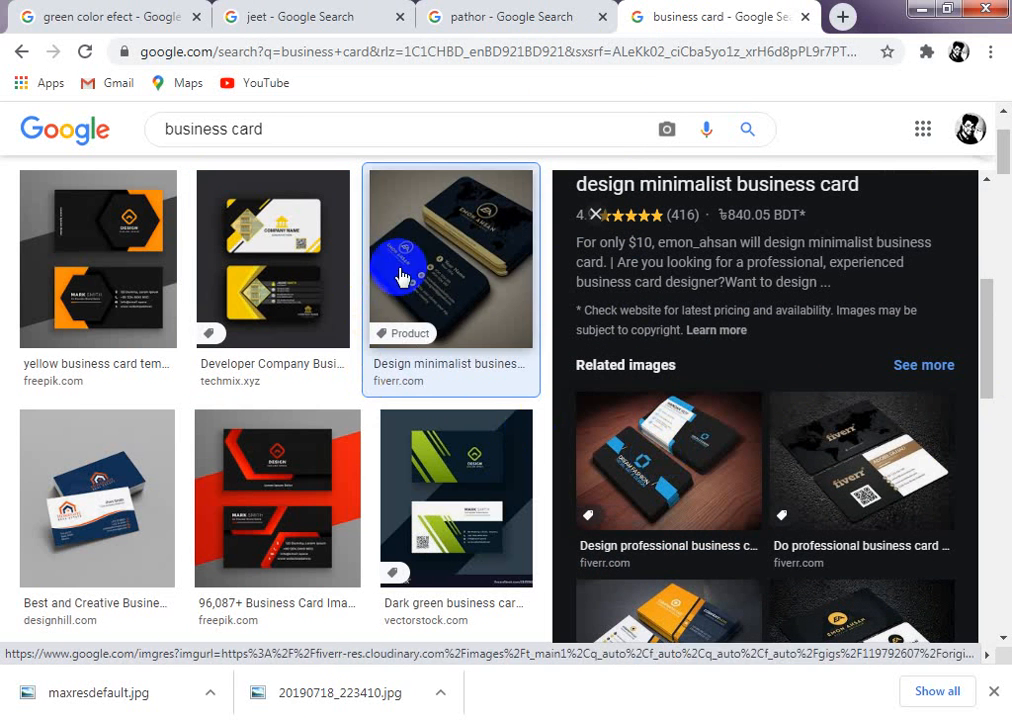
scroll(648, 272, up, 2)
scroll(705, 368, up, 3)
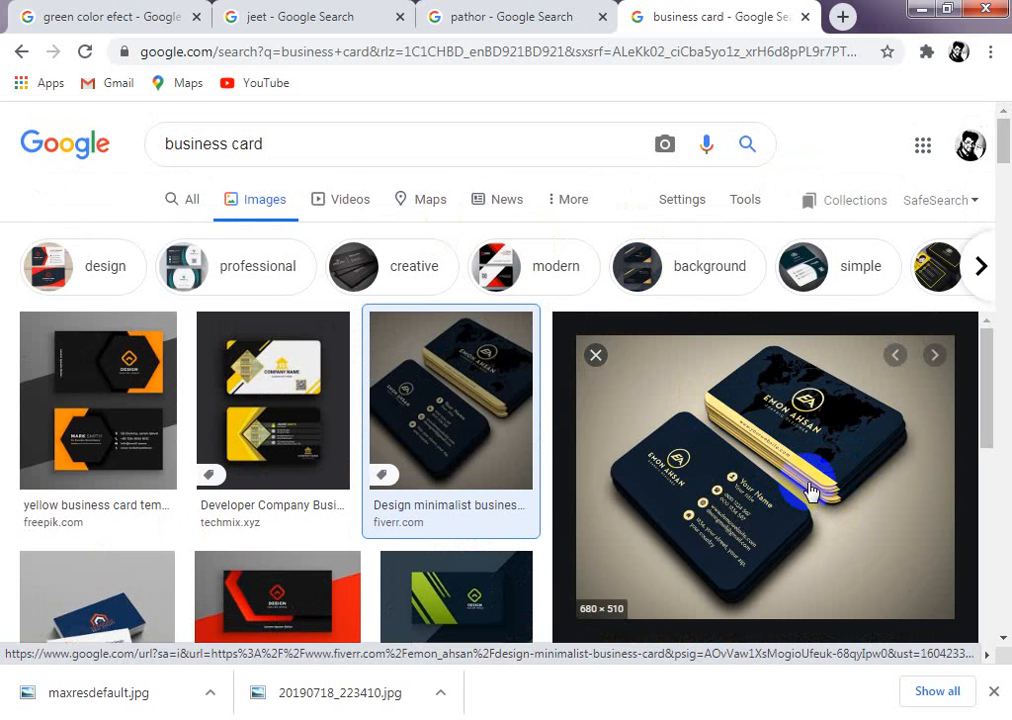
click(463, 594)
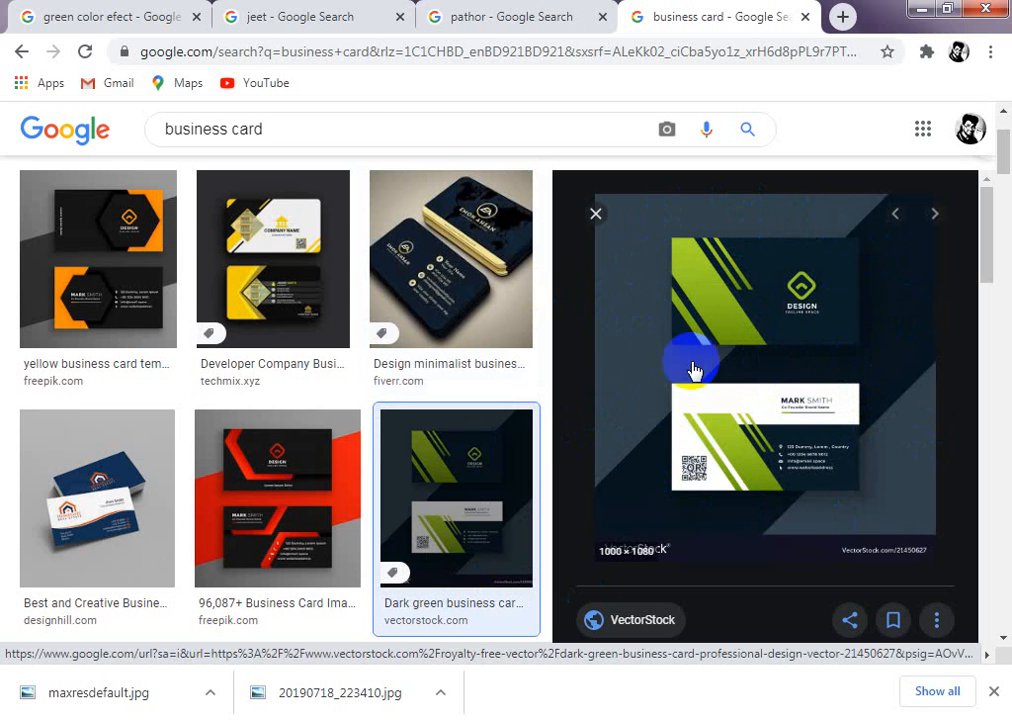
scroll(553, 458, up, 2)
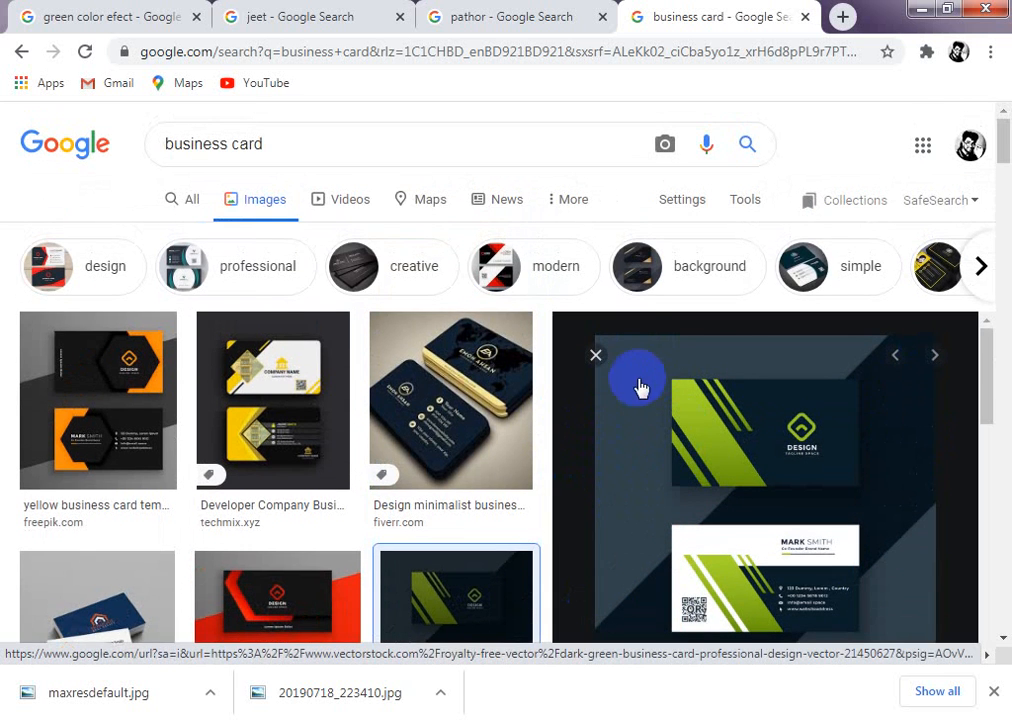
click(437, 383)
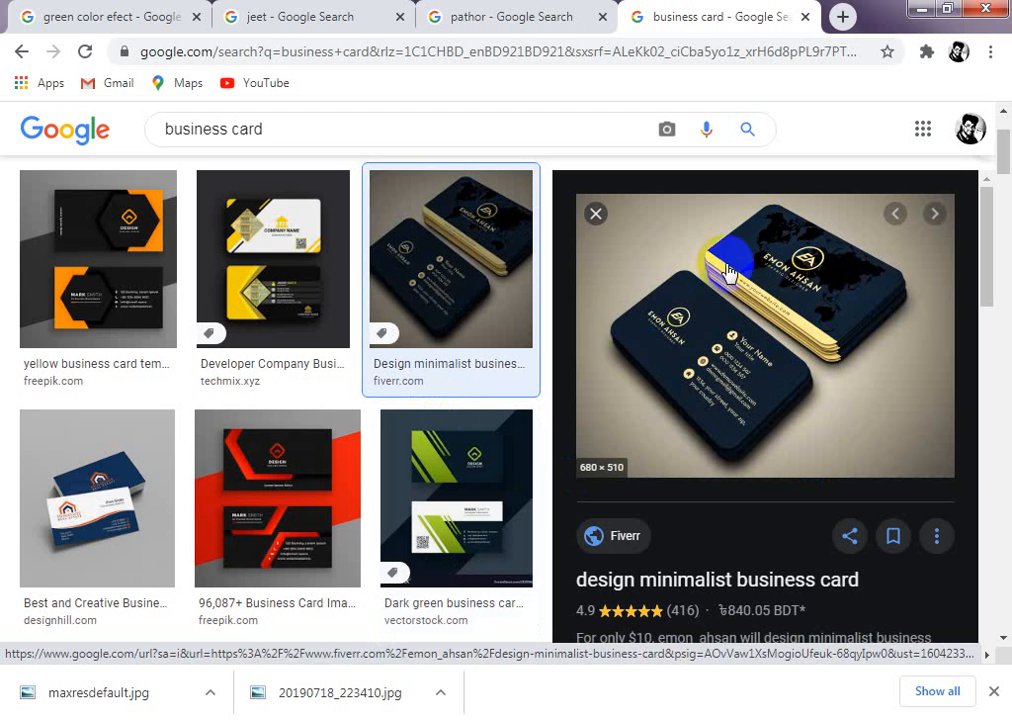
scroll(465, 460, down, 3)
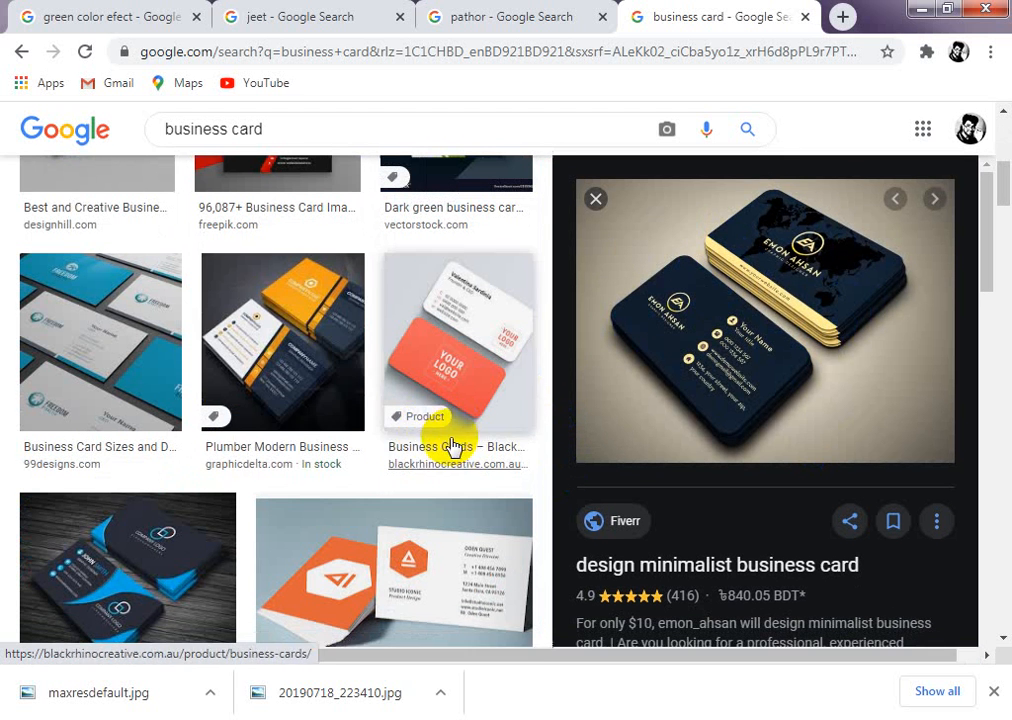
click(316, 318)
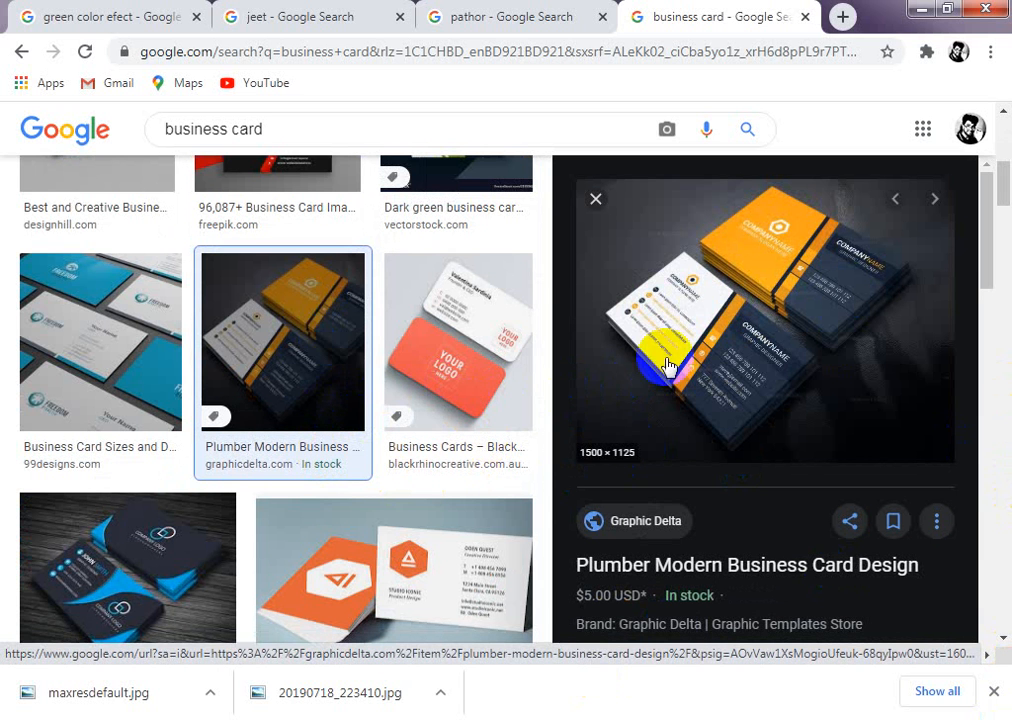
scroll(455, 483, down, 1)
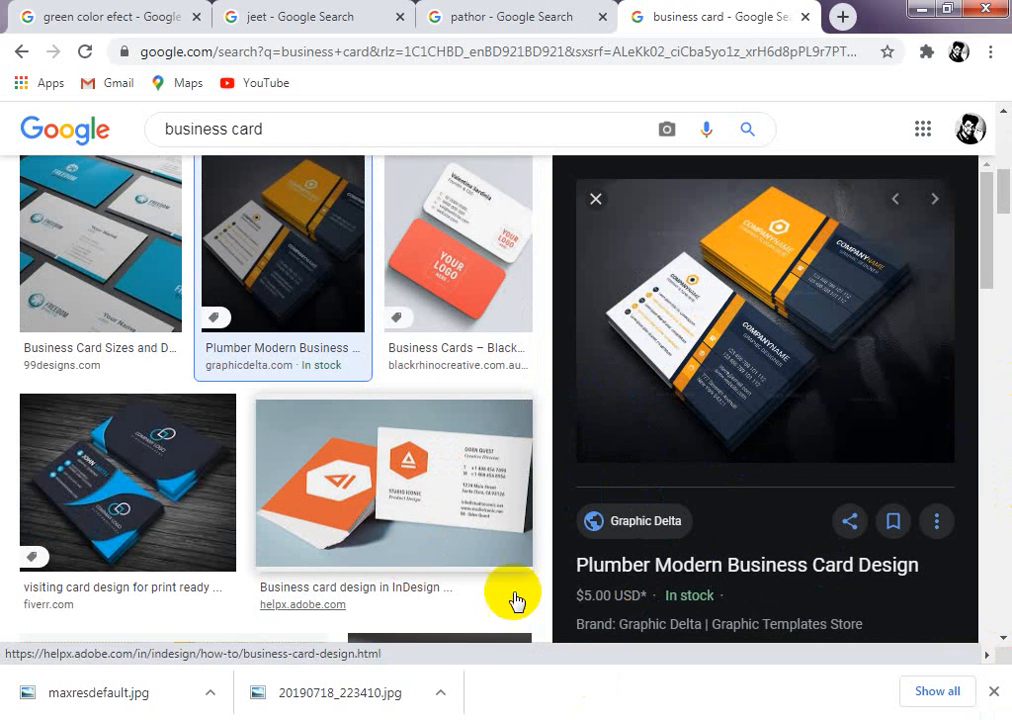
Switch to Photoshop and open the stone riverbank photo 20190718_223410 from My Pictures
click(922, 10)
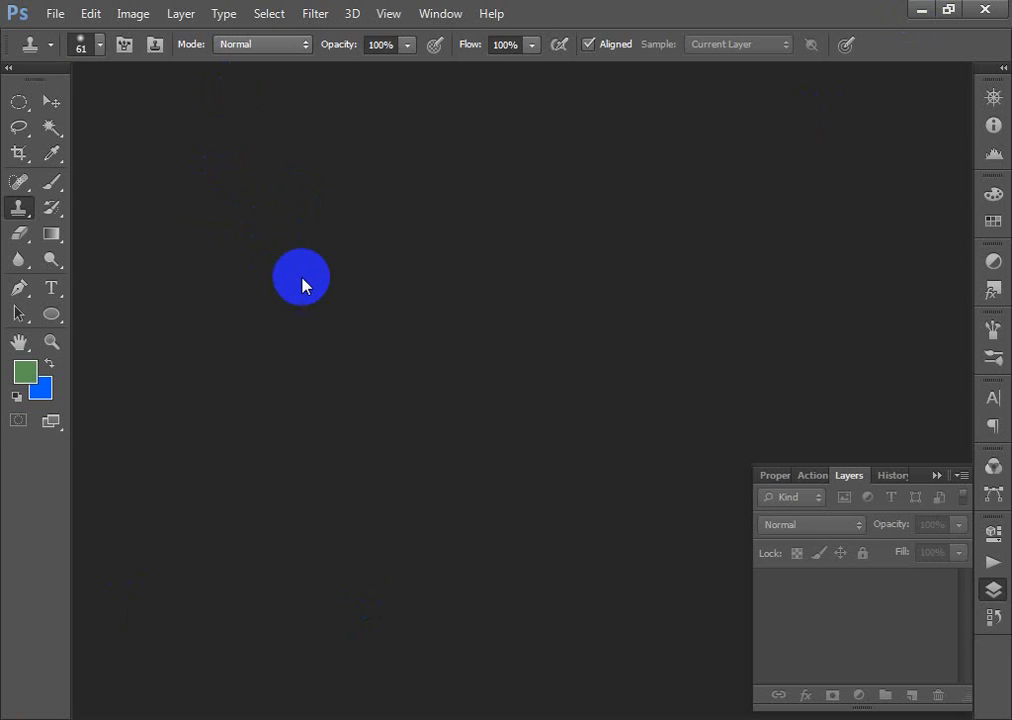
click(52, 13)
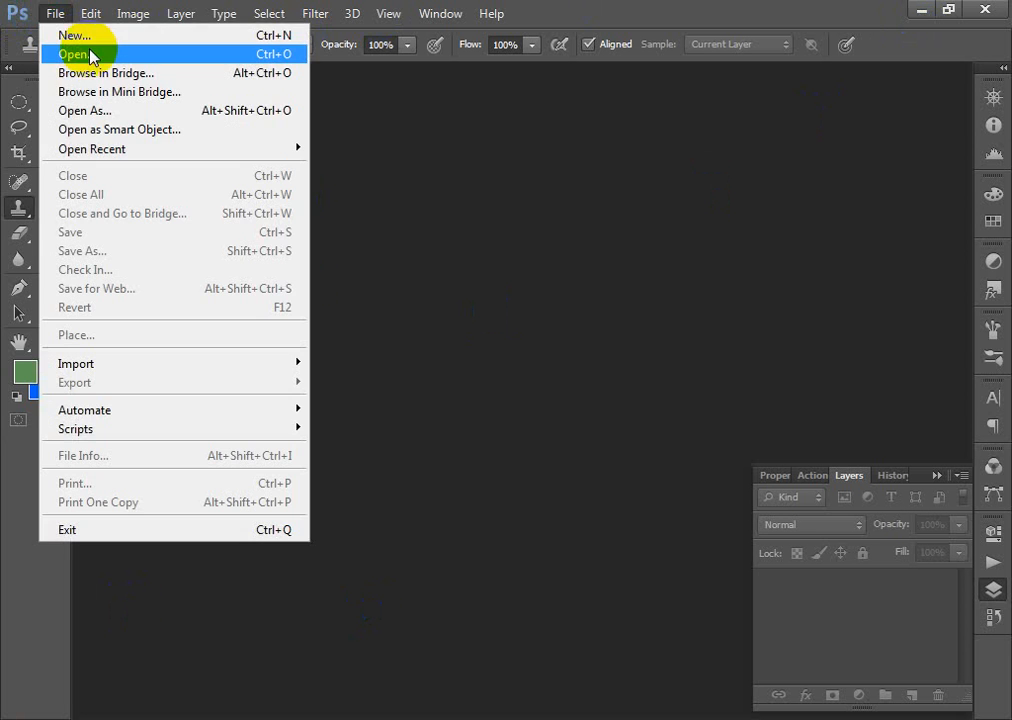
click(89, 53)
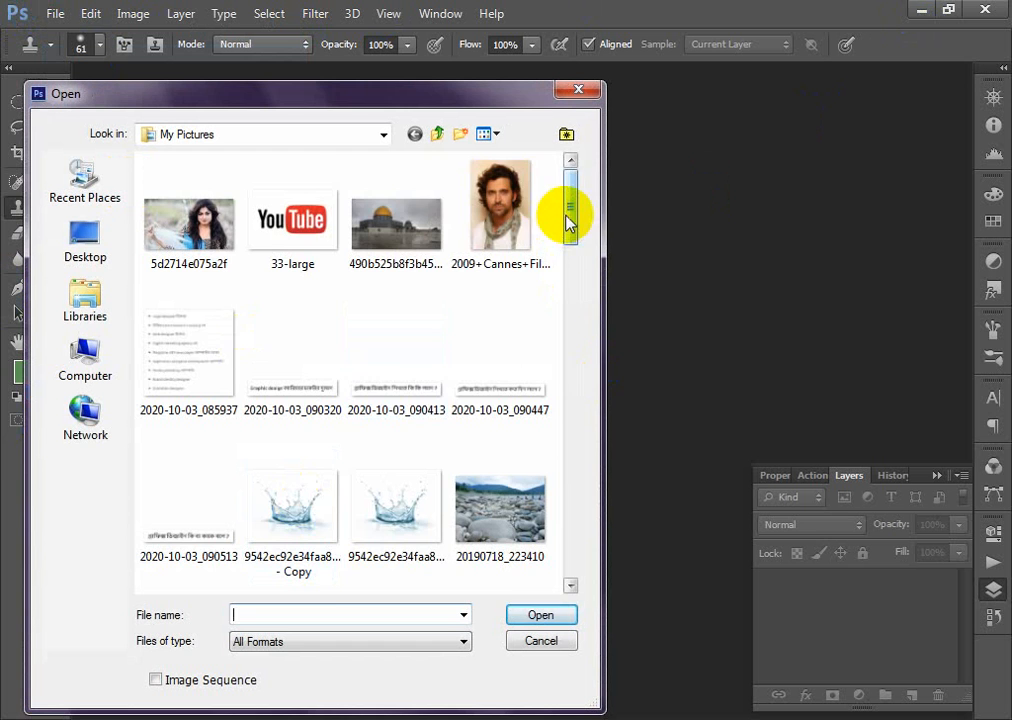
drag(567, 222, 576, 255)
double_click(510, 325)
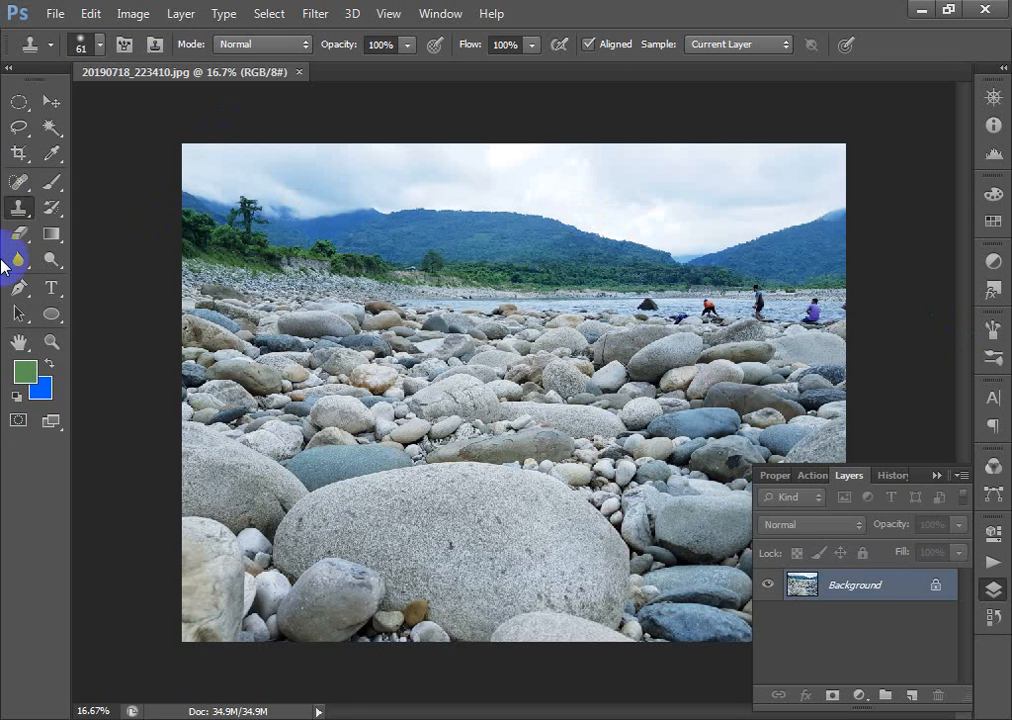
Create a new white RGB document 8 inches wide and 7 inches high at 300 pixels/inch
click(22, 160)
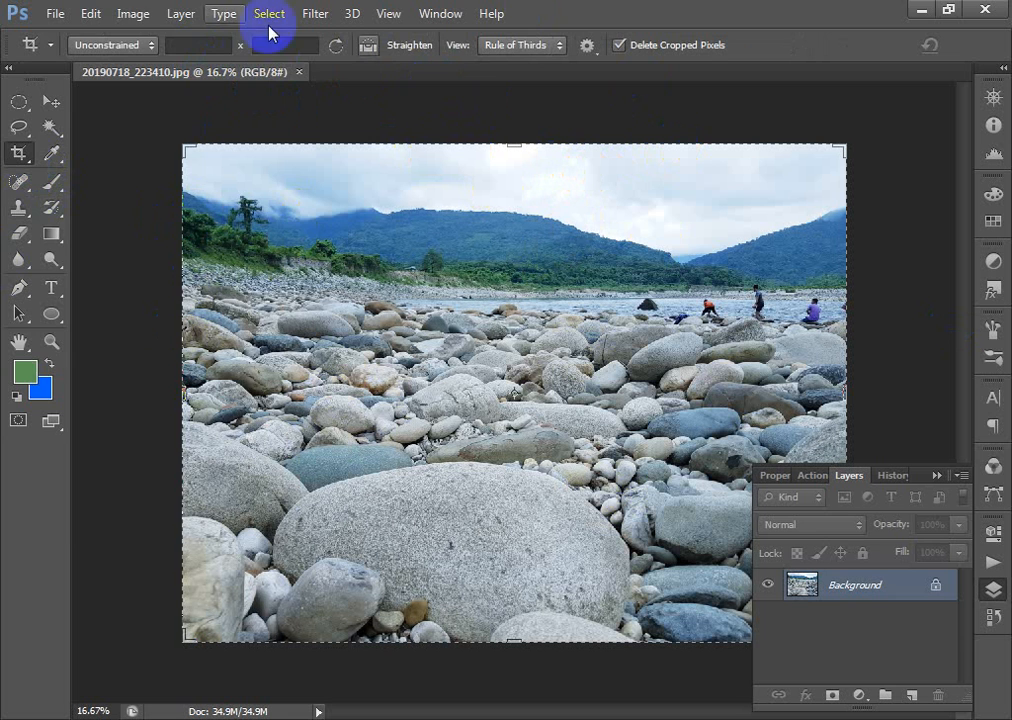
click(55, 14)
click(90, 40)
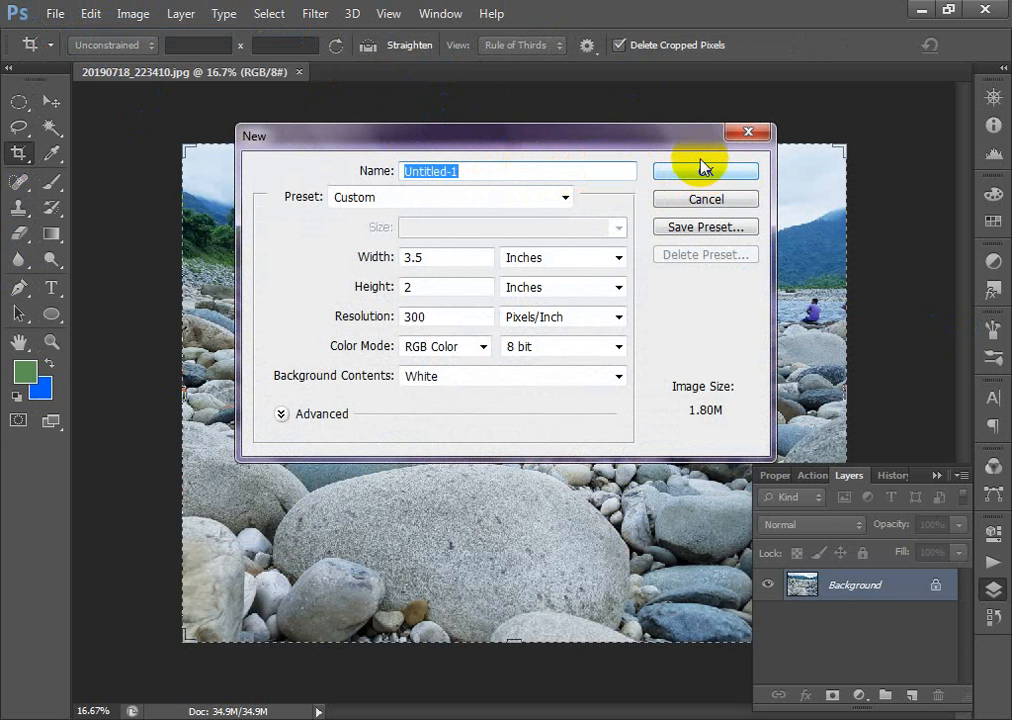
click(452, 256)
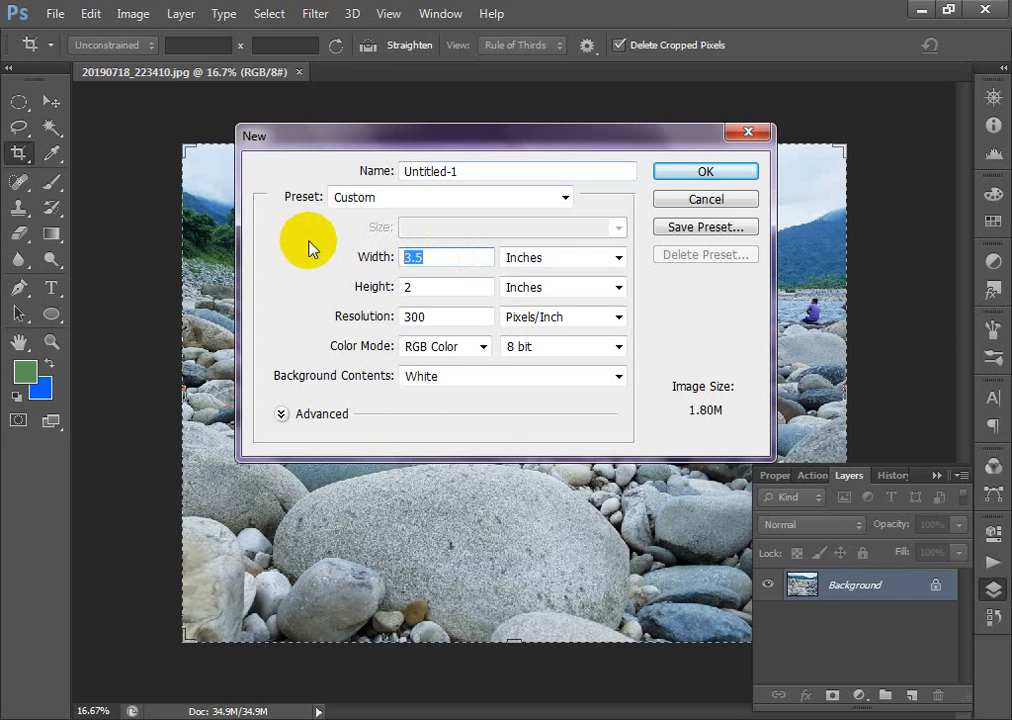
text(8)
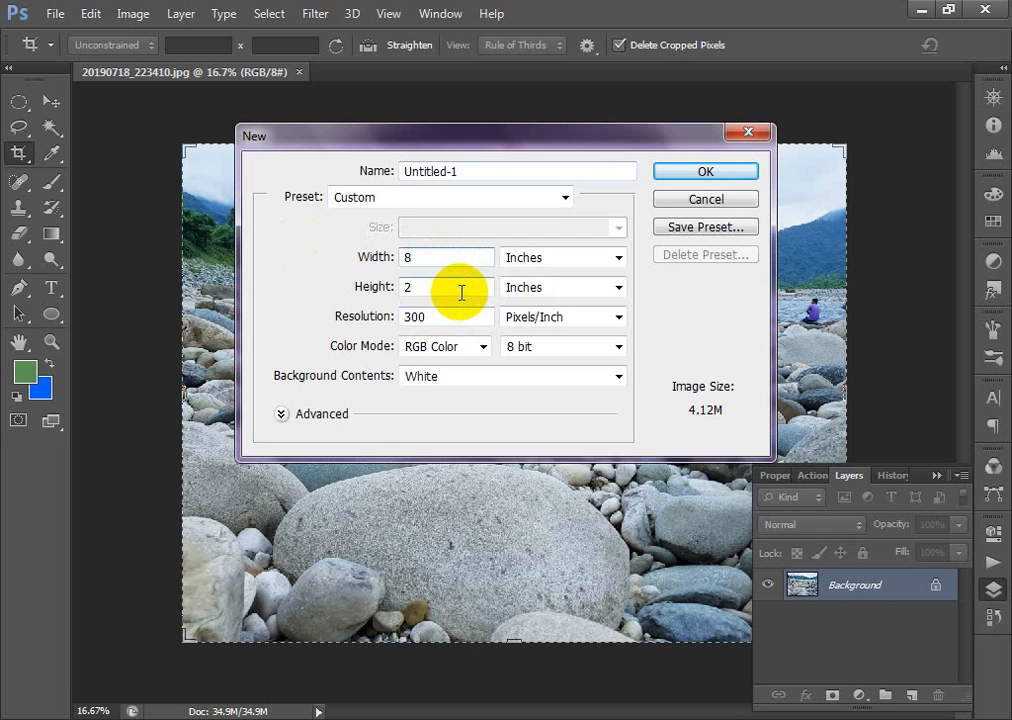
click(459, 289)
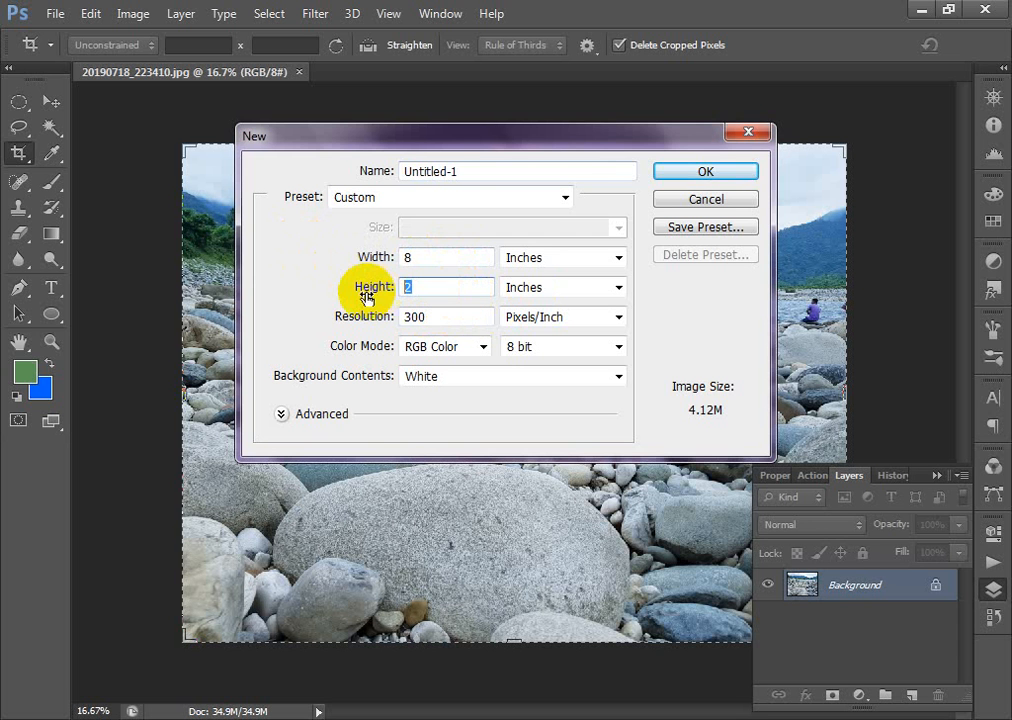
text(7)
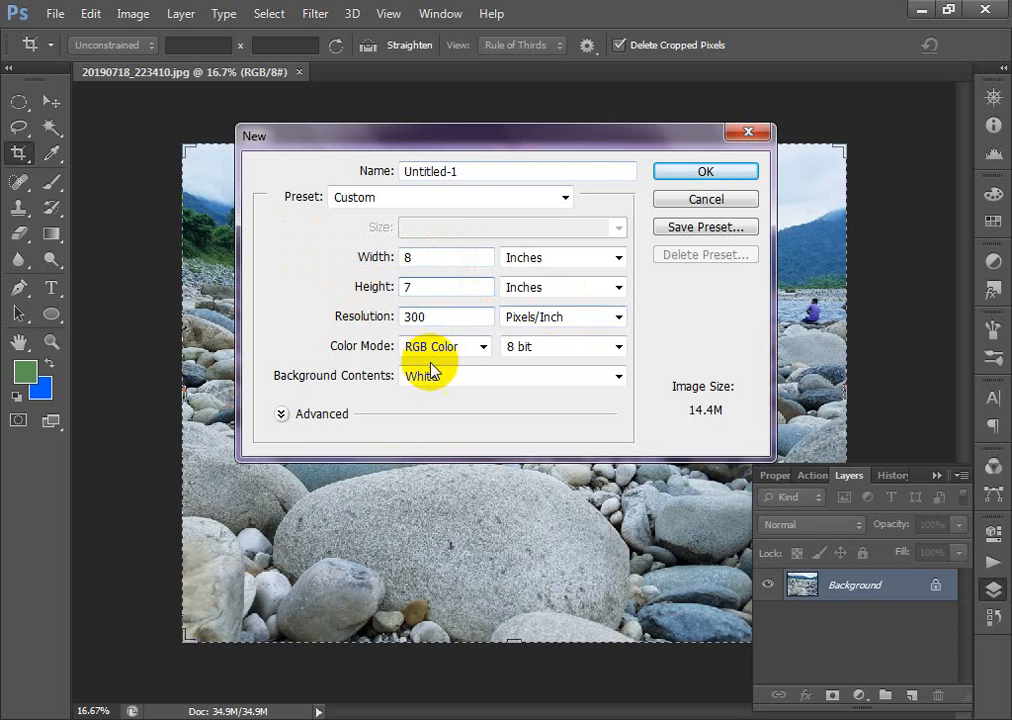
click(704, 174)
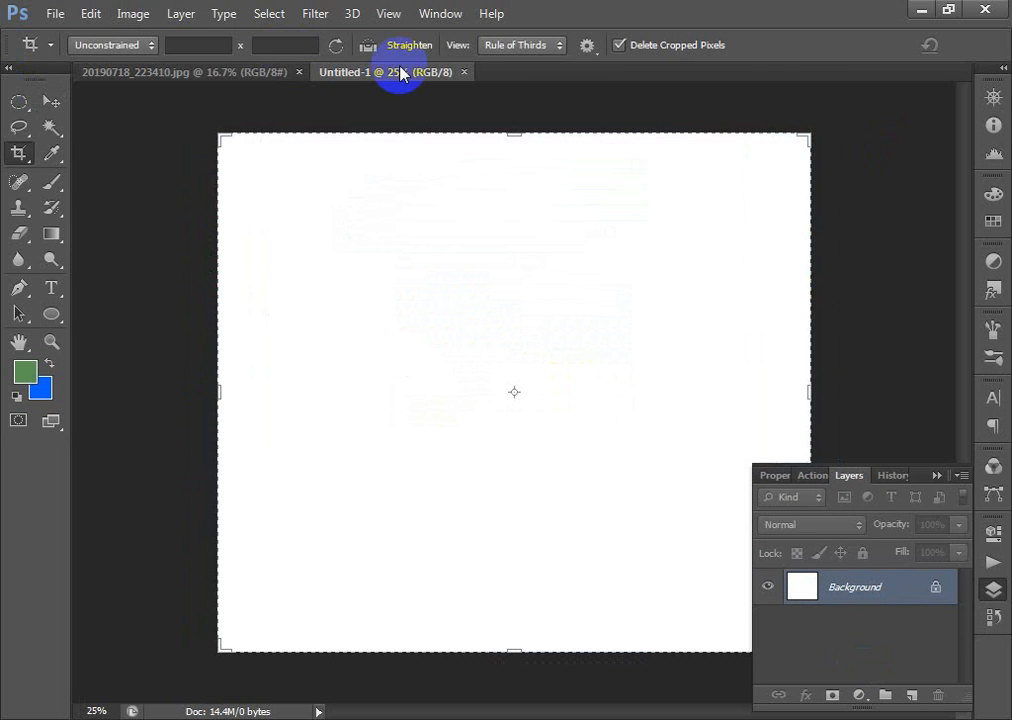
Copy the stone photo from 20190718_223410.jpg into the Untitled-1 document with the Move tool
click(242, 78)
click(51, 101)
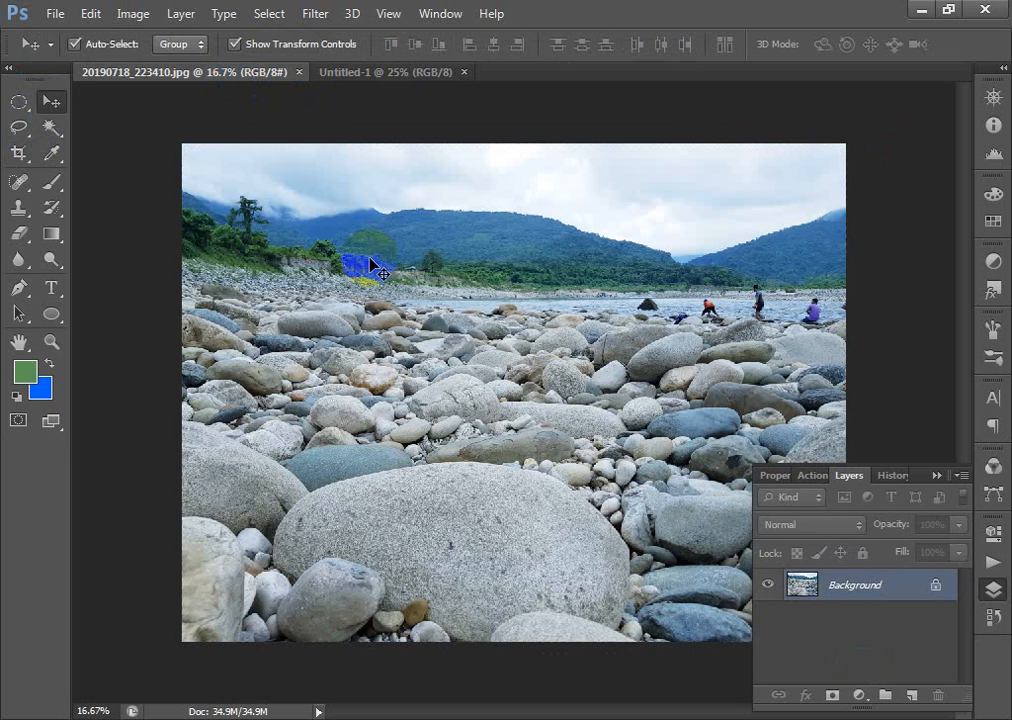
drag(355, 262, 412, 295)
Move the photo layer up, scale it to about 162.7% and reposition it so only the stones fill the canvas
key(ctrl+minus)
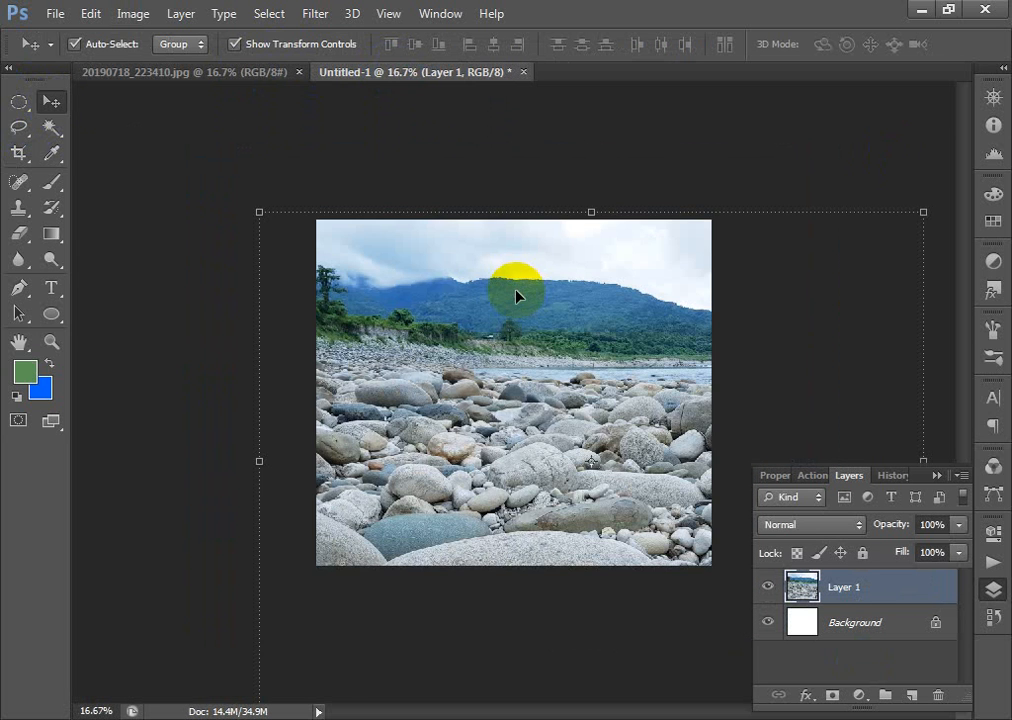
key(ctrl+minus)
drag(564, 449, 545, 310)
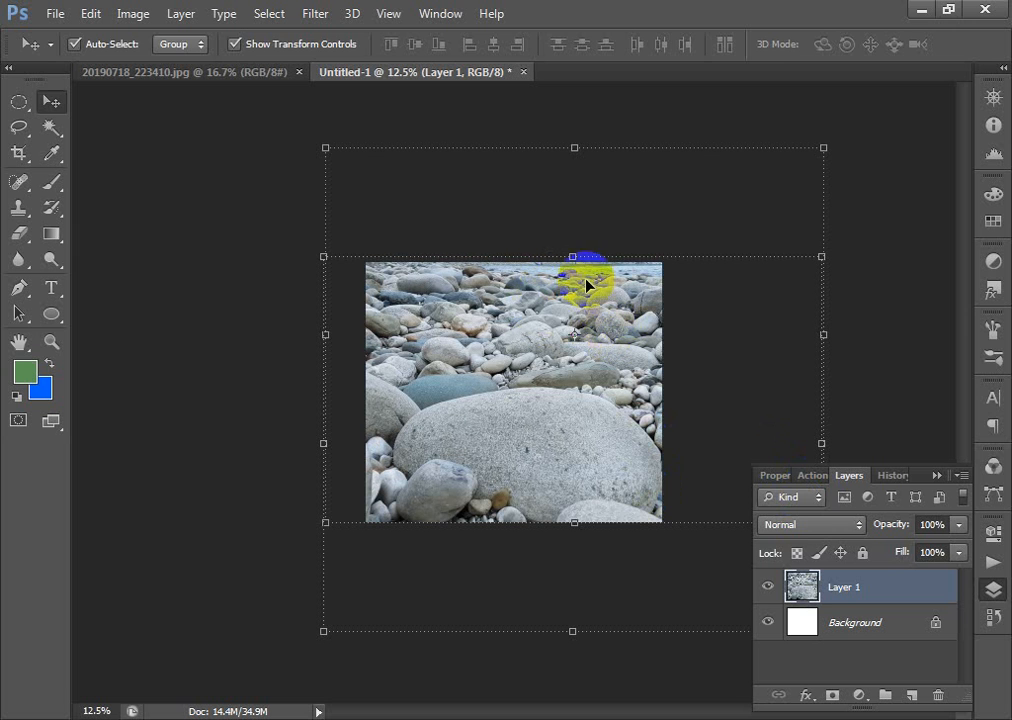
click(580, 334)
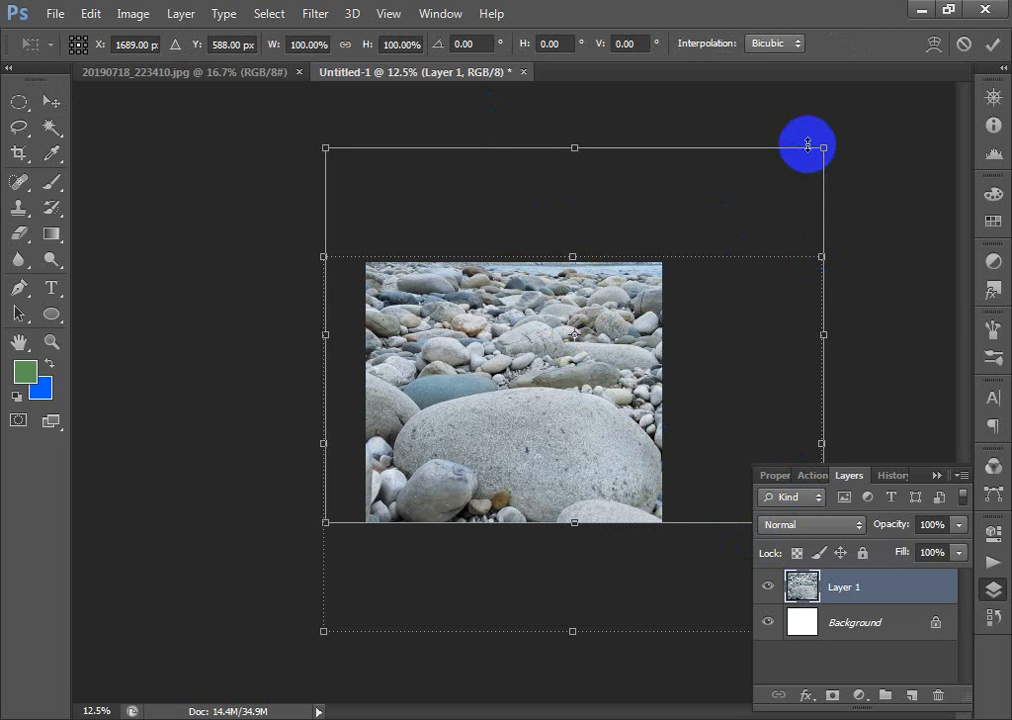
drag(820, 150, 978, 32)
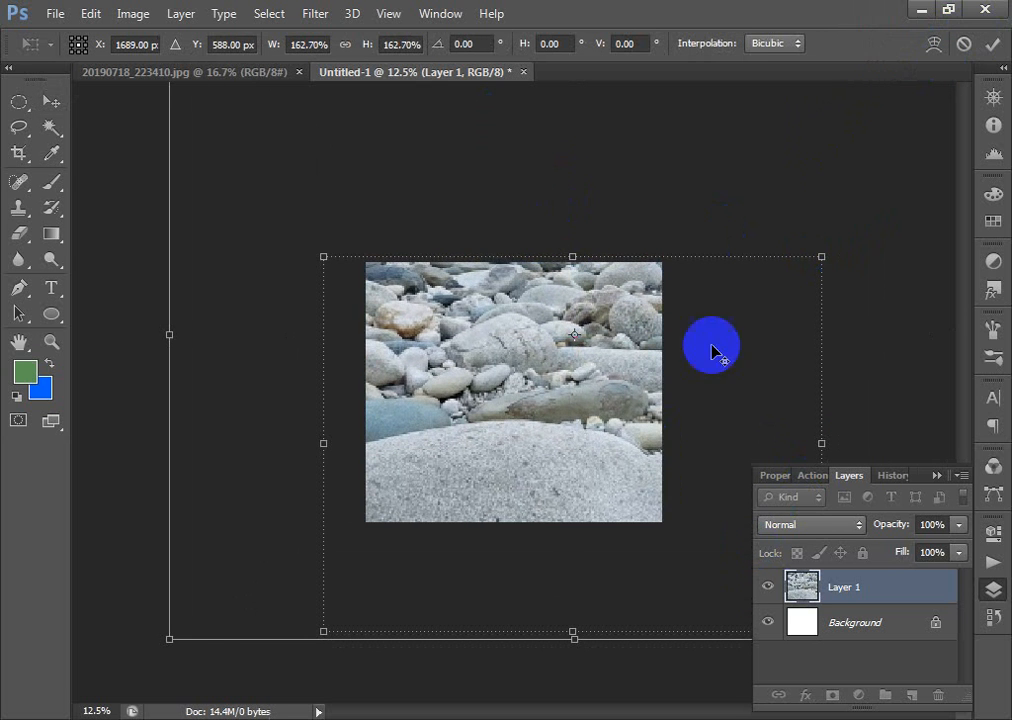
mouse_move(524, 464)
mouse_down()
mouse_move(513, 488)
mouse_move(523, 489)
mouse_up()
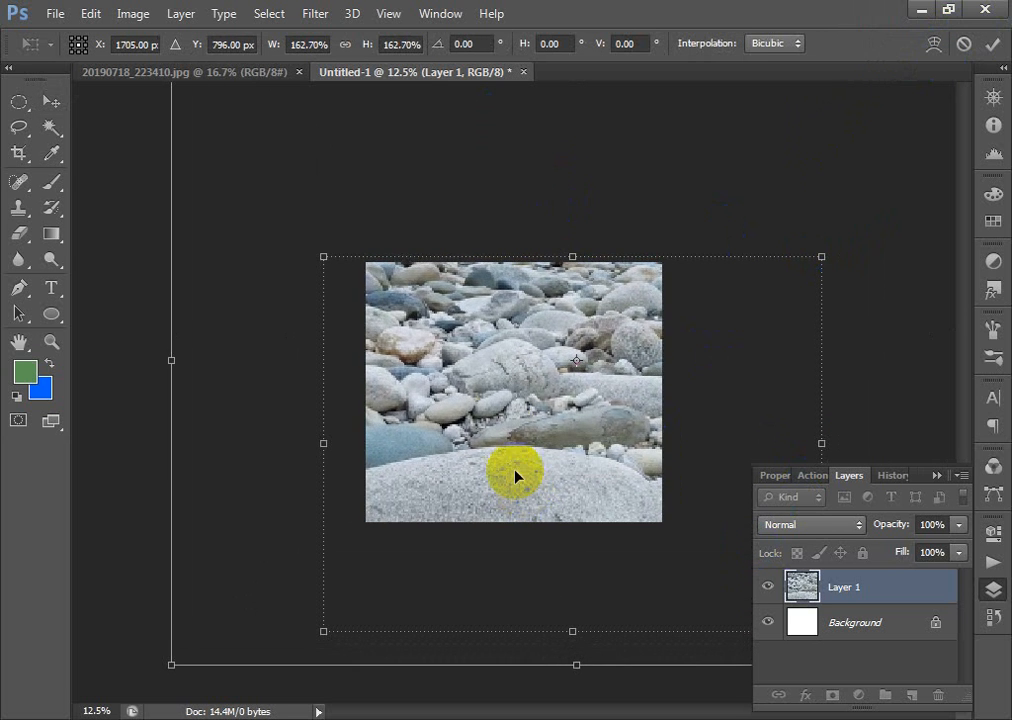
double_click(510, 418)
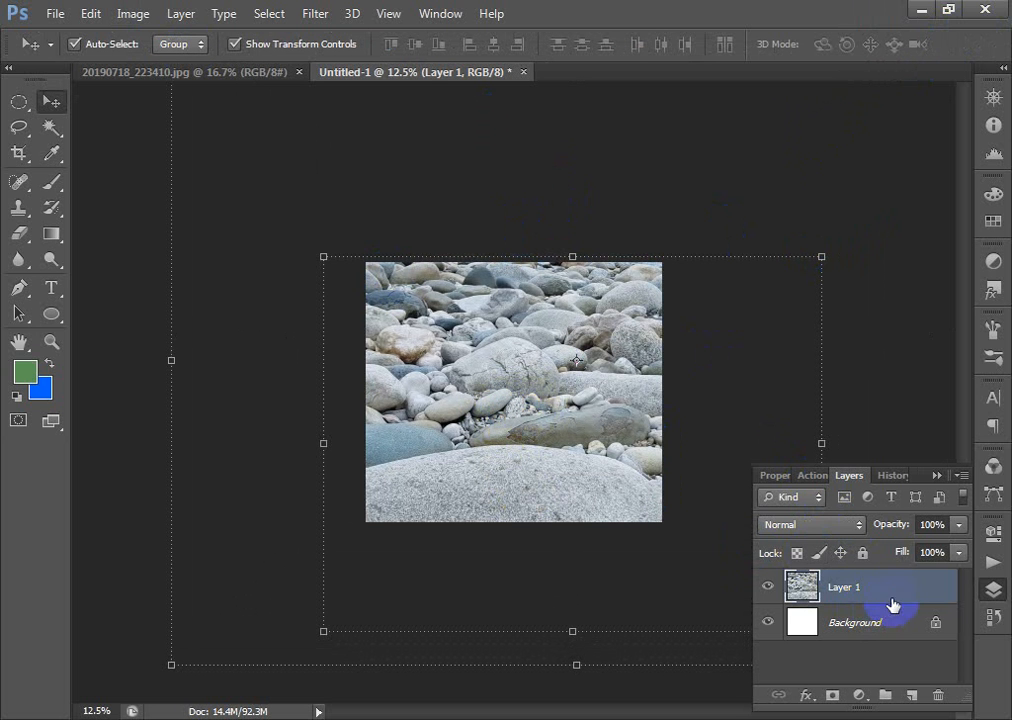
Lighten the stone photo layer with a Brightness/Contrast adjustment
click(133, 14)
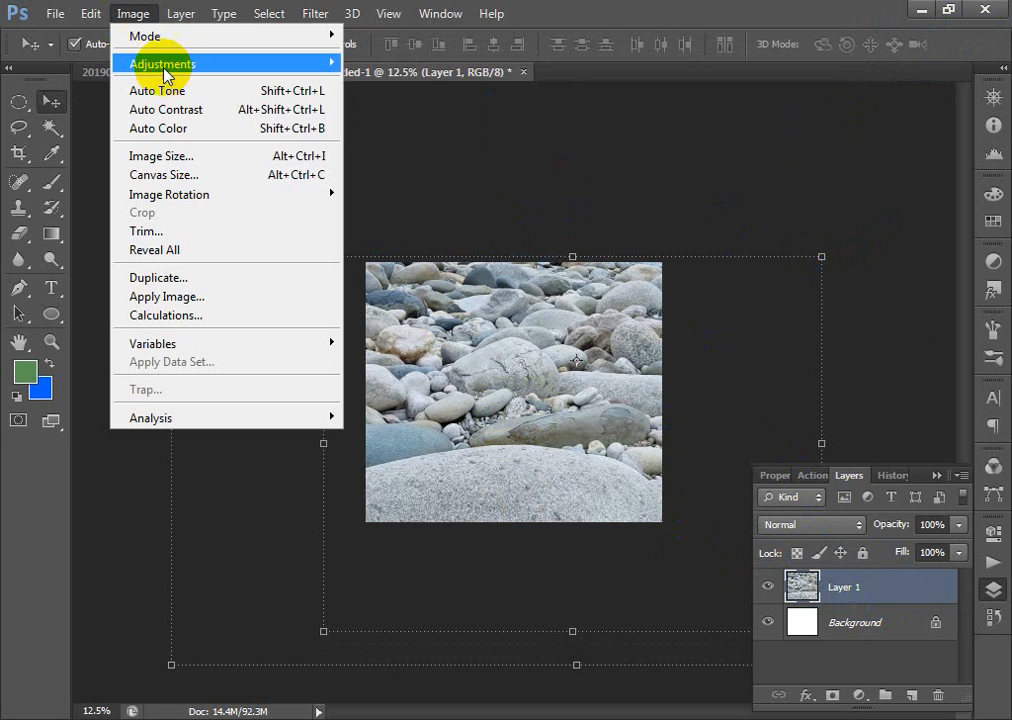
mouse_move(163, 64)
click(445, 63)
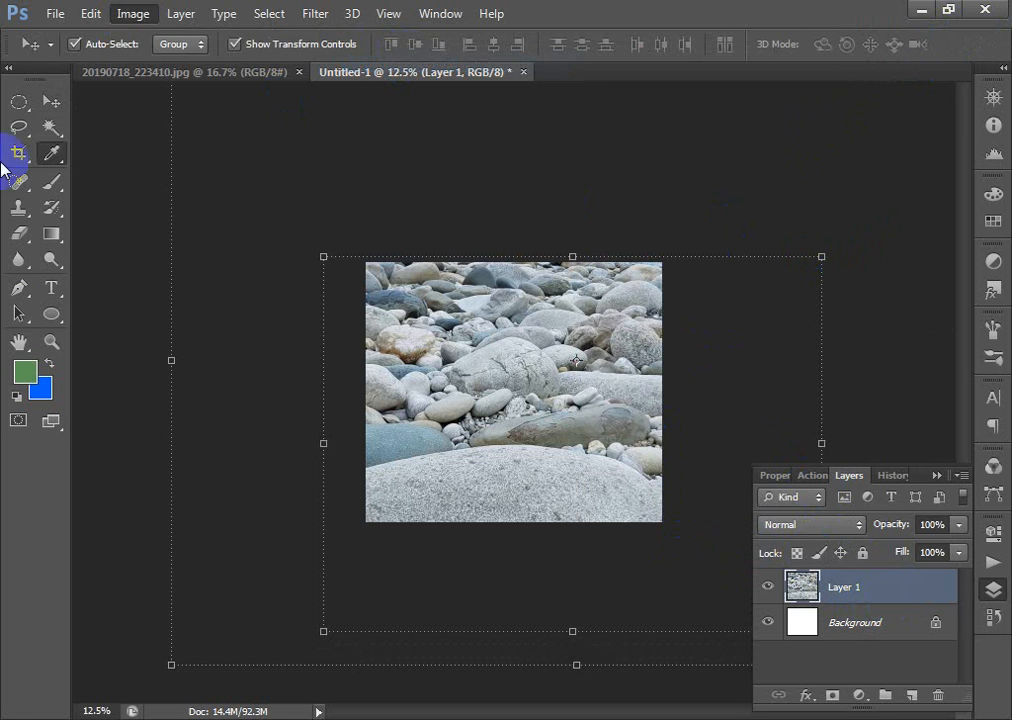
drag(845, 337, 881, 346)
click(976, 271)
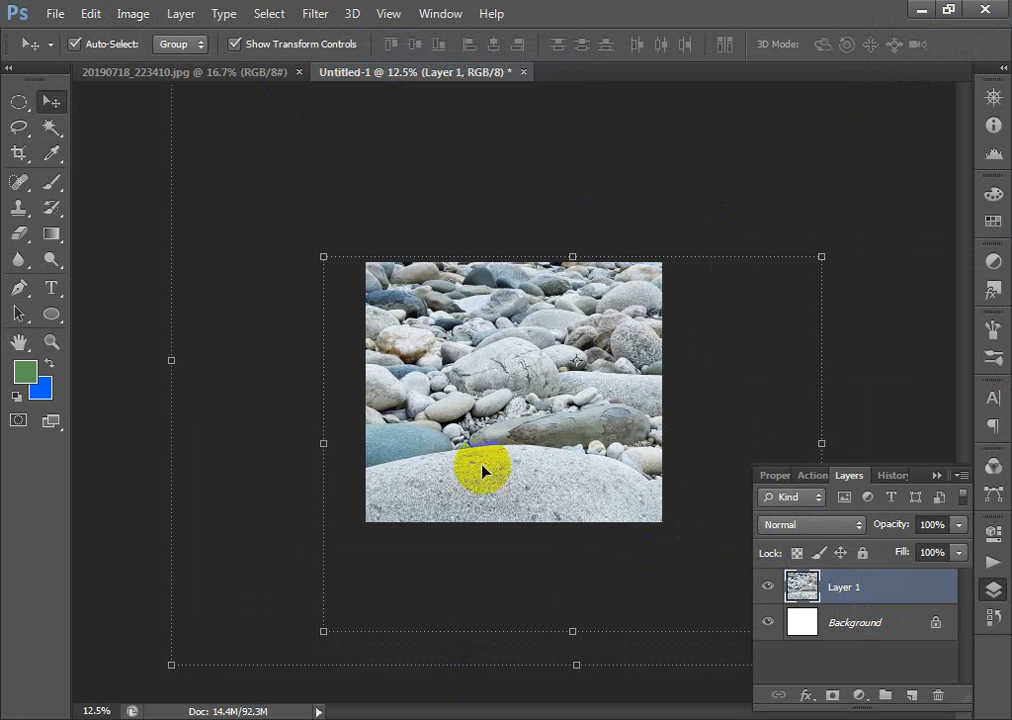
click(314, 242)
Try a rectangle shape 2.25 in wide and 3 in high over the stone photo, and undo it
key(ctrl+0)
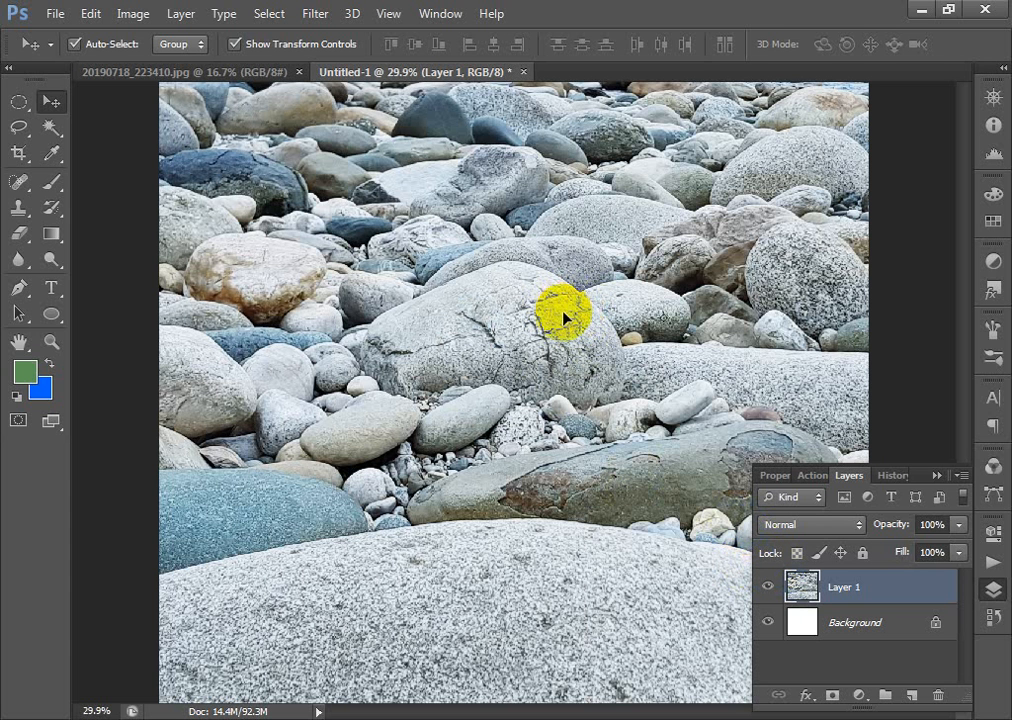
click(55, 318)
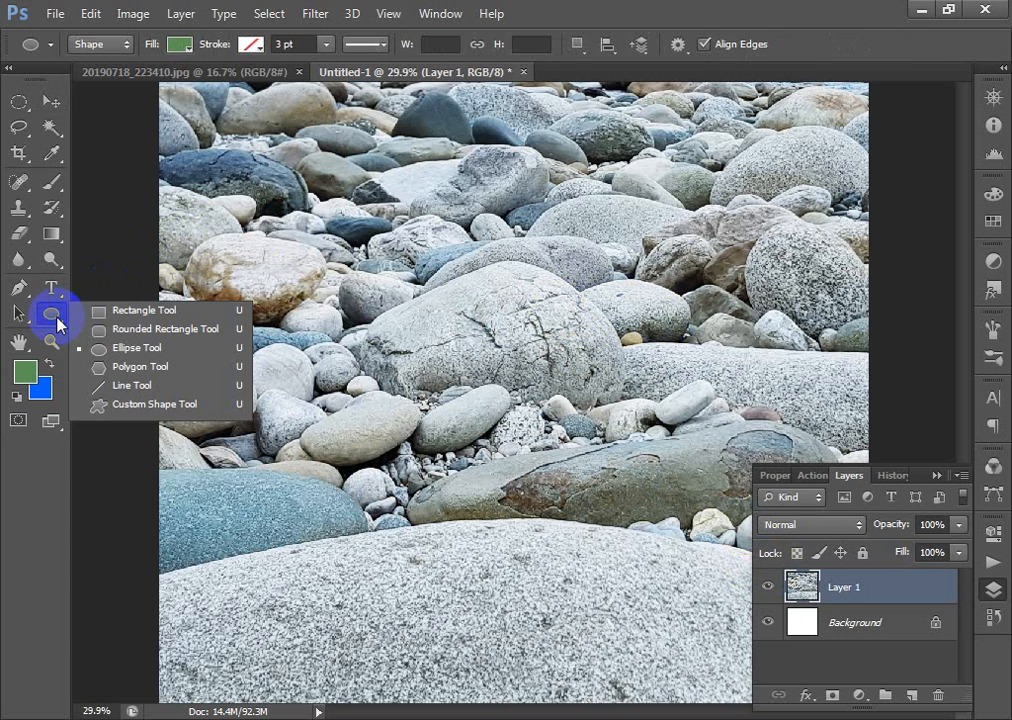
click(157, 314)
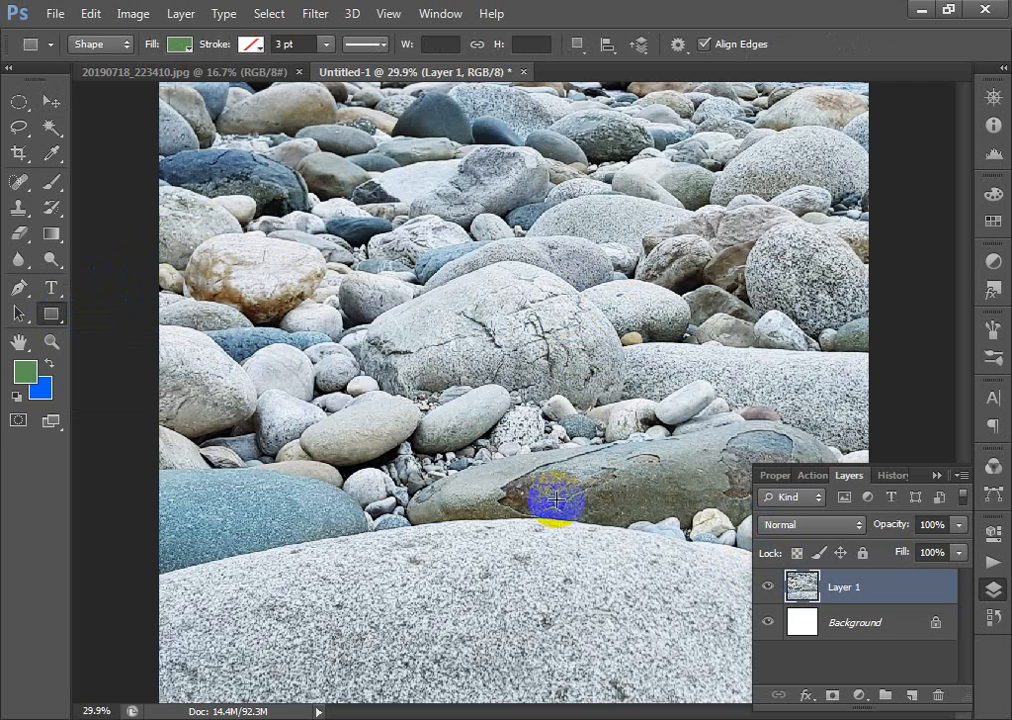
click(323, 357)
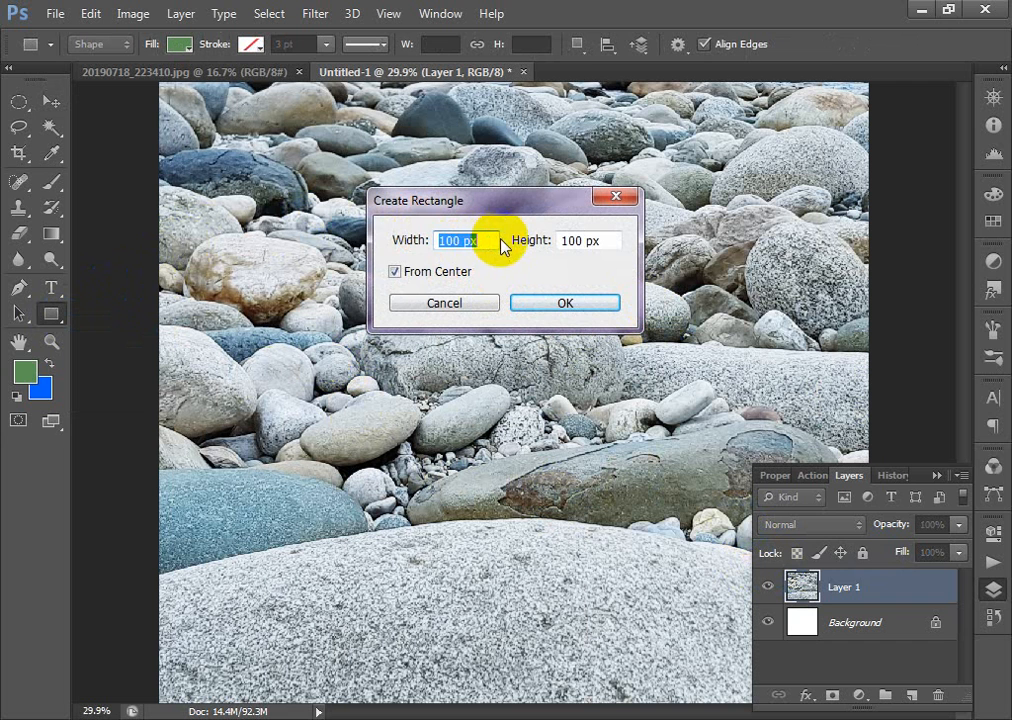
drag(497, 241, 431, 242)
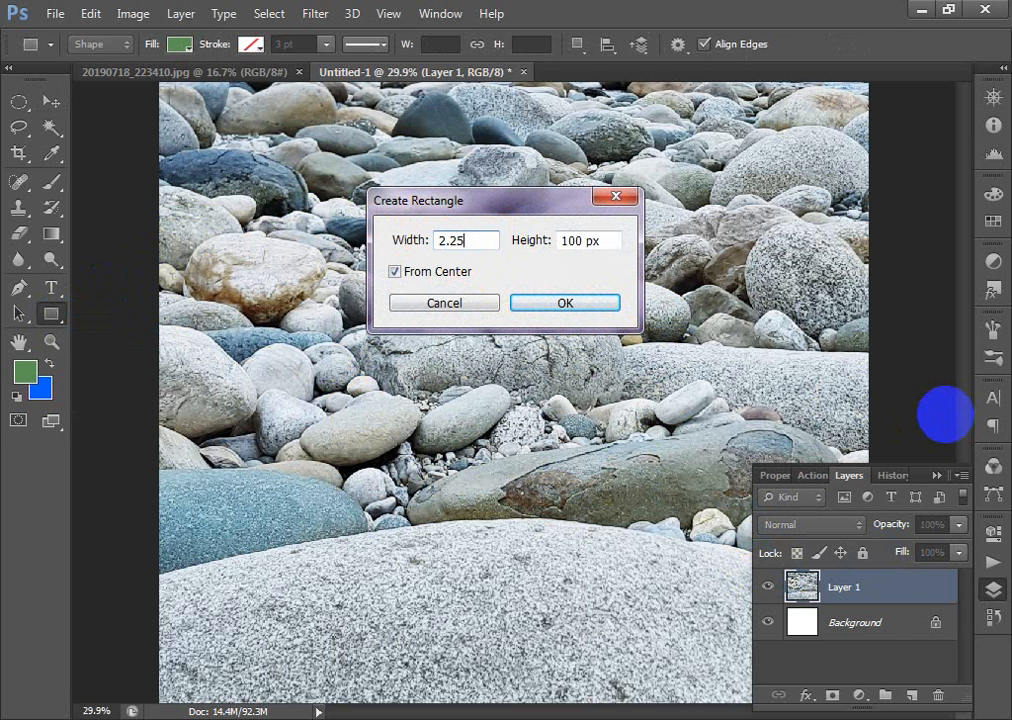
drag(605, 241, 567, 245)
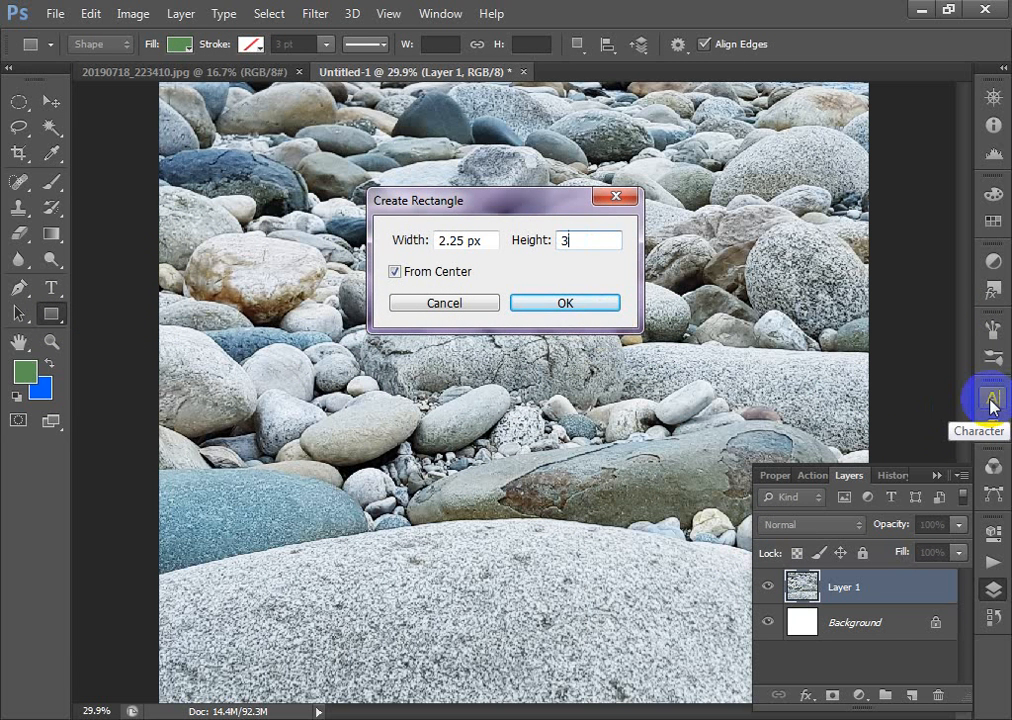
text(3)
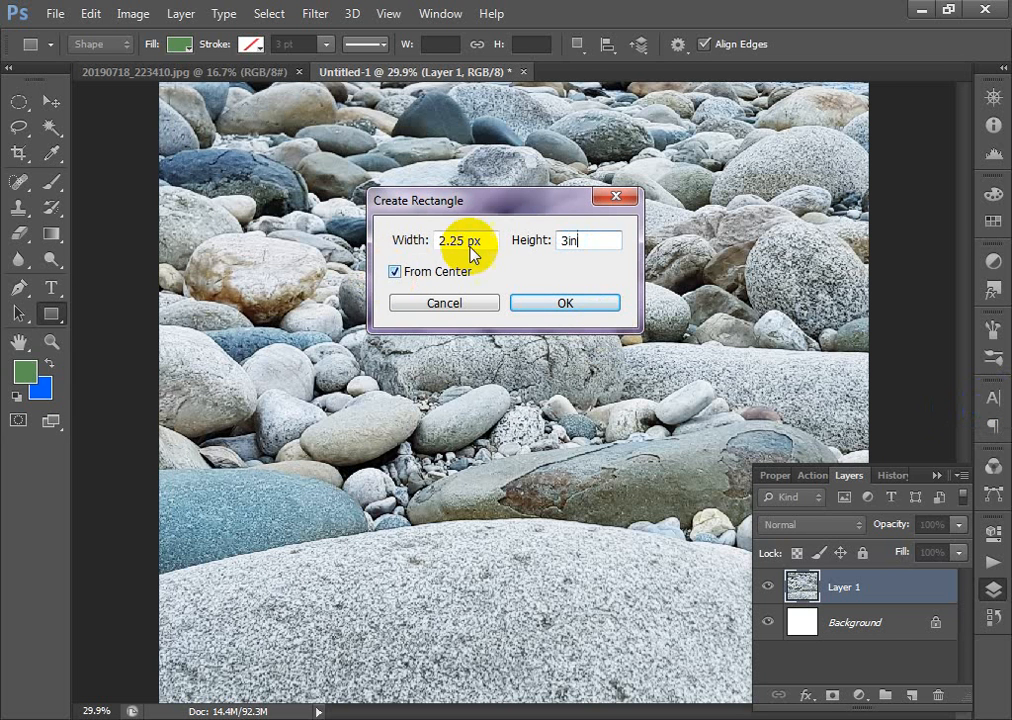
key(BackSpace)
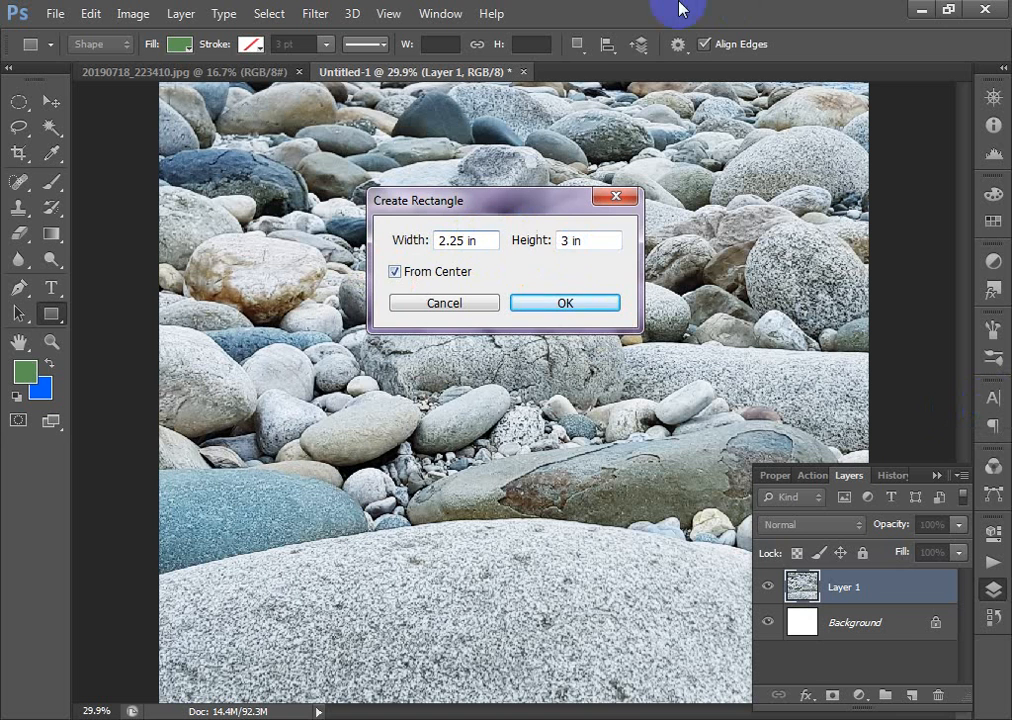
click(572, 300)
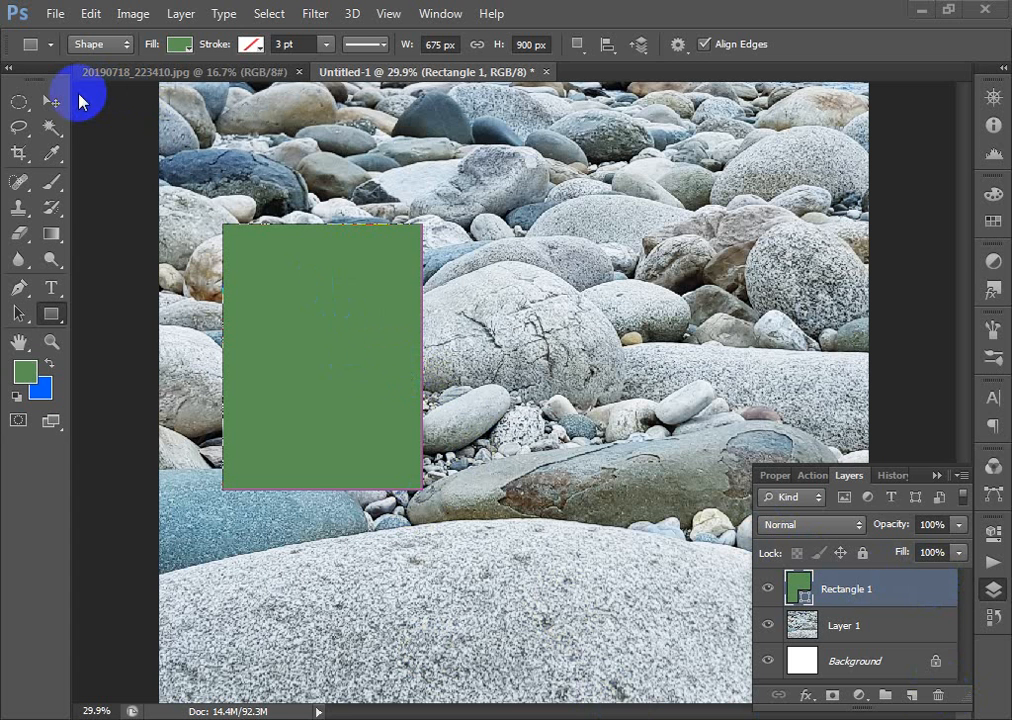
key(ctrl+z)
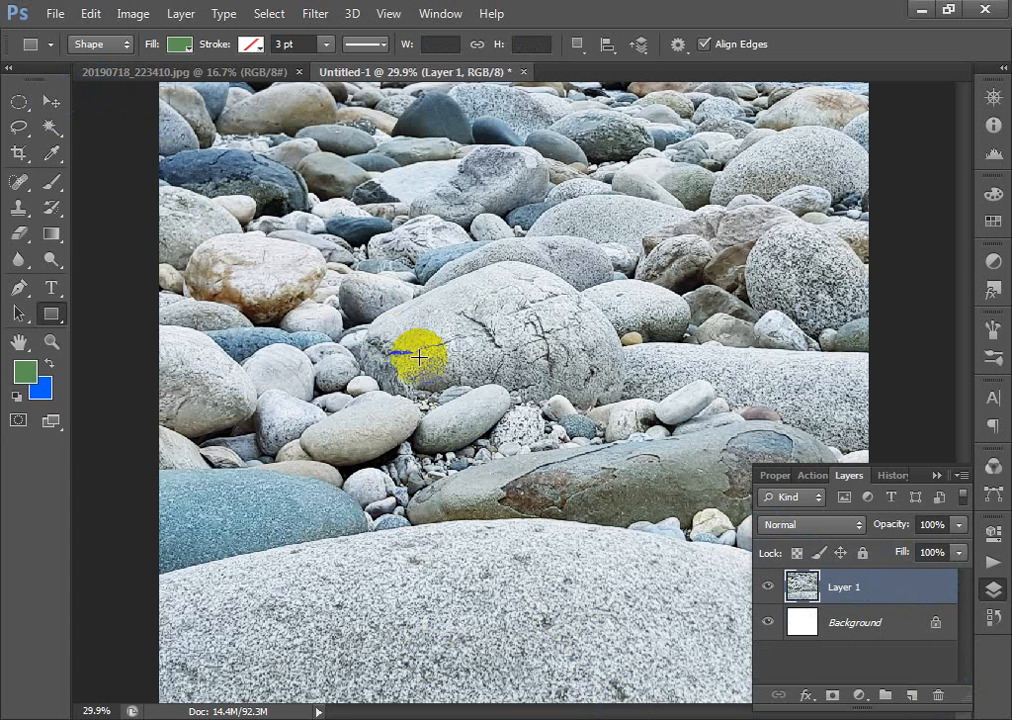
Try a rectangle shape with a width of 2 in and a height of 3.5 without inch units, and undo it
click(316, 244)
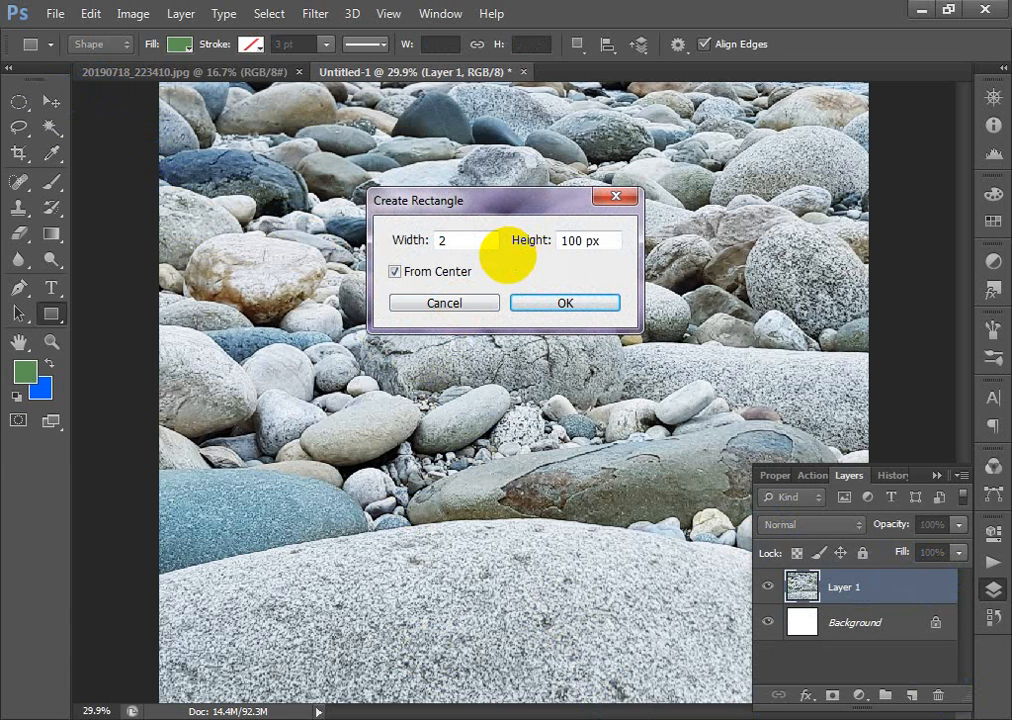
text(2in)
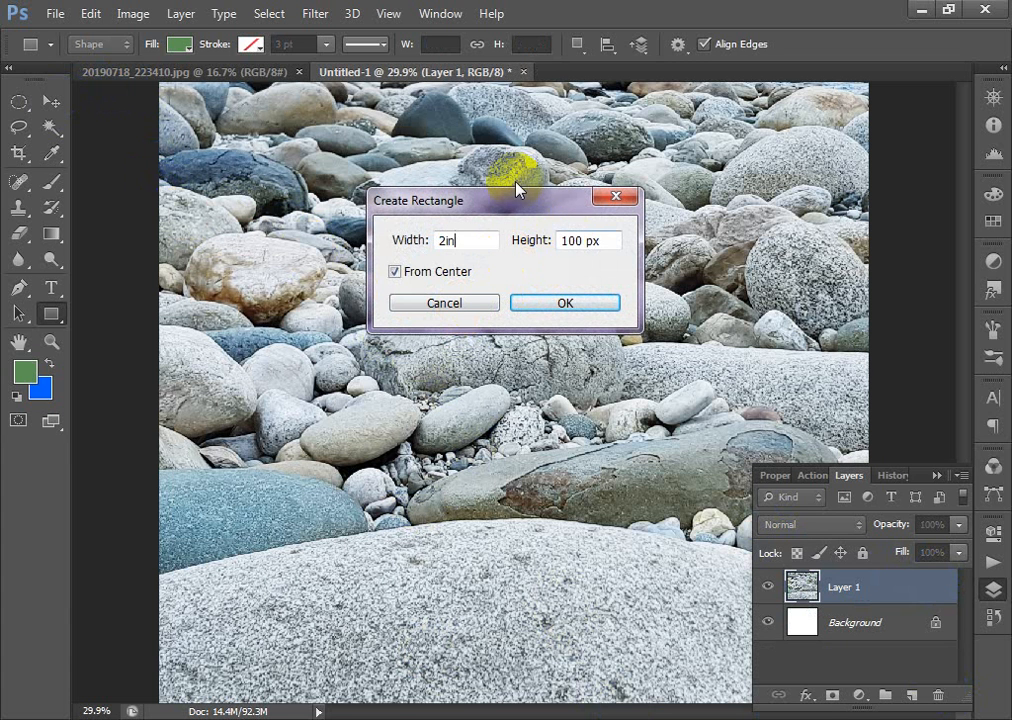
drag(598, 237, 553, 237)
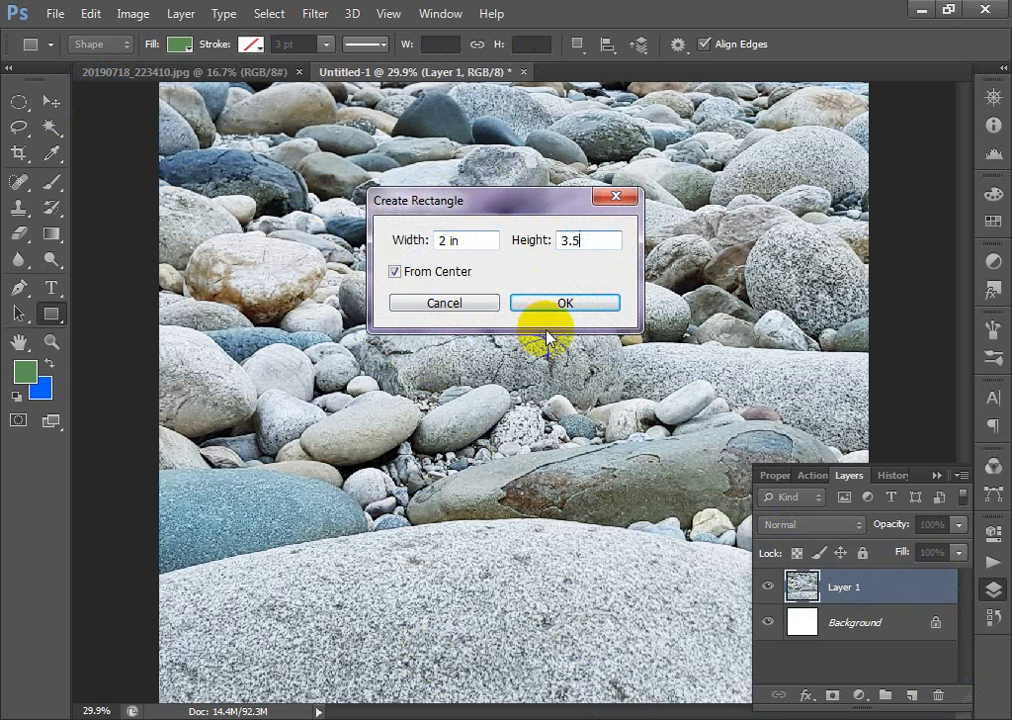
click(565, 301)
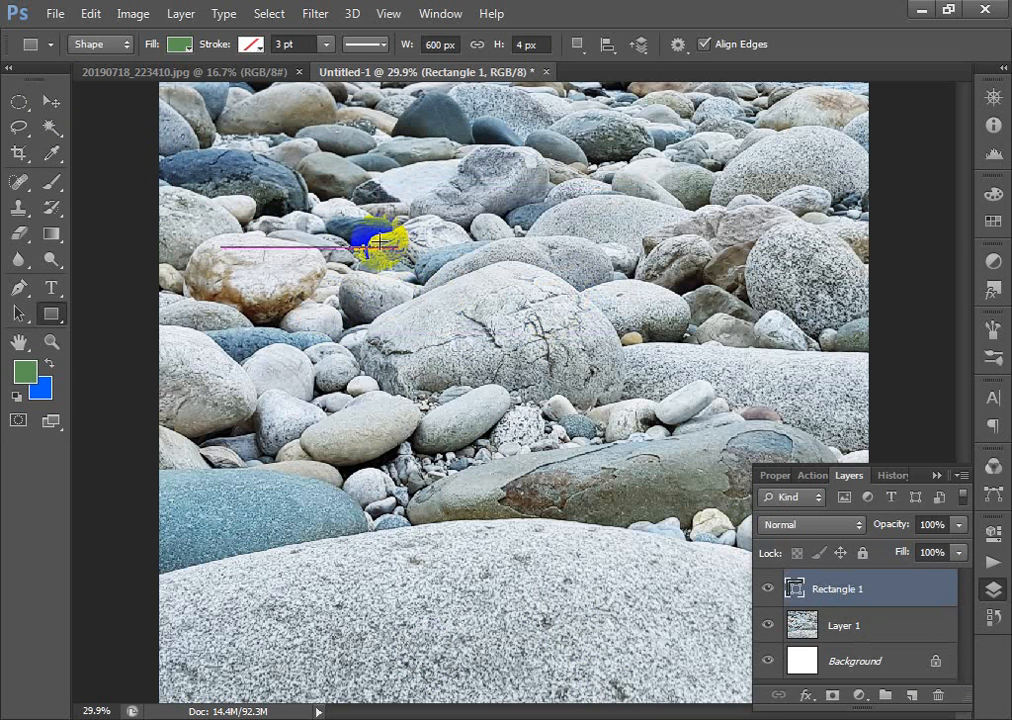
key(ctrl+z)
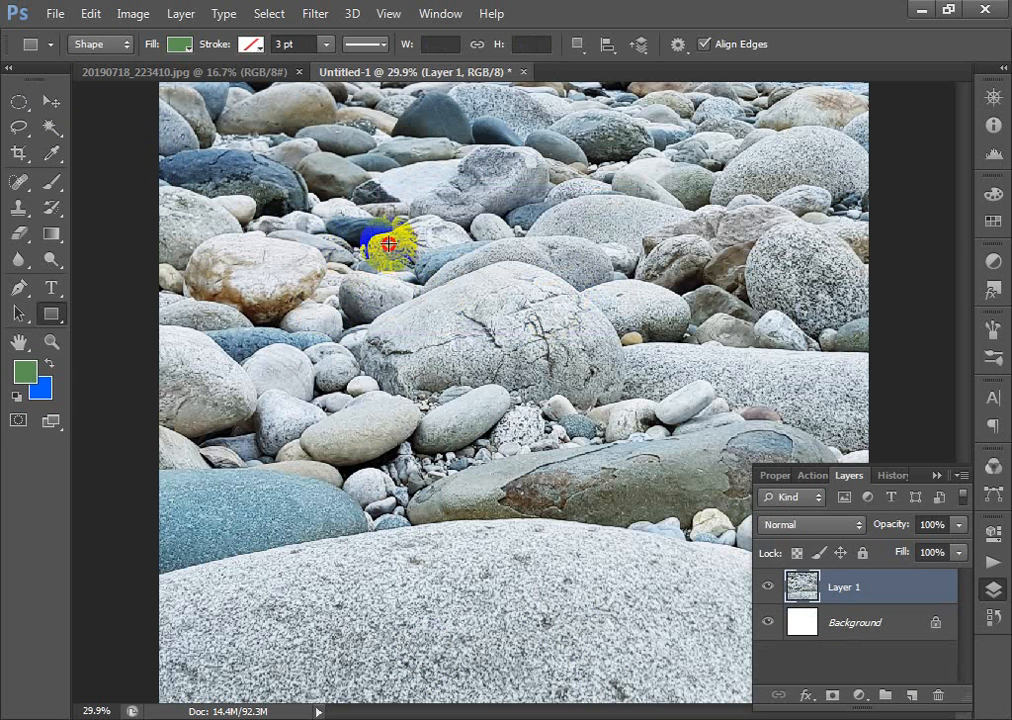
Create a rectangle shape 2 in wide and 3.5 in high for the card over the stone photo
click(388, 243)
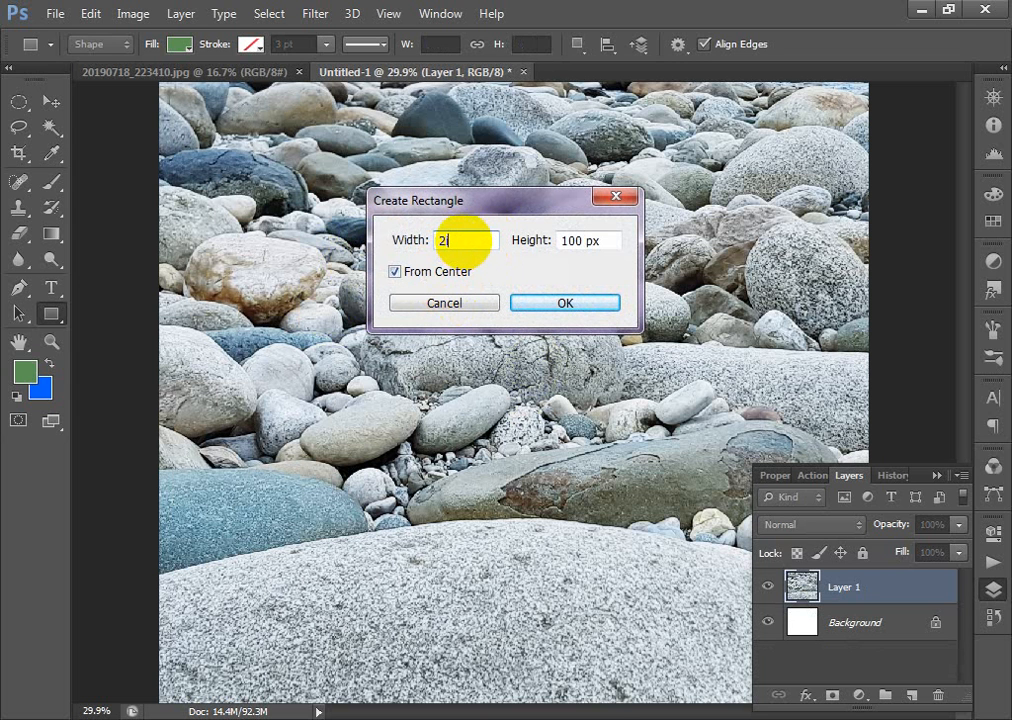
text(2 in)
key(Tab)
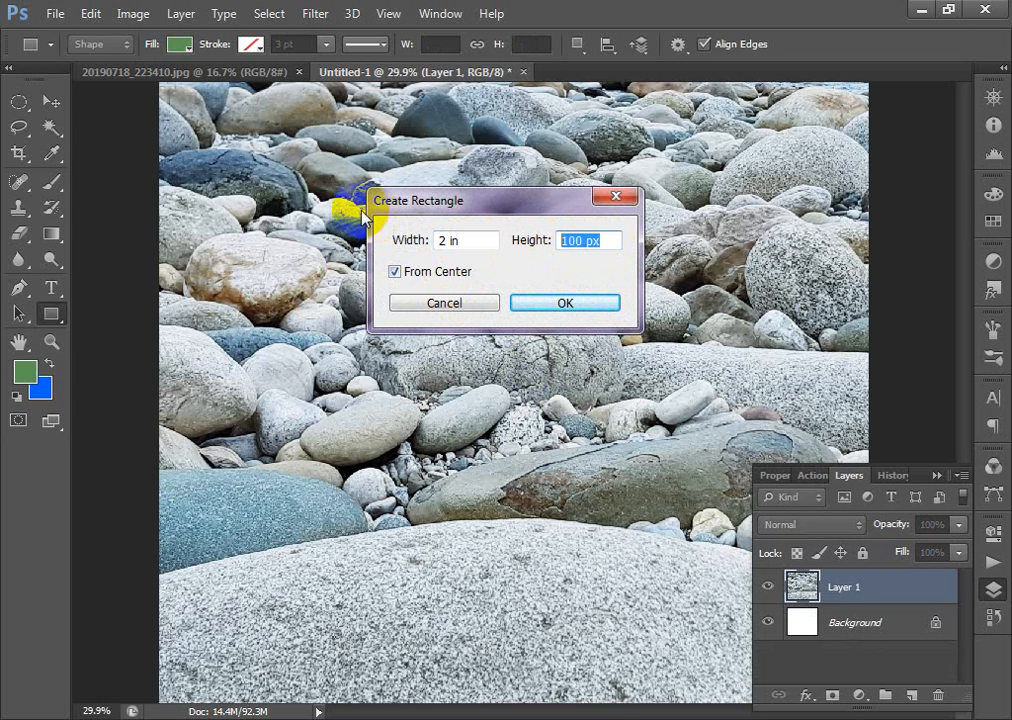
text(3.5)
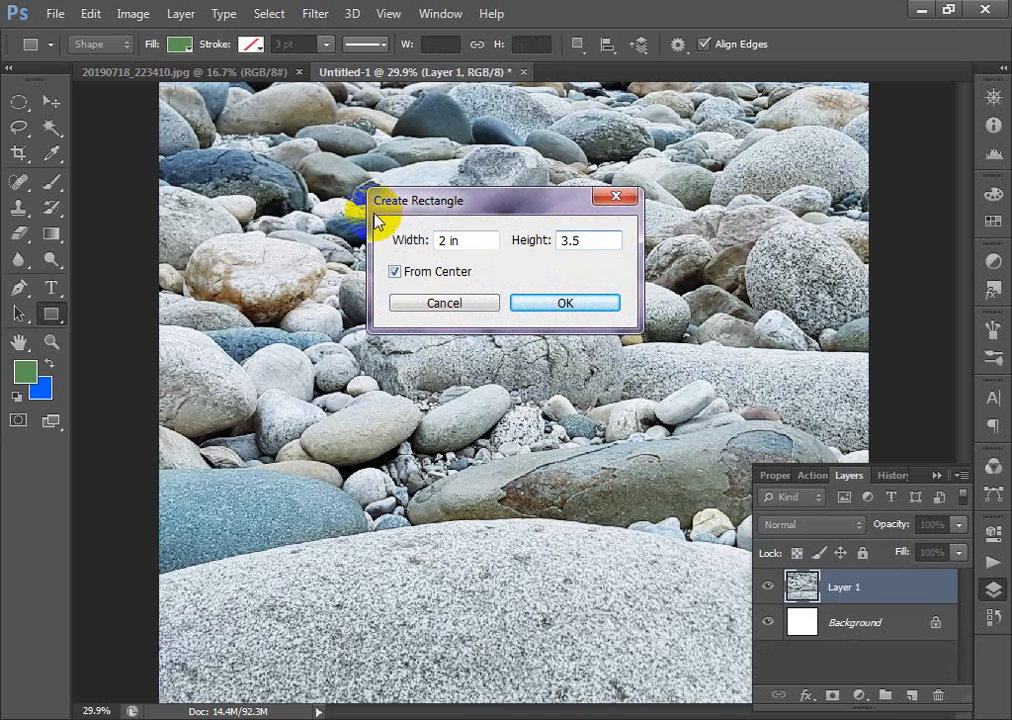
text(in)
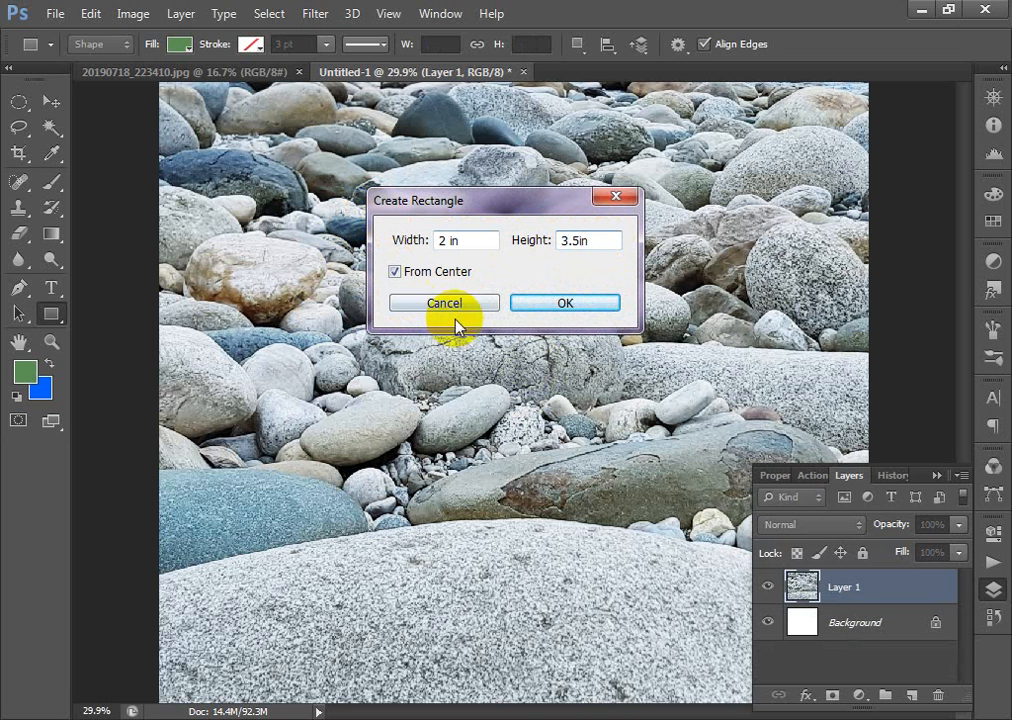
click(556, 305)
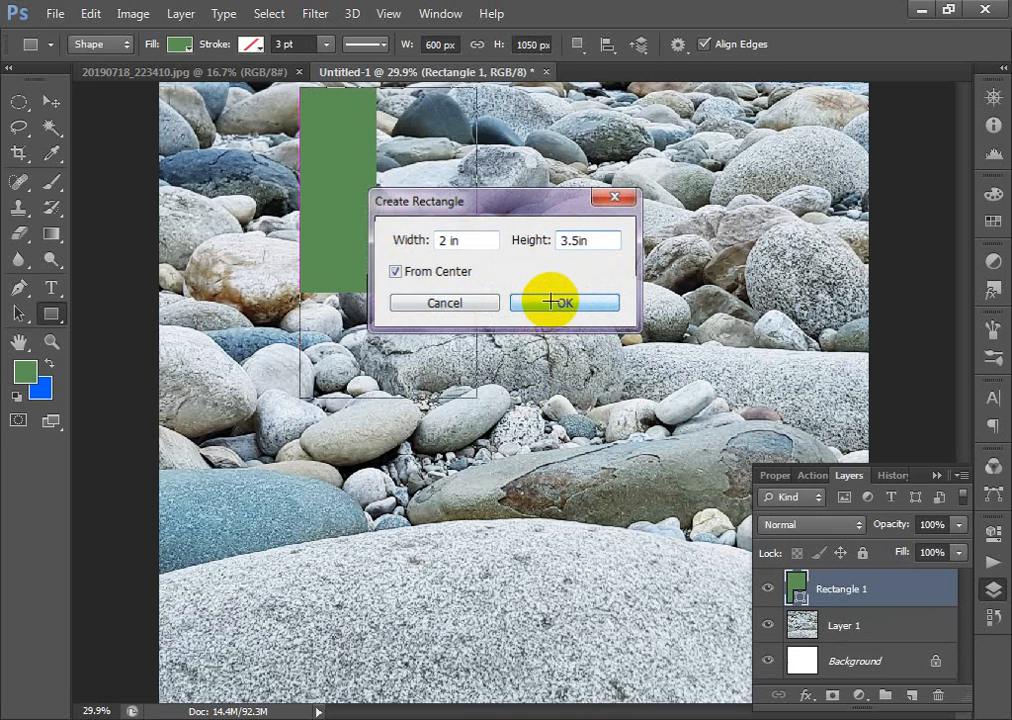
Move the green card rectangle down over the stones and rotate it about 26.5° clockwise
click(52, 102)
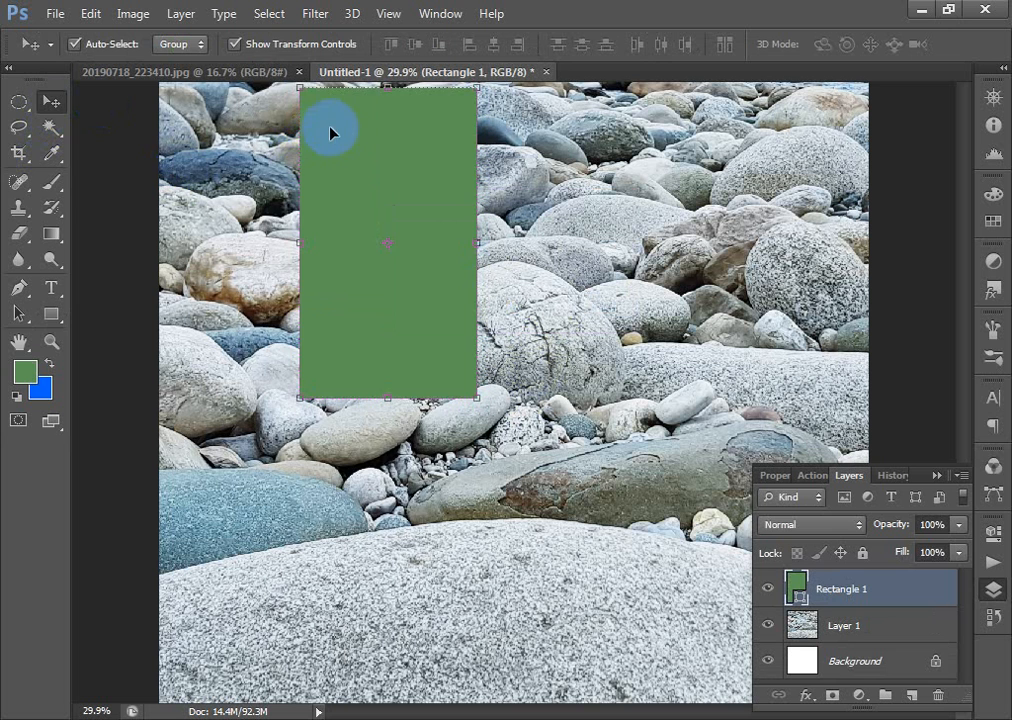
drag(360, 142, 330, 288)
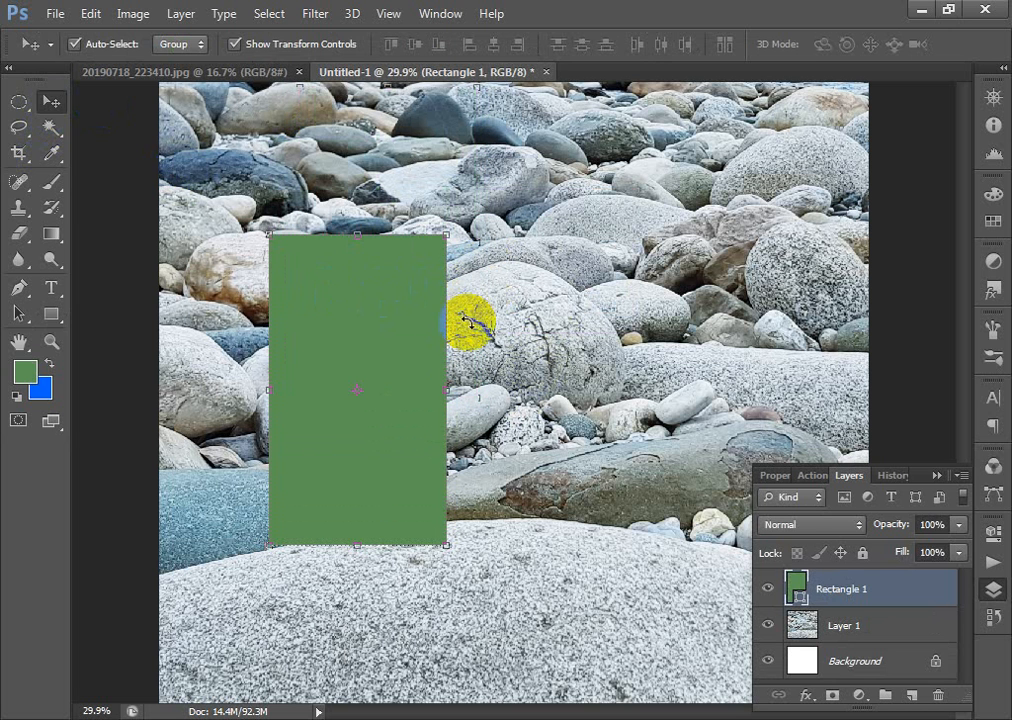
key(ctrl+t)
drag(463, 343, 488, 402)
drag(368, 366, 409, 361)
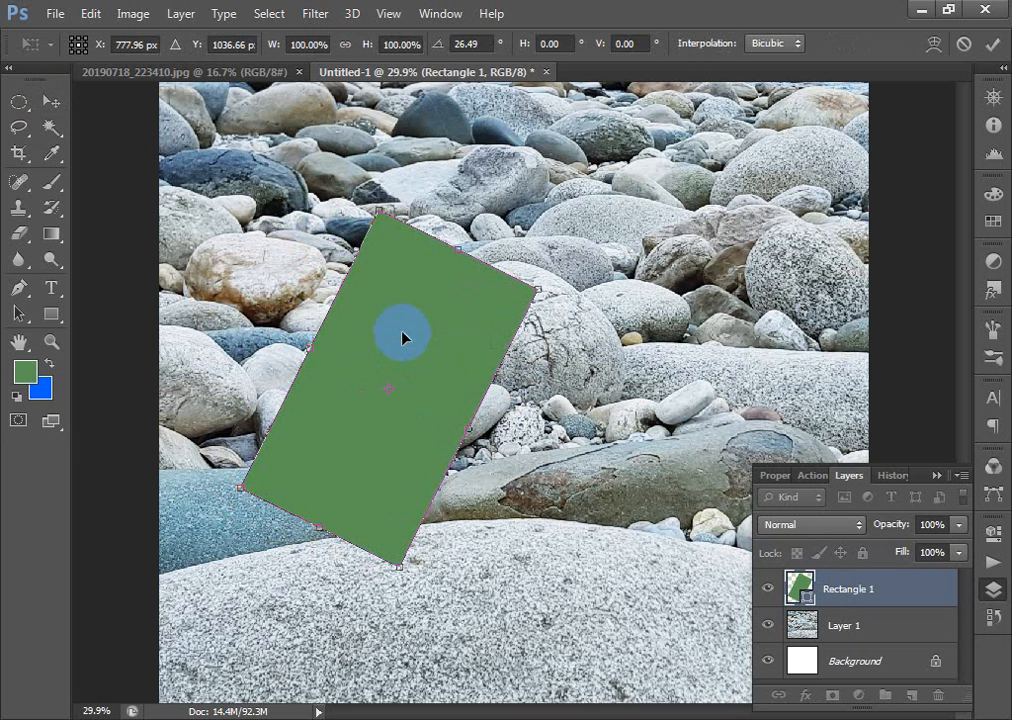
double_click(402, 337)
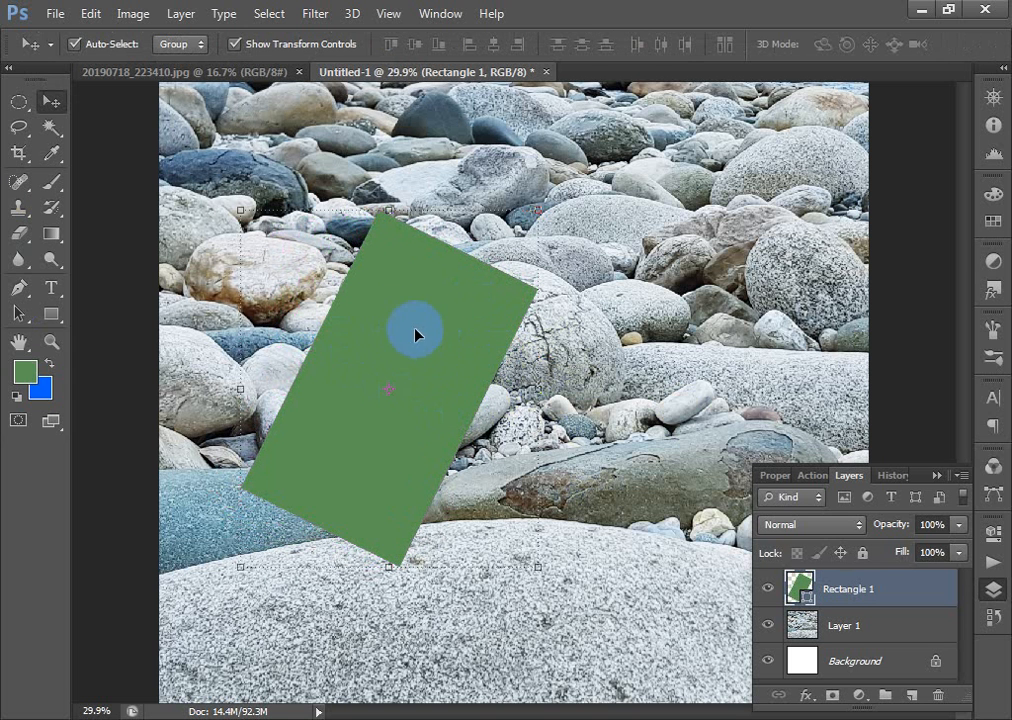
Duplicate the tilted card rectangle and shift the copy right until a gap separates the two cards
drag(378, 326, 543, 334)
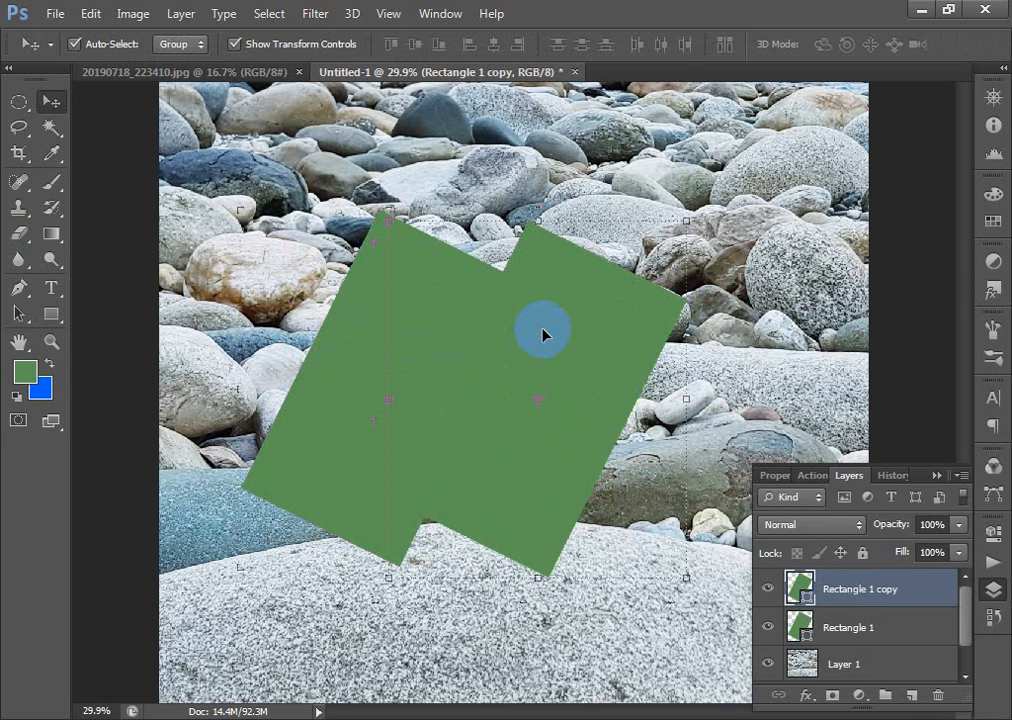
key(shift+Right)
key(shift+Right)
key(shift+Right)
key(shift+Right)
key(shift+Right)
key(shift+Right)
key(shift+Right)
key(shift+Right)
key(shift+Right)
key(shift+Right)
key(shift+Right)
key(shift+Right)
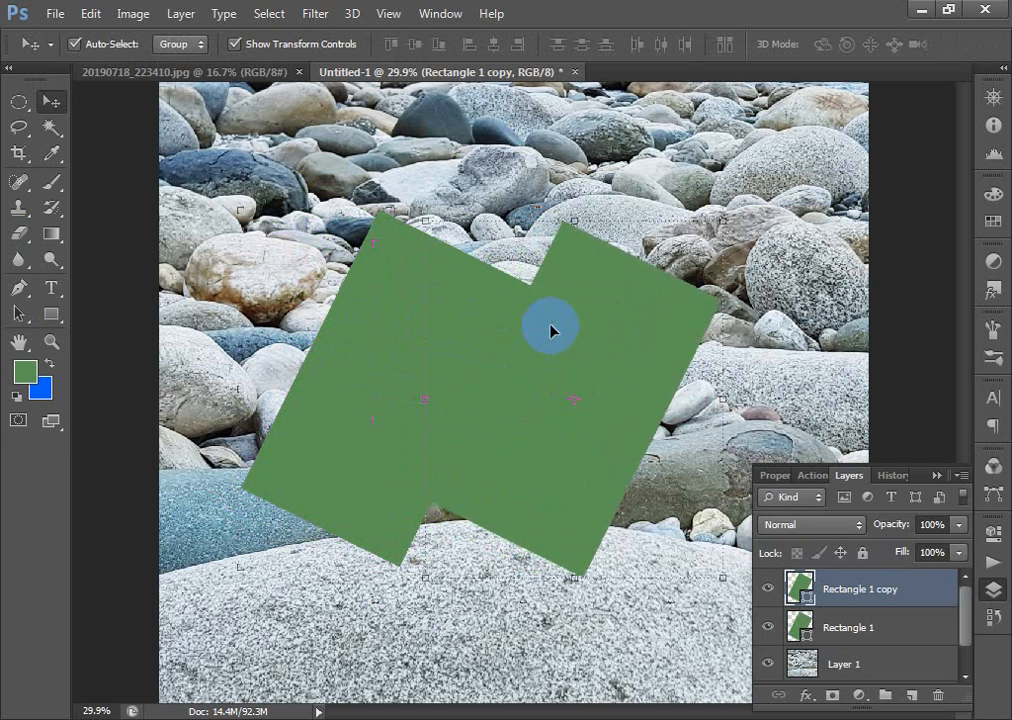
key(shift+Right)
key(shift+Right)
key(shift+Right)
key(shift+Right)
key(shift+Right)
key(shift+Right)
key(shift+Right)
key(shift+Right)
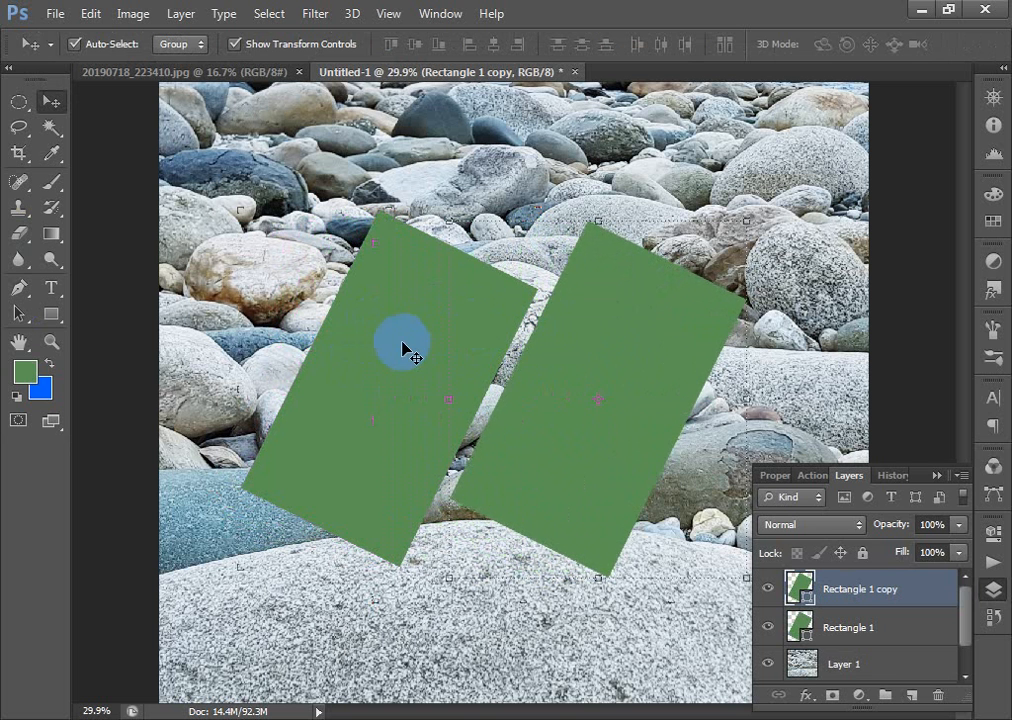
Shift the original card rectangle right so it lies partly beneath the copy
click(366, 368)
key(shift+Right)
key(shift+Right)
key(shift+Right)
key(shift+Right)
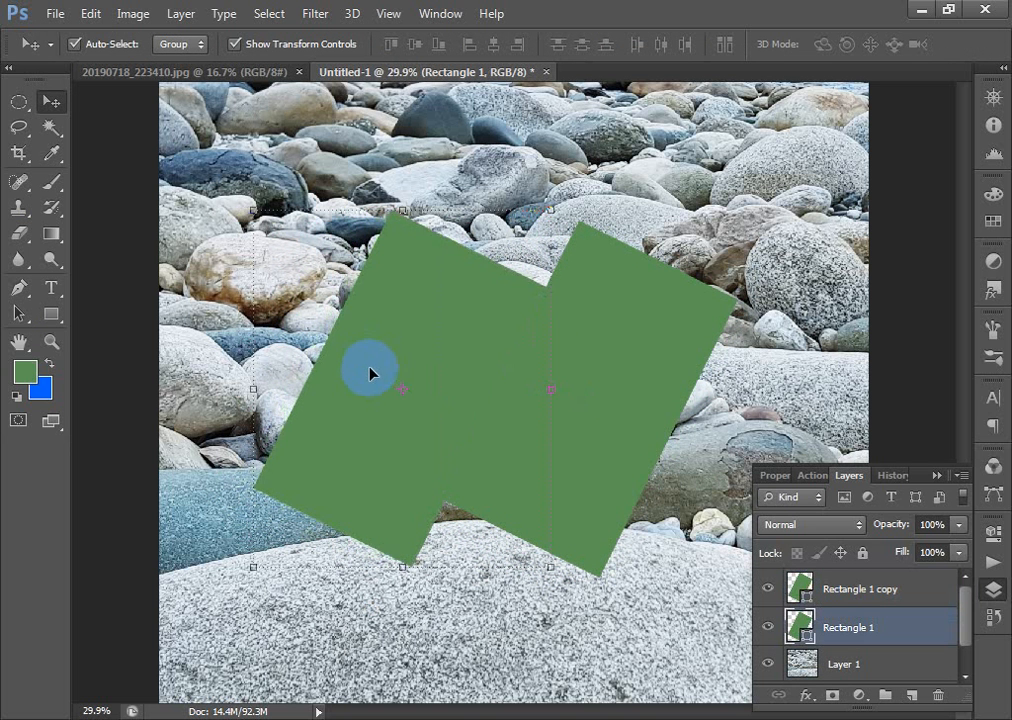
key(shift+Right)
key(shift+Right)
key(shift+Right)
key(shift+Right)
key(shift+Right)
key(shift+Right)
key(shift+Right)
key(shift+Right)
key(shift+Right)
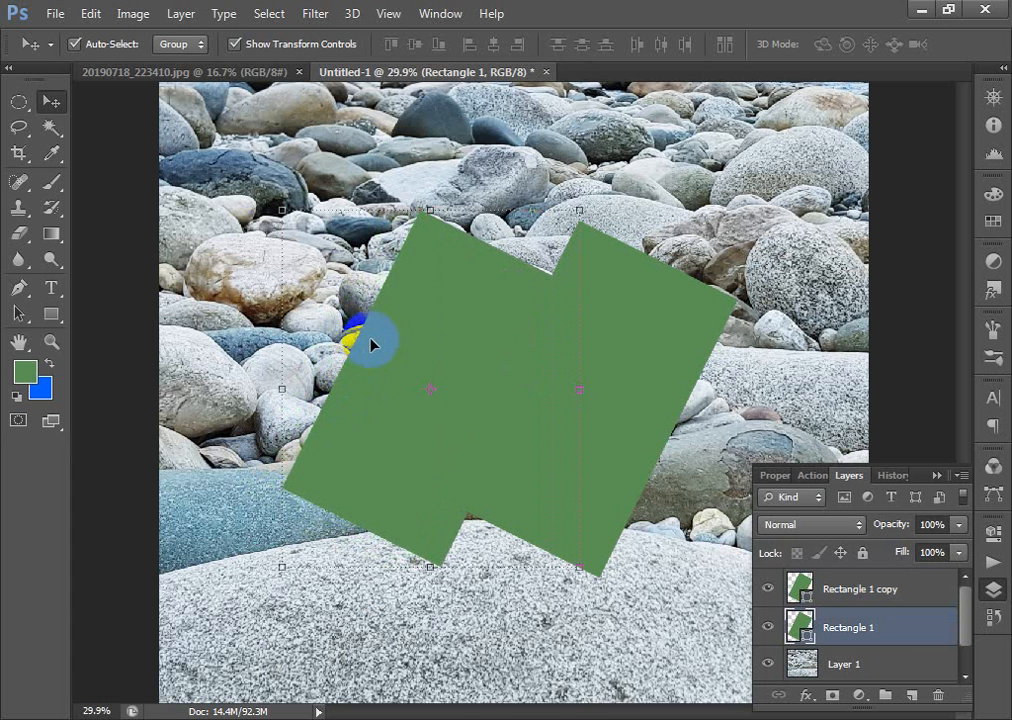
key(shift+Right)
key(shift+Right)
key(shift+Right)
Add a drop shadow to the Rectangle 1 copy layer and uncover the cards to preview it
click(672, 338)
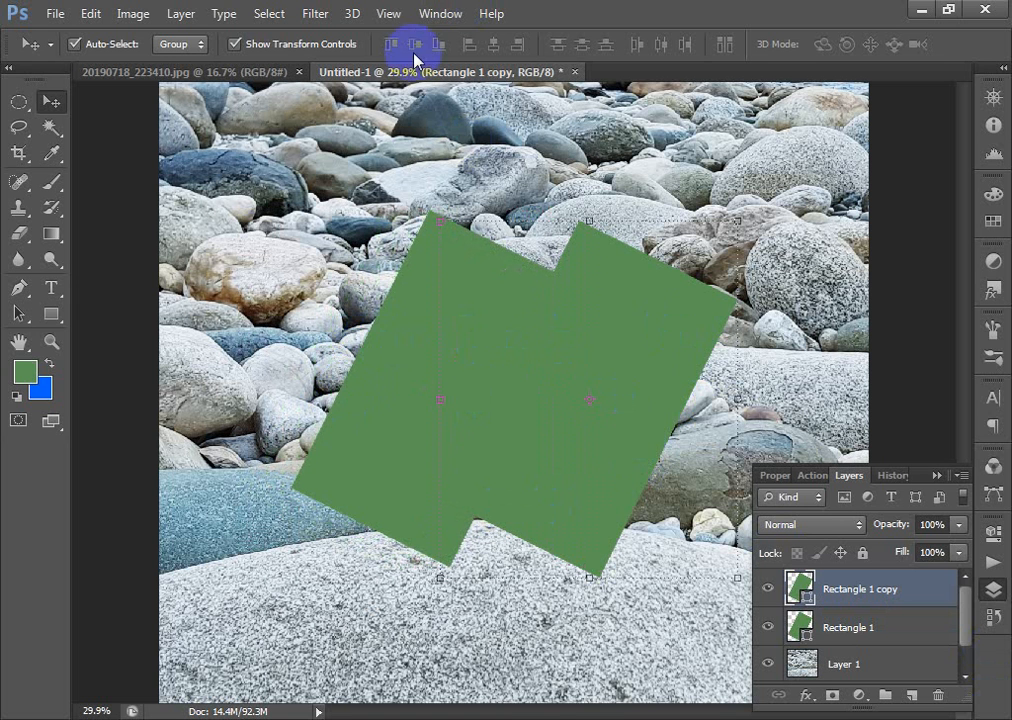
click(933, 553)
click(937, 603)
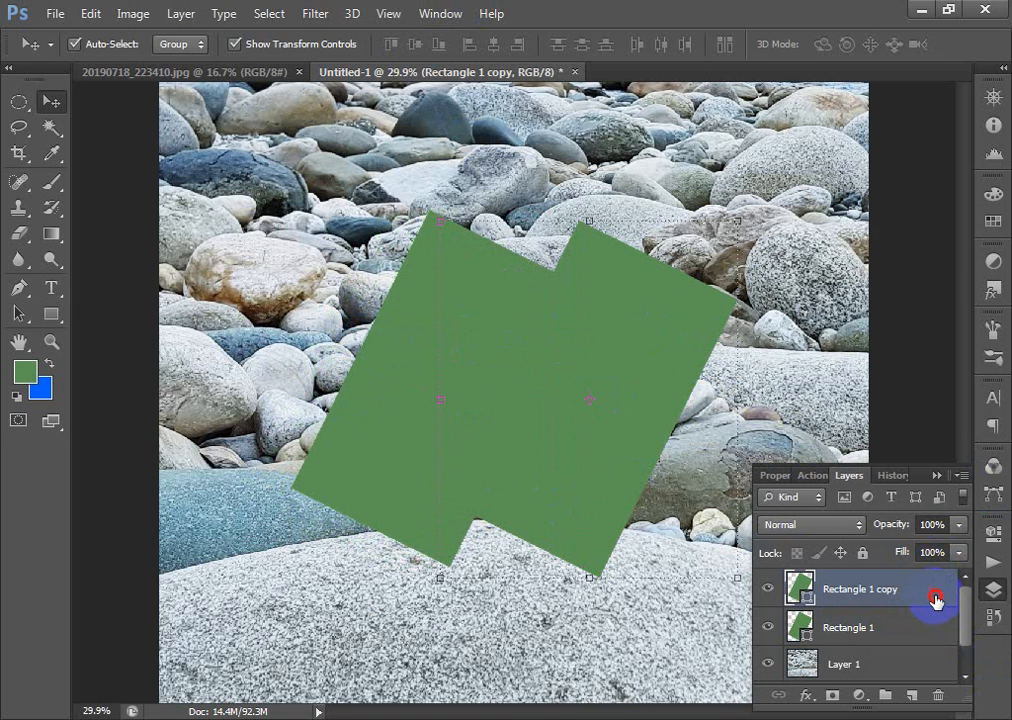
double_click(935, 598)
click(400, 560)
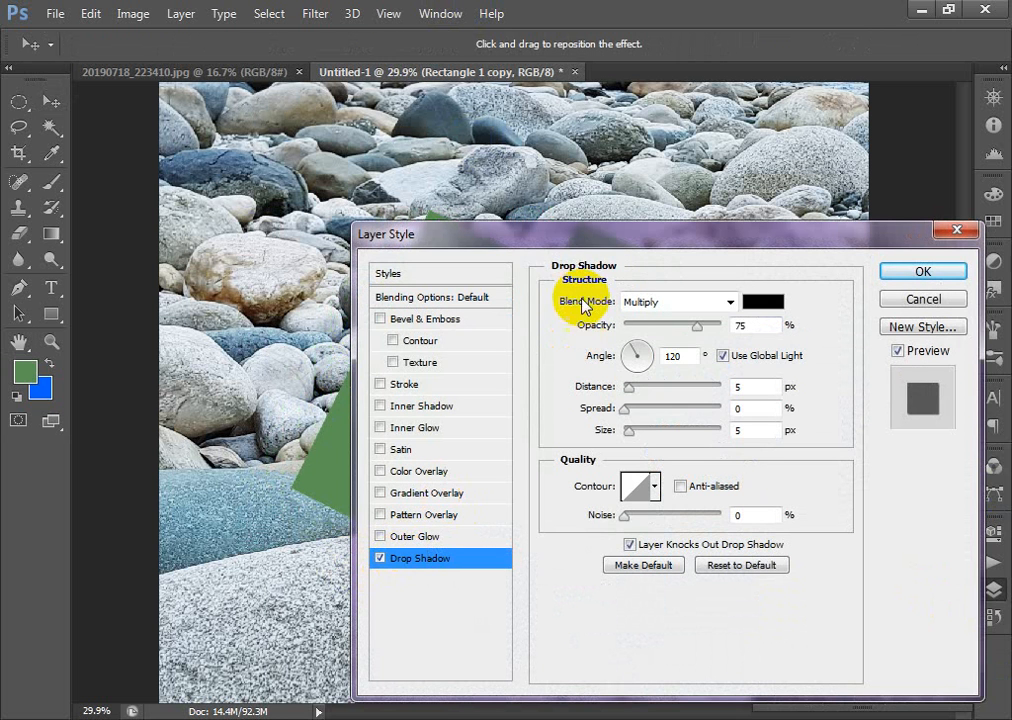
drag(617, 235, 888, 253)
Set the copy's drop shadow to 34% opacity, 51° angle, 11 px distance, 7% spread and 18 px size
click(917, 368)
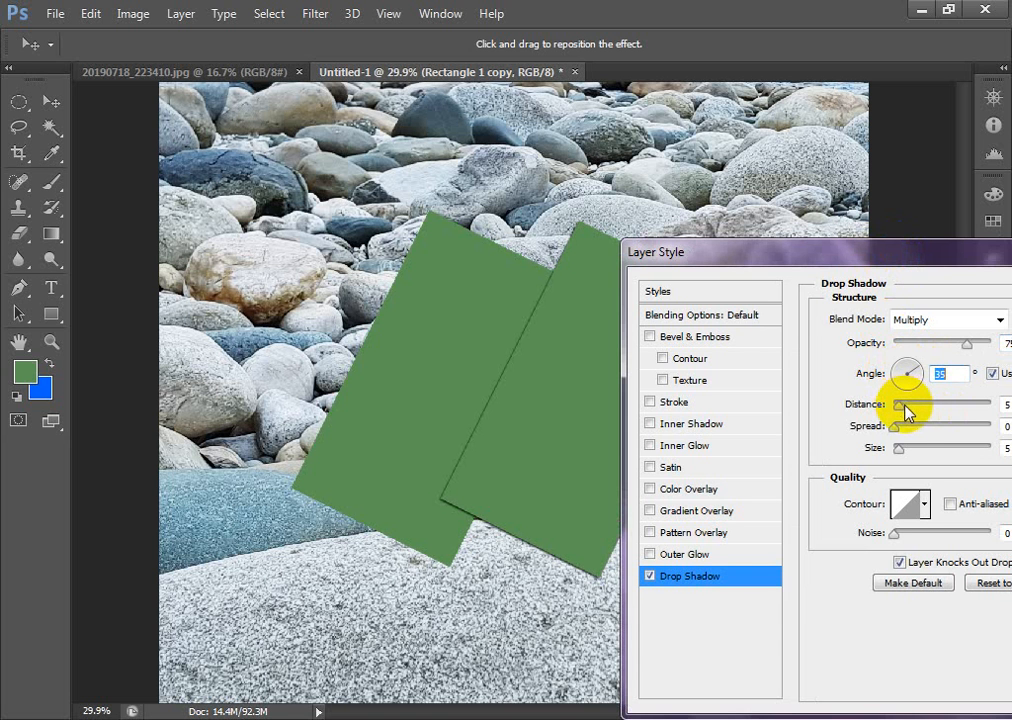
drag(906, 412, 913, 404)
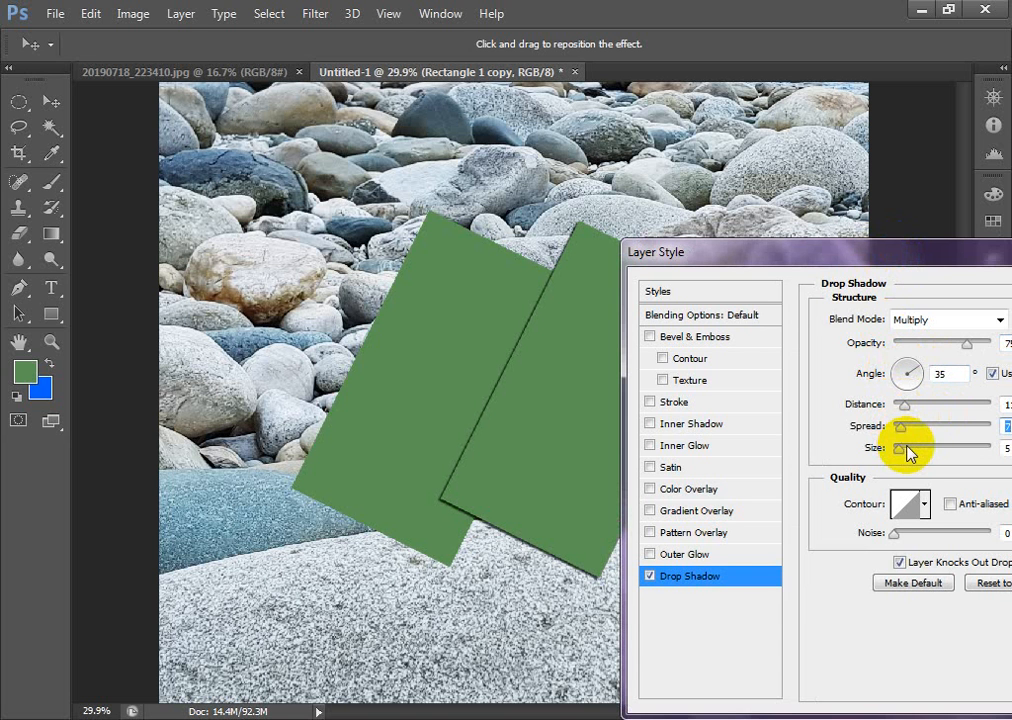
click(907, 449)
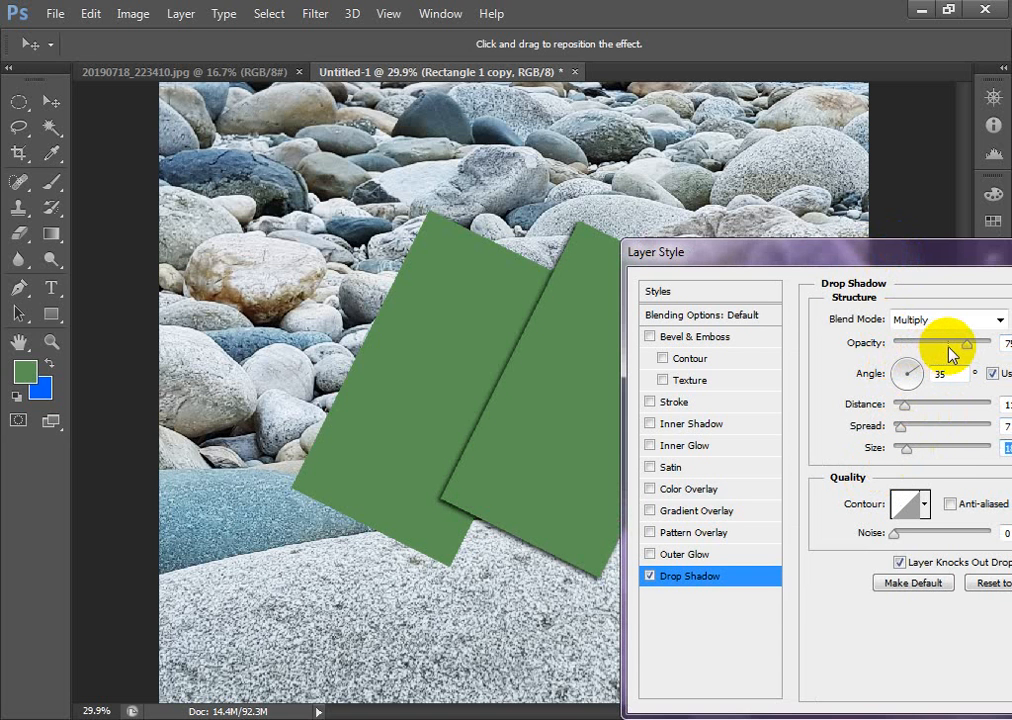
drag(966, 343, 926, 345)
drag(922, 262, 848, 254)
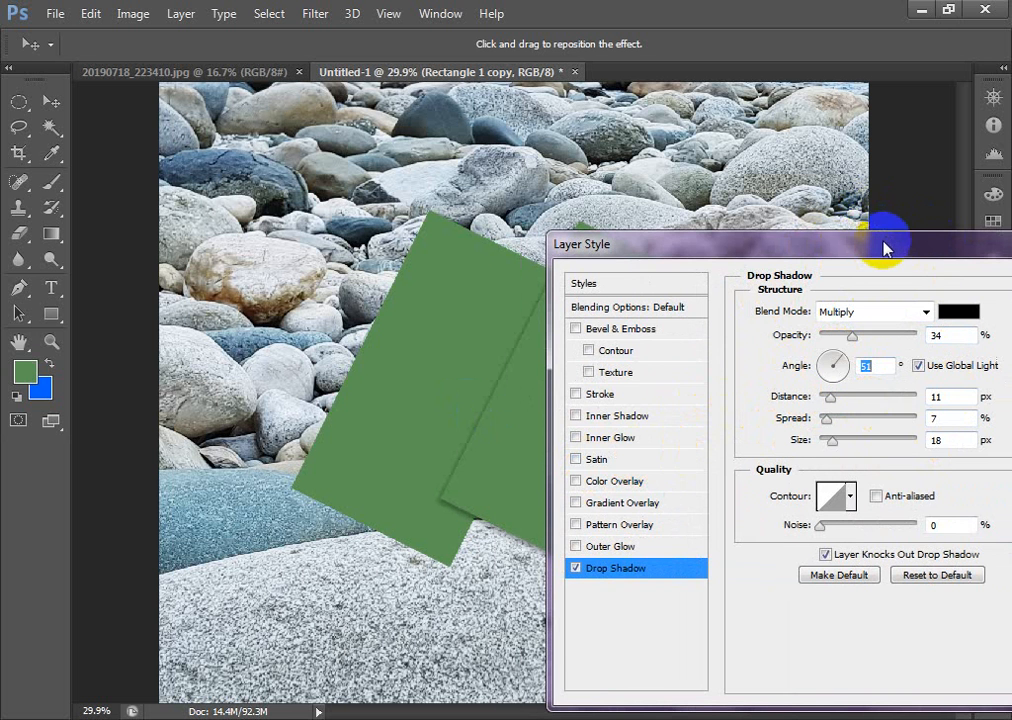
drag(888, 244, 697, 233)
click(929, 271)
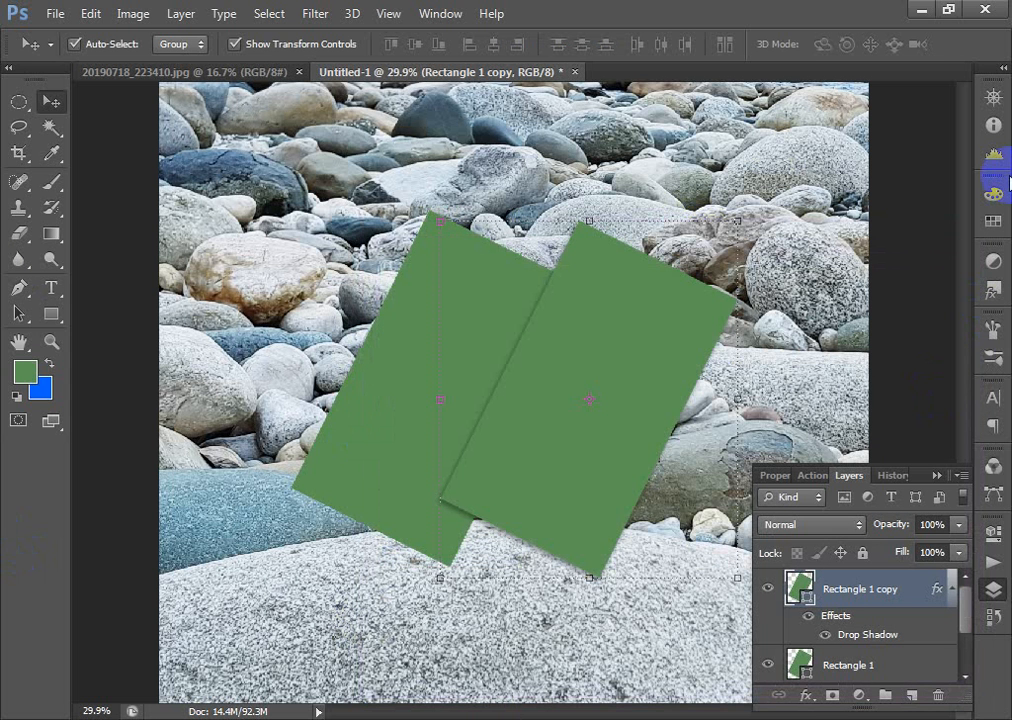
Convert the Rectangle 1 copy and Rectangle 1 layers into separate smart objects
key(ctrl+minus)
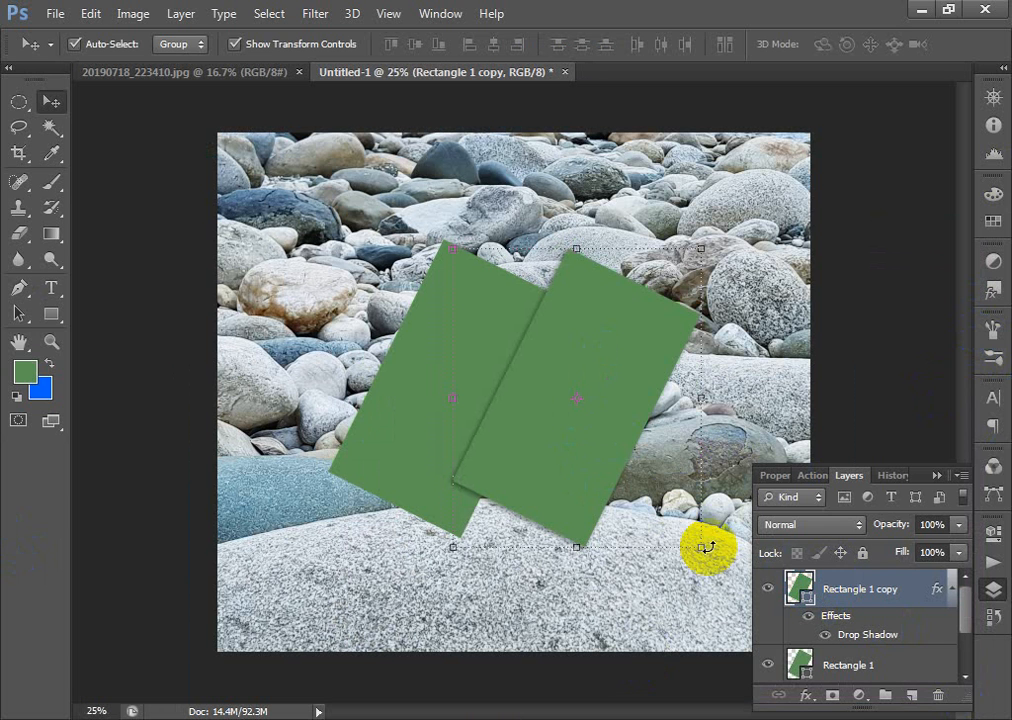
right_click(866, 591)
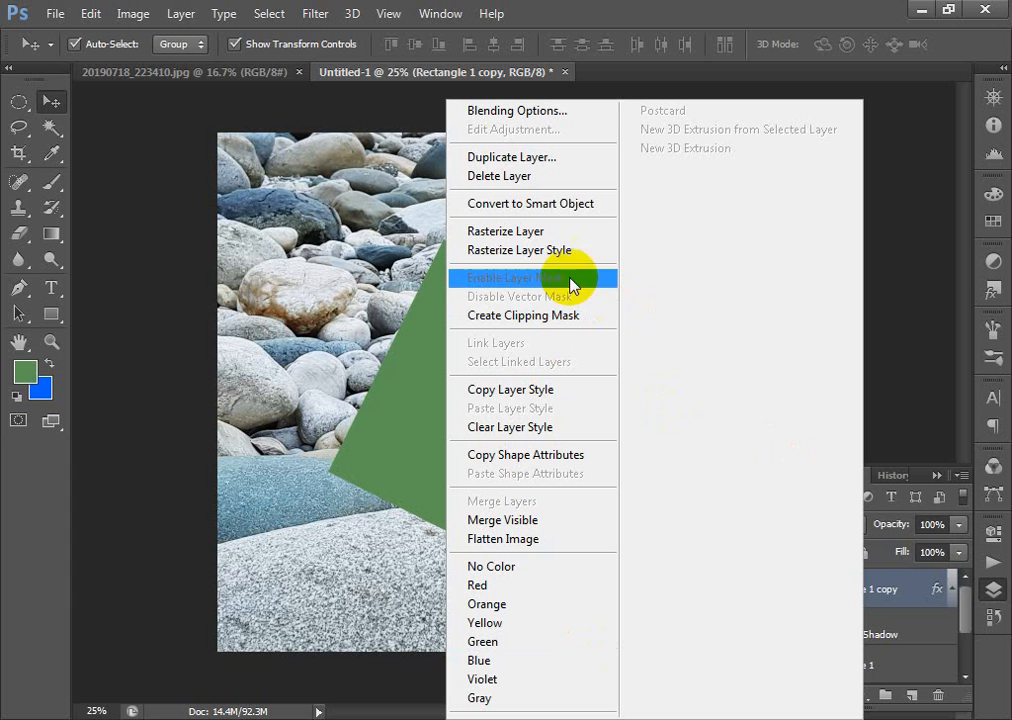
click(509, 204)
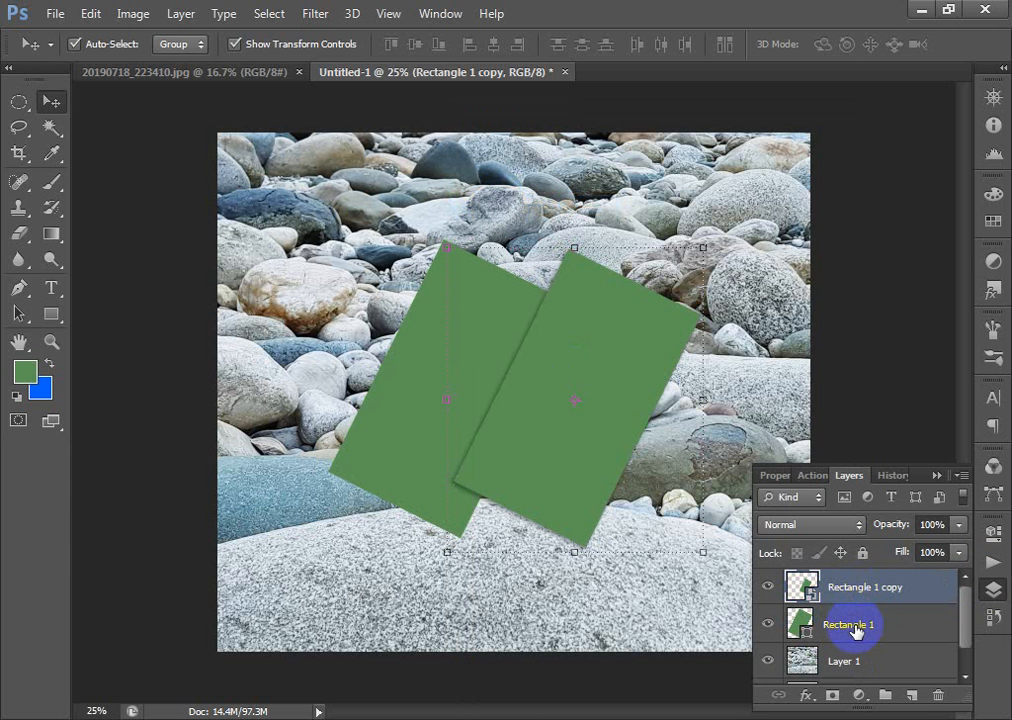
click(889, 627)
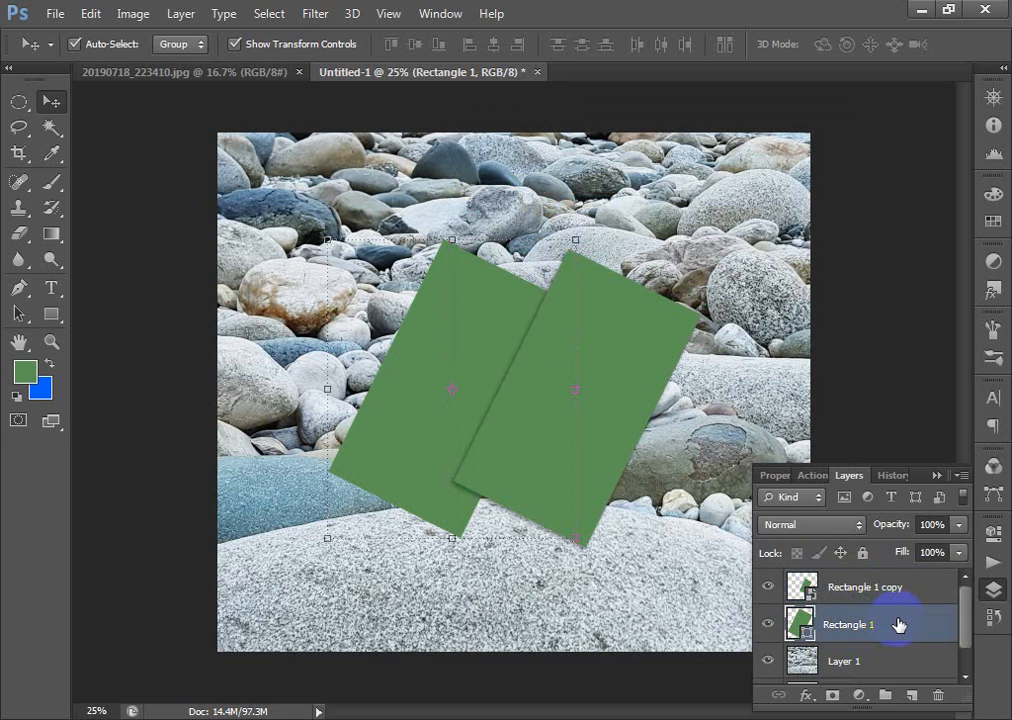
right_click(899, 626)
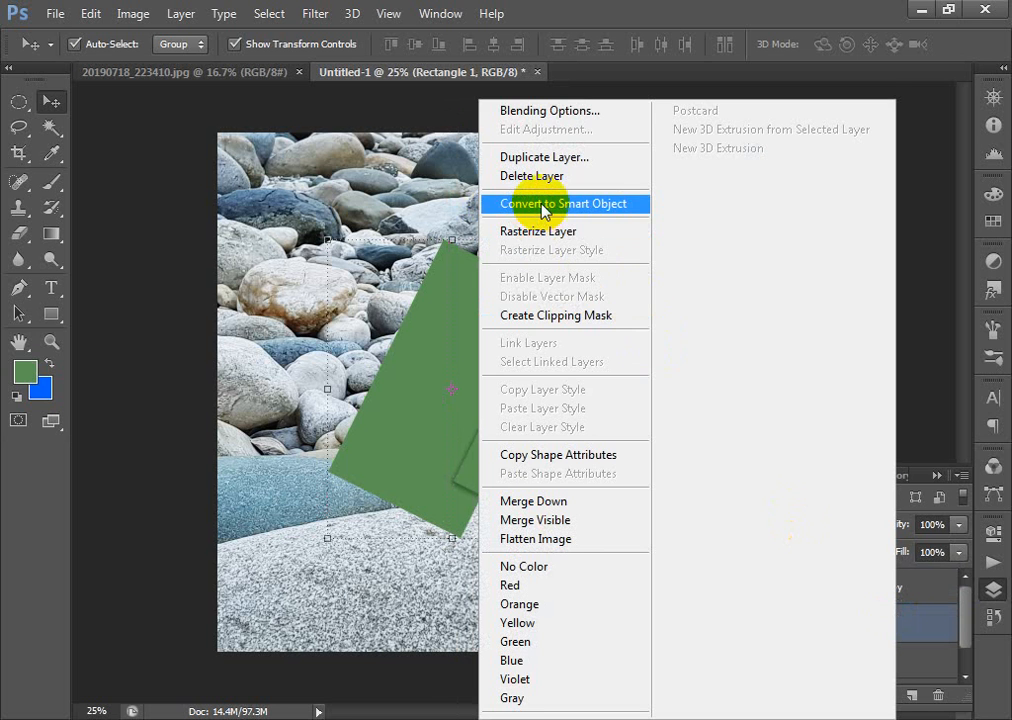
click(574, 203)
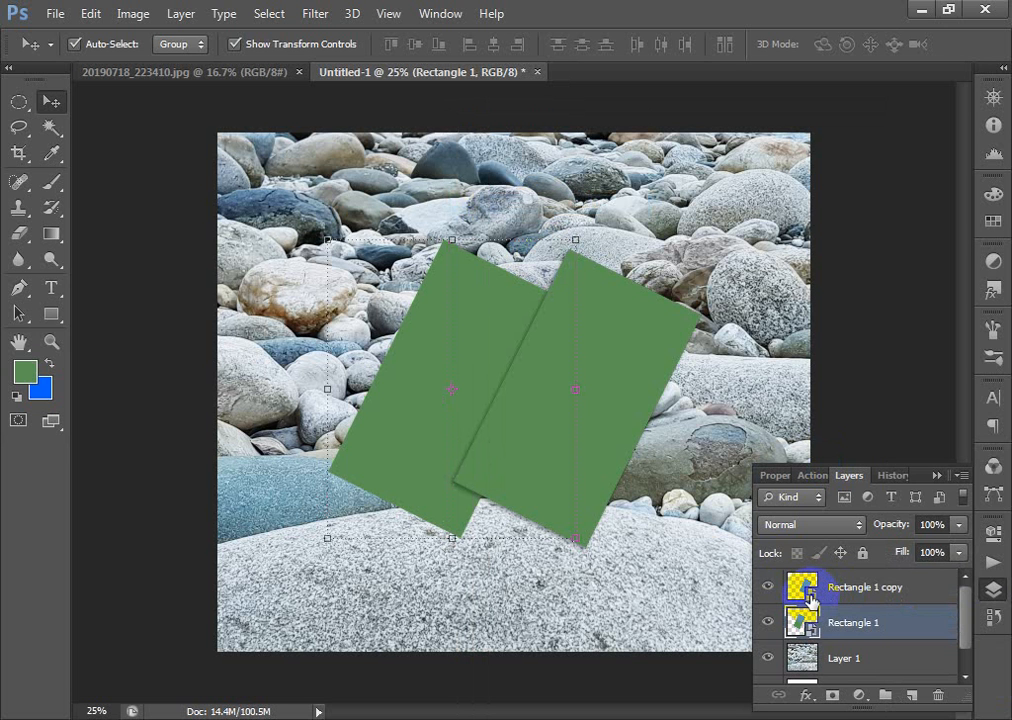
Open the Rectangle 1 copy smart object's contents and place the Visiting Card 1 image from My Pictures in it
double_click(810, 597)
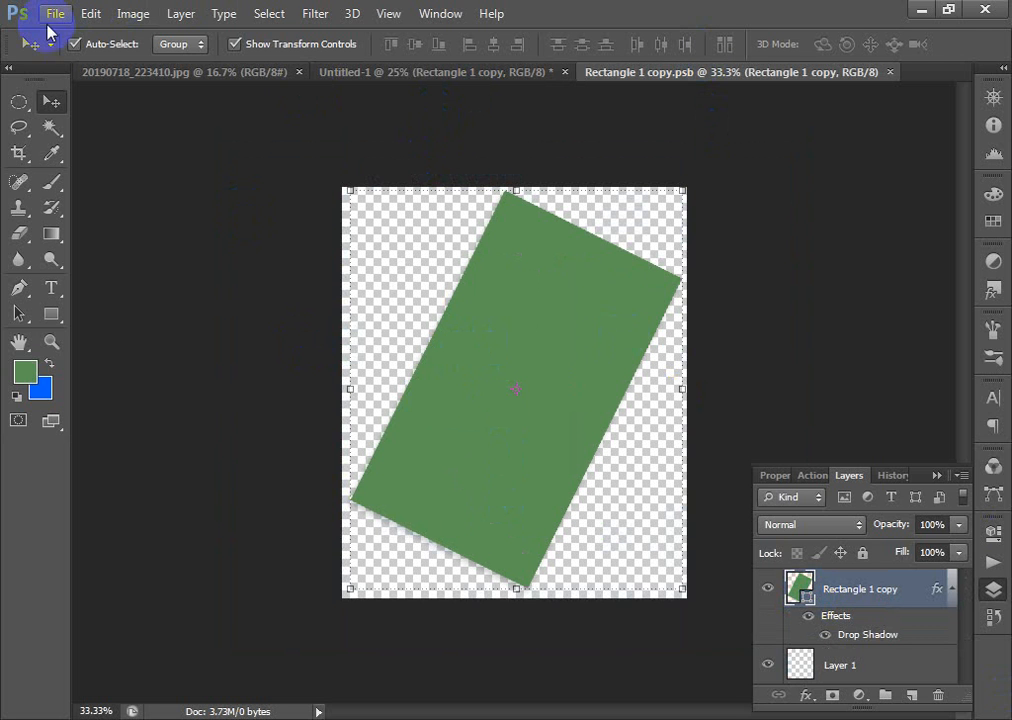
click(55, 16)
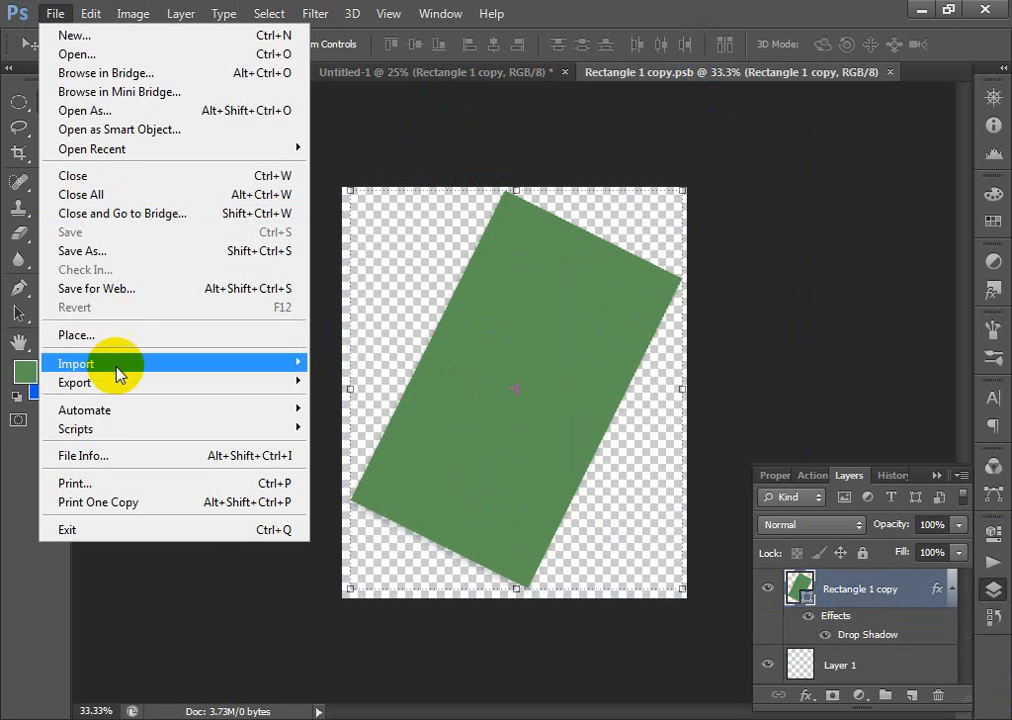
click(135, 340)
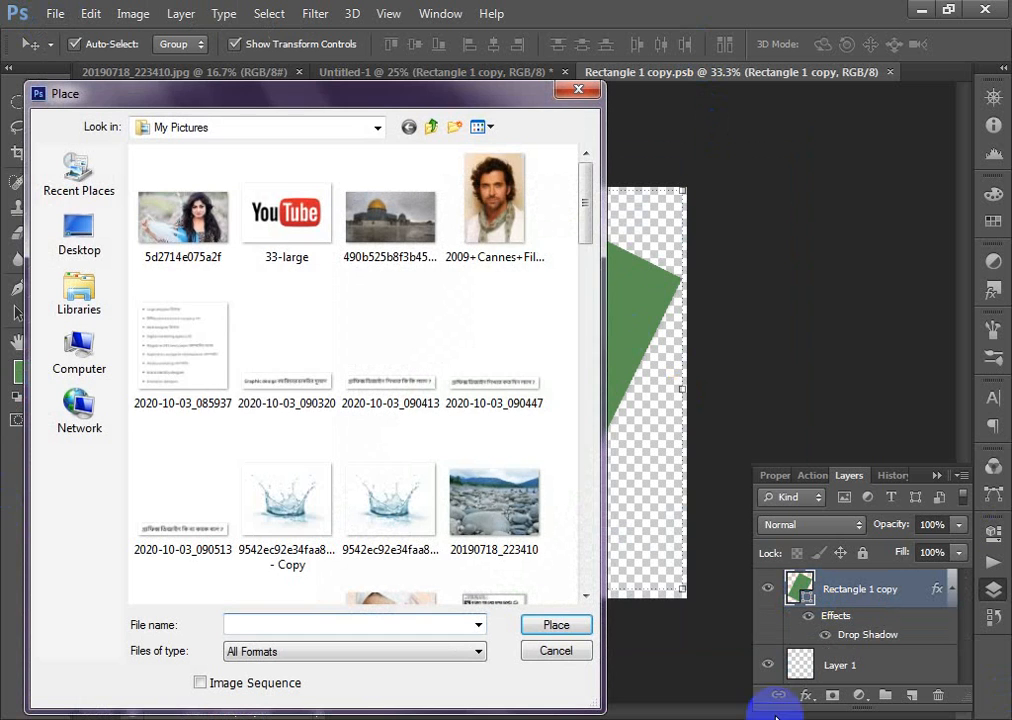
click(588, 252)
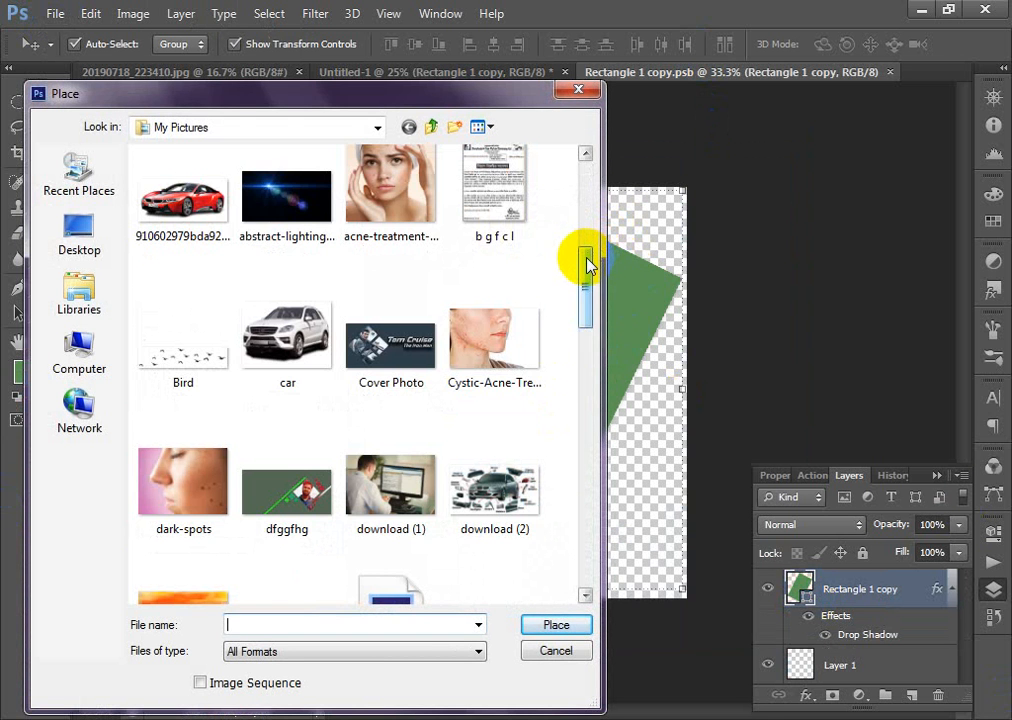
drag(586, 268, 547, 535)
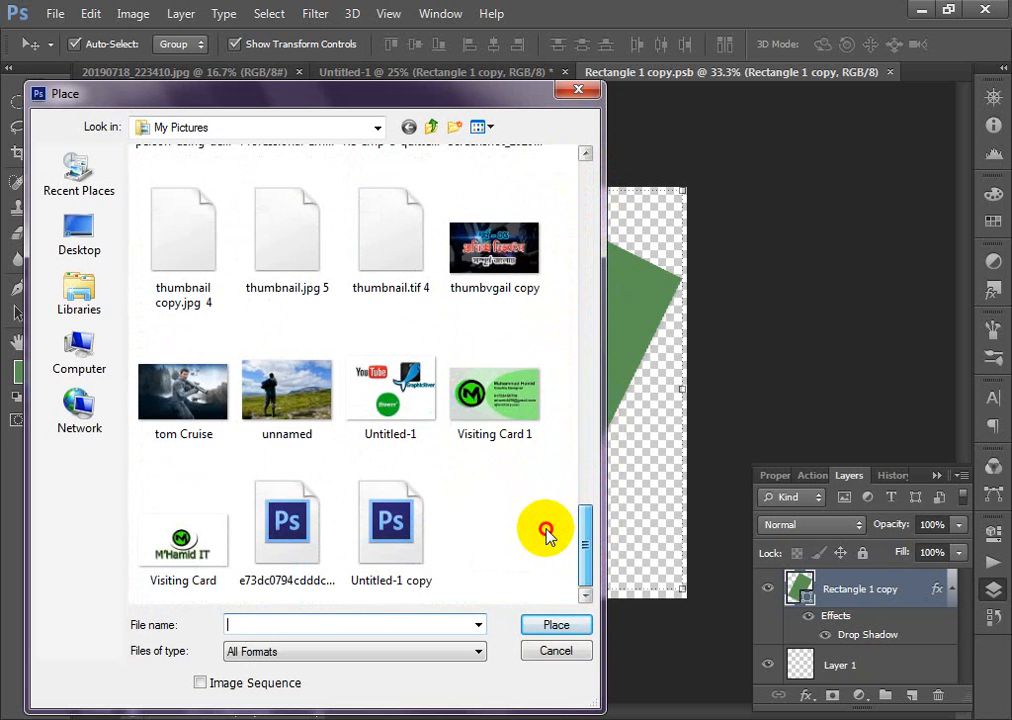
double_click(497, 402)
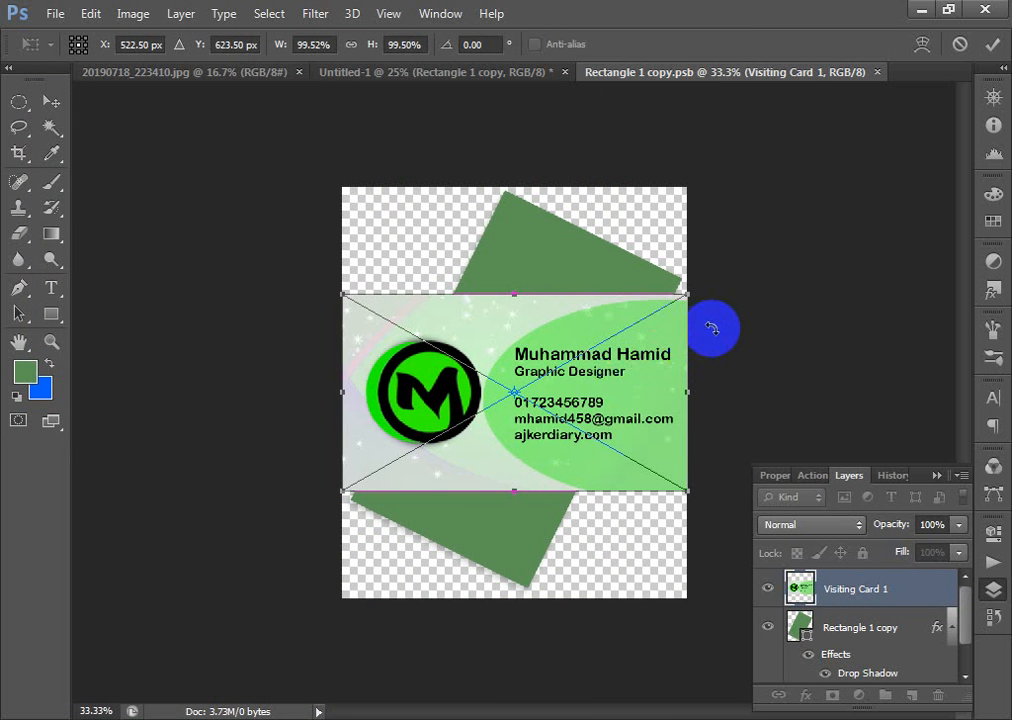
Rotate the placed Visiting Card 1 about 63.5° counterclockwise, fit it over the green rectangle, and save the smart object
drag(714, 307, 546, 62)
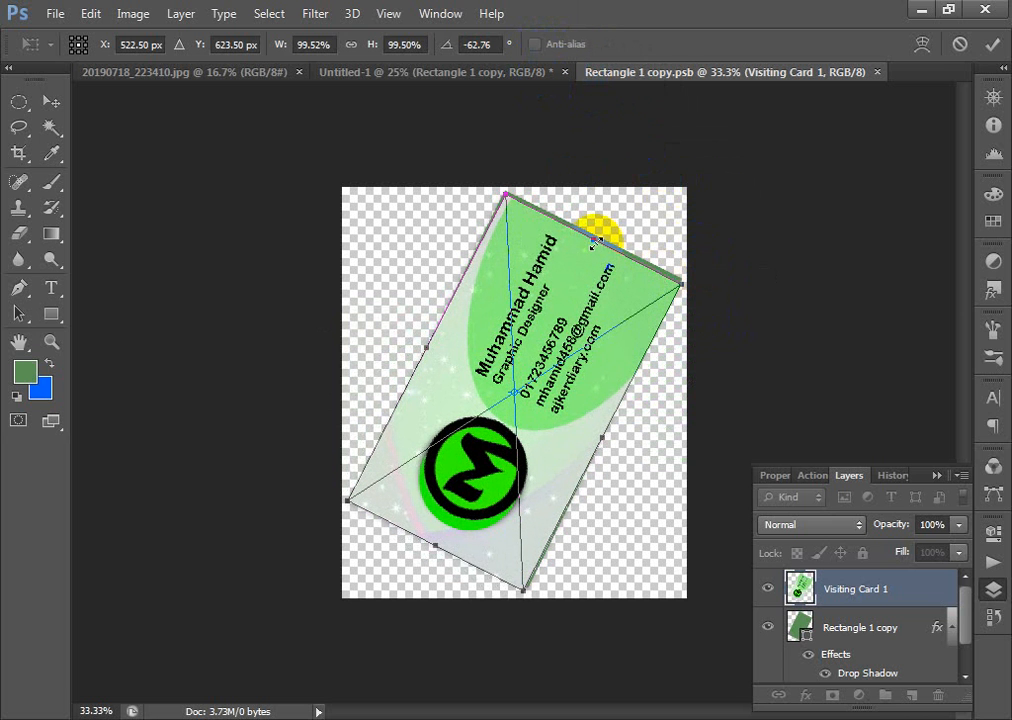
mouse_move(595, 242)
mouse_down()
mouse_move(600, 233)
mouse_move(595, 241)
mouse_up()
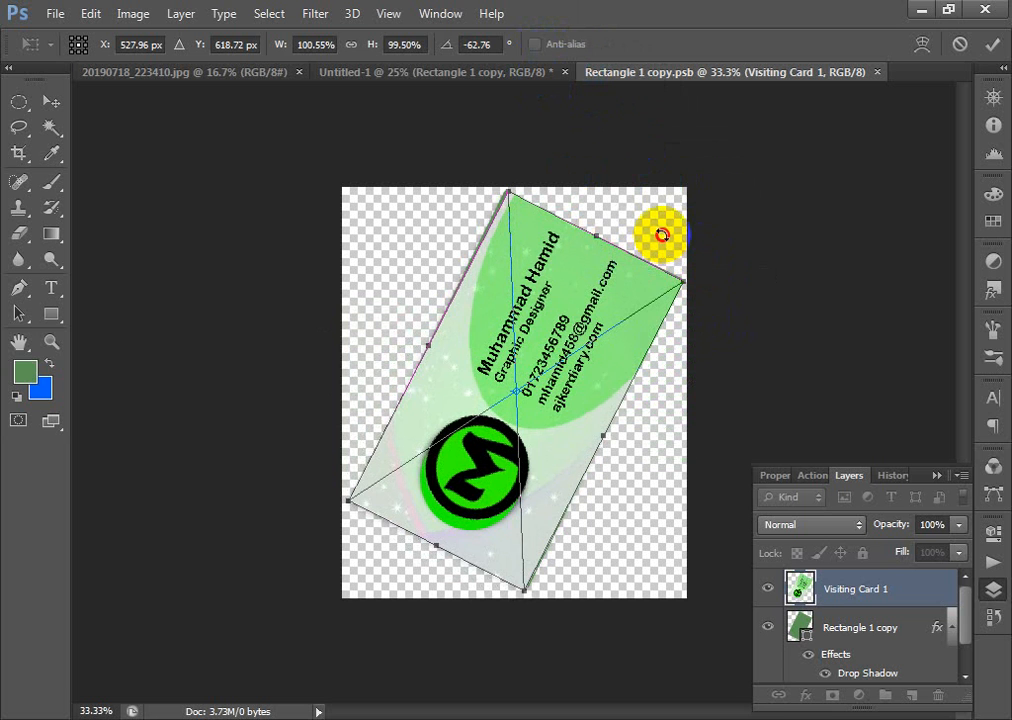
drag(661, 235, 660, 233)
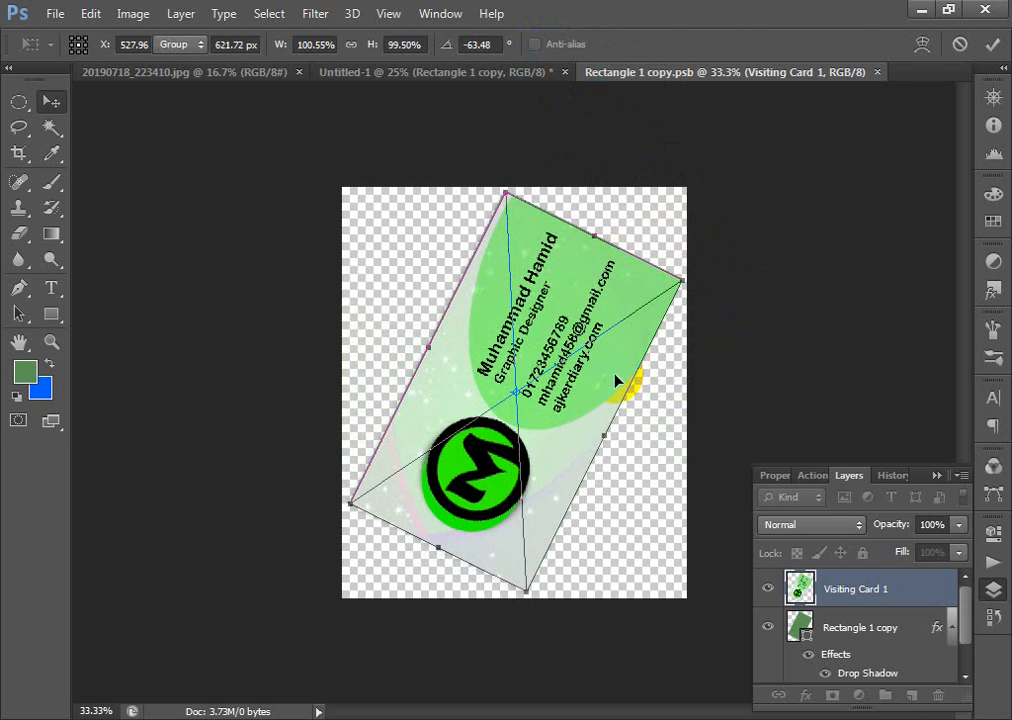
key(Return)
click(365, 458)
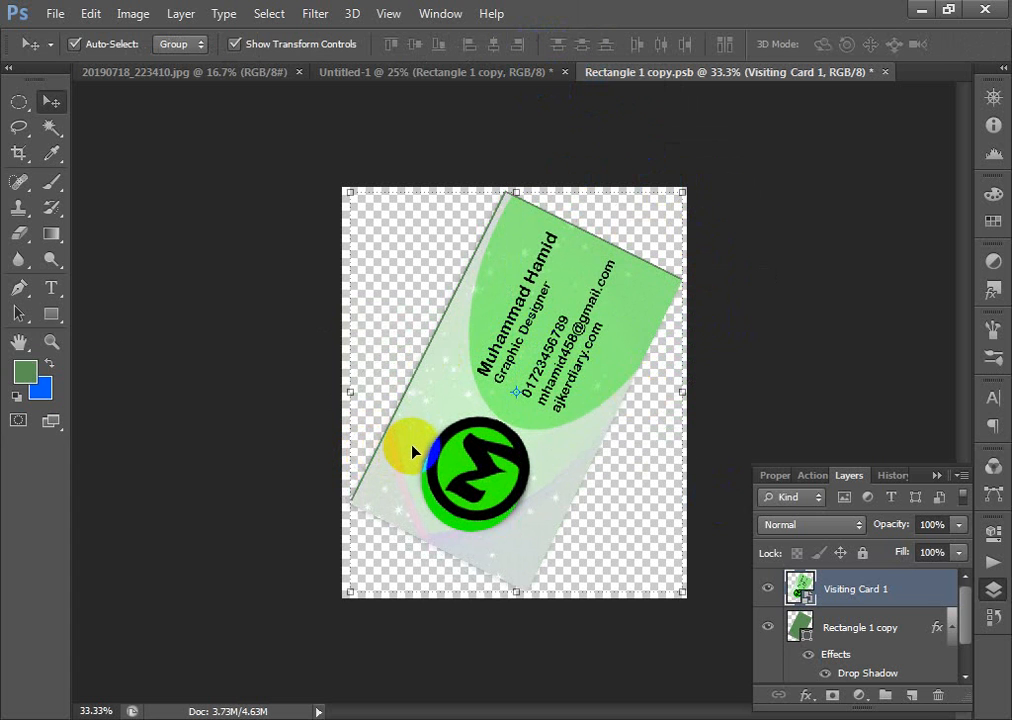
key(ctrl+s)
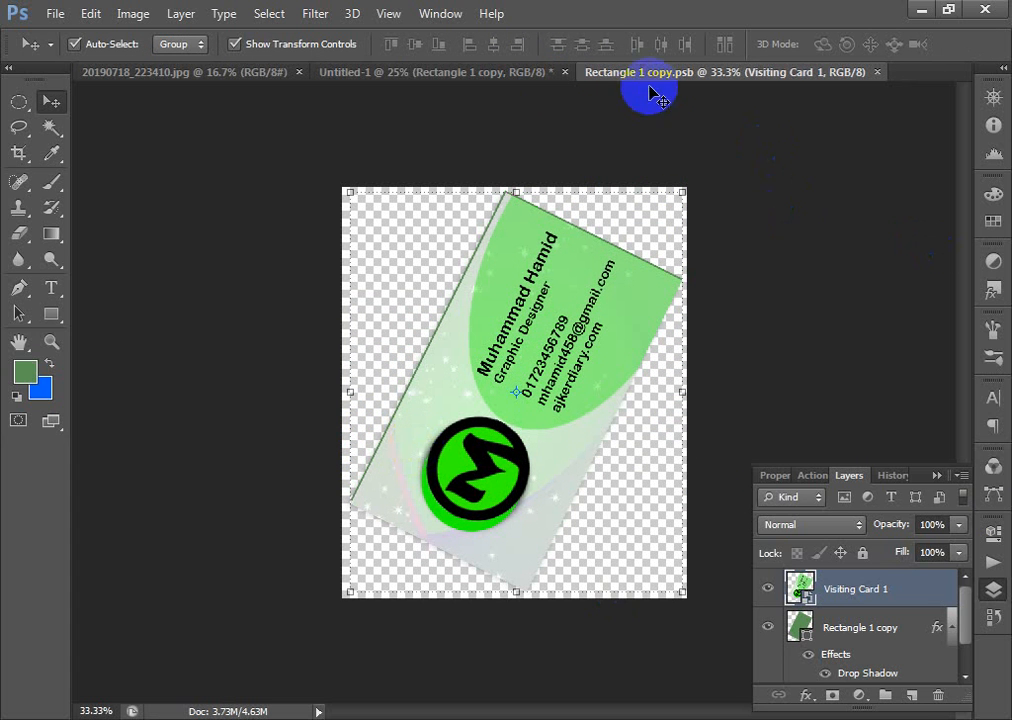
Return to Untitled-1, open the Rectangle 1 smart object's contents, and place the Visiting Card image in it
click(436, 82)
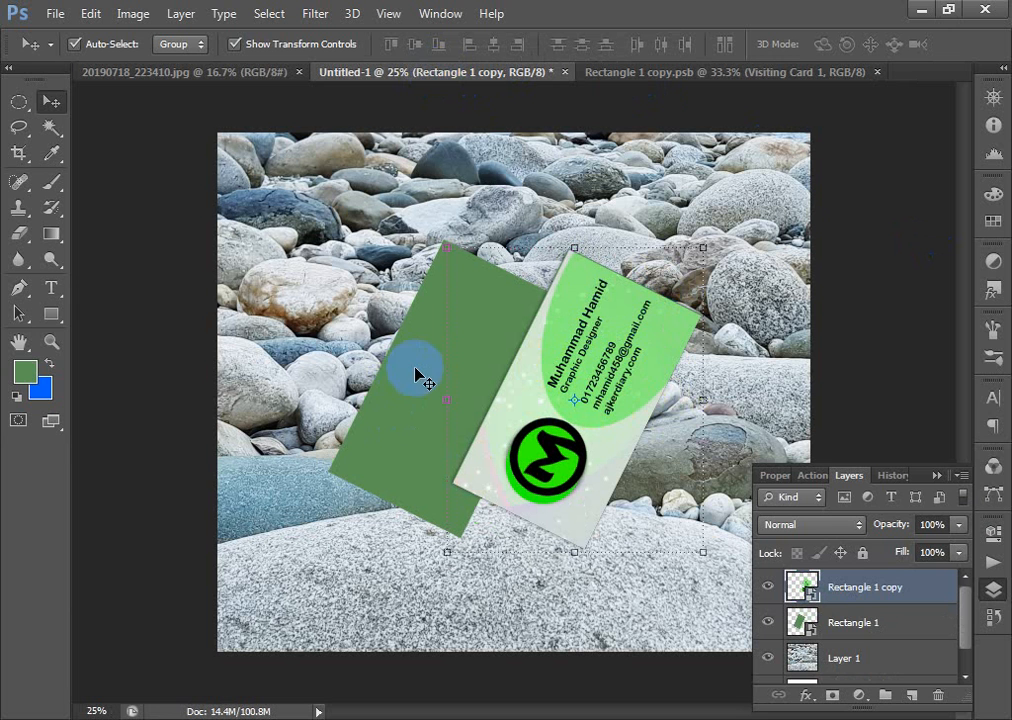
click(886, 628)
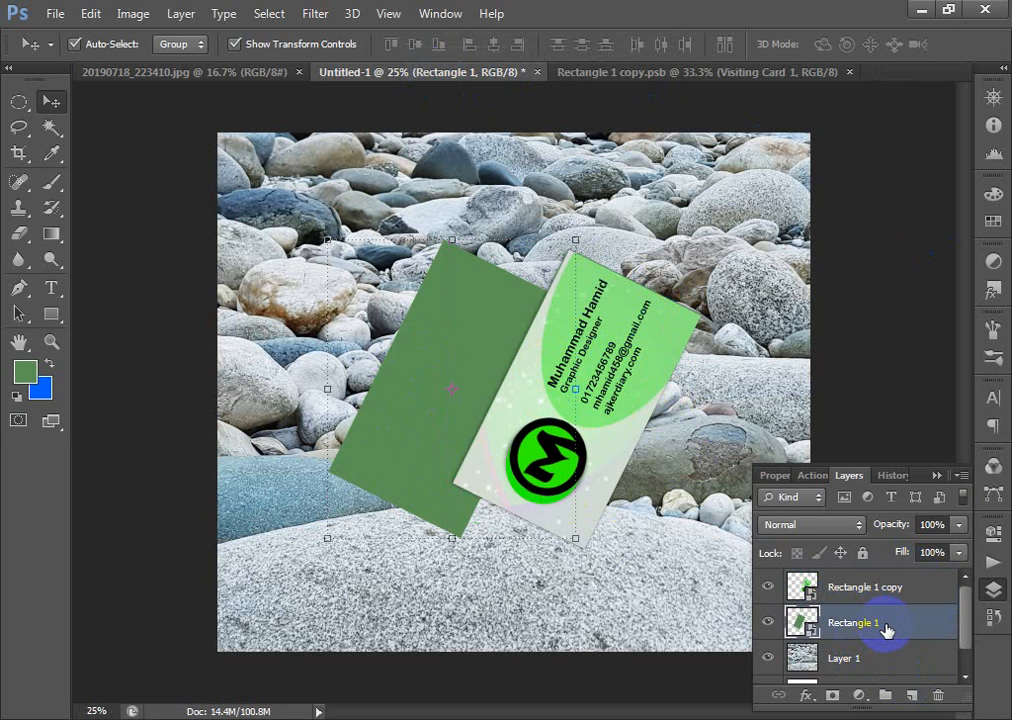
double_click(811, 632)
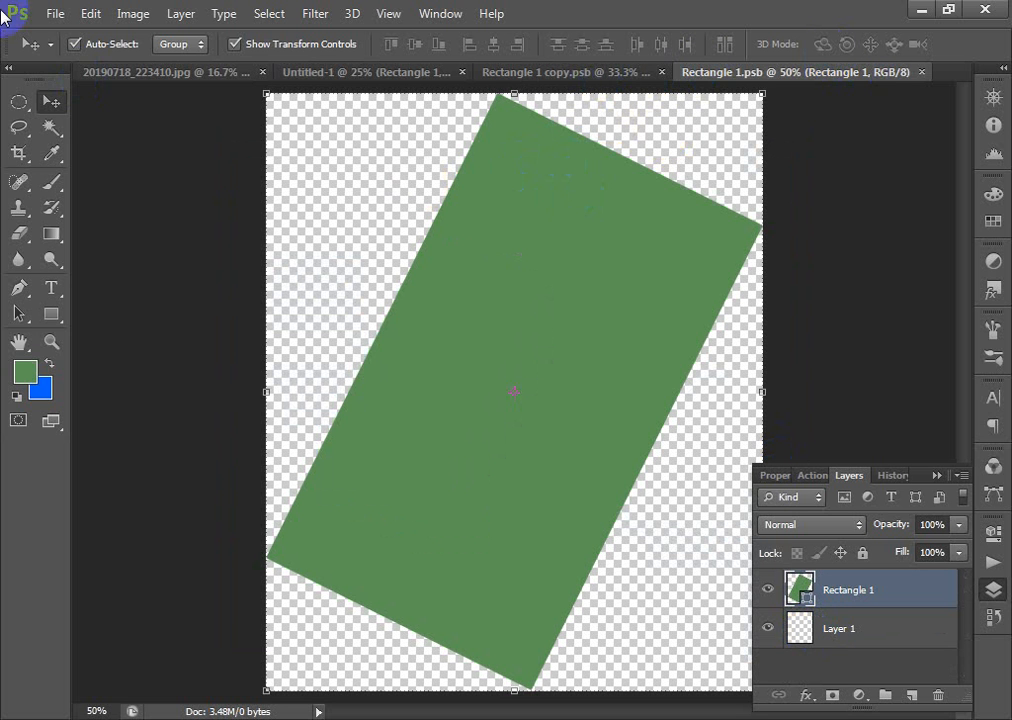
click(55, 14)
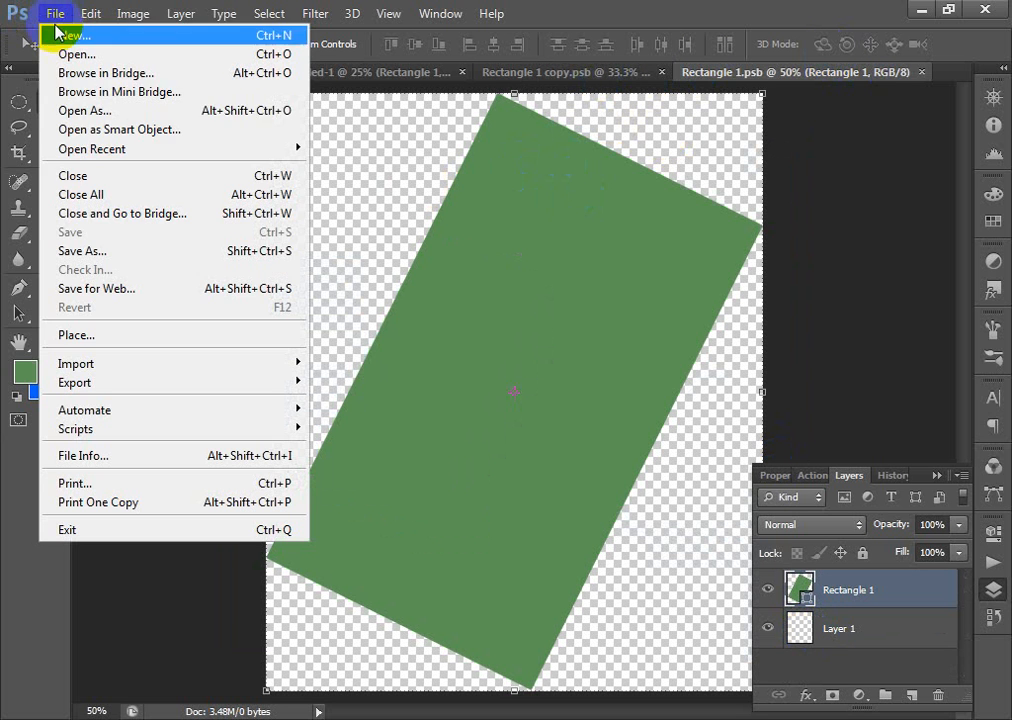
click(80, 337)
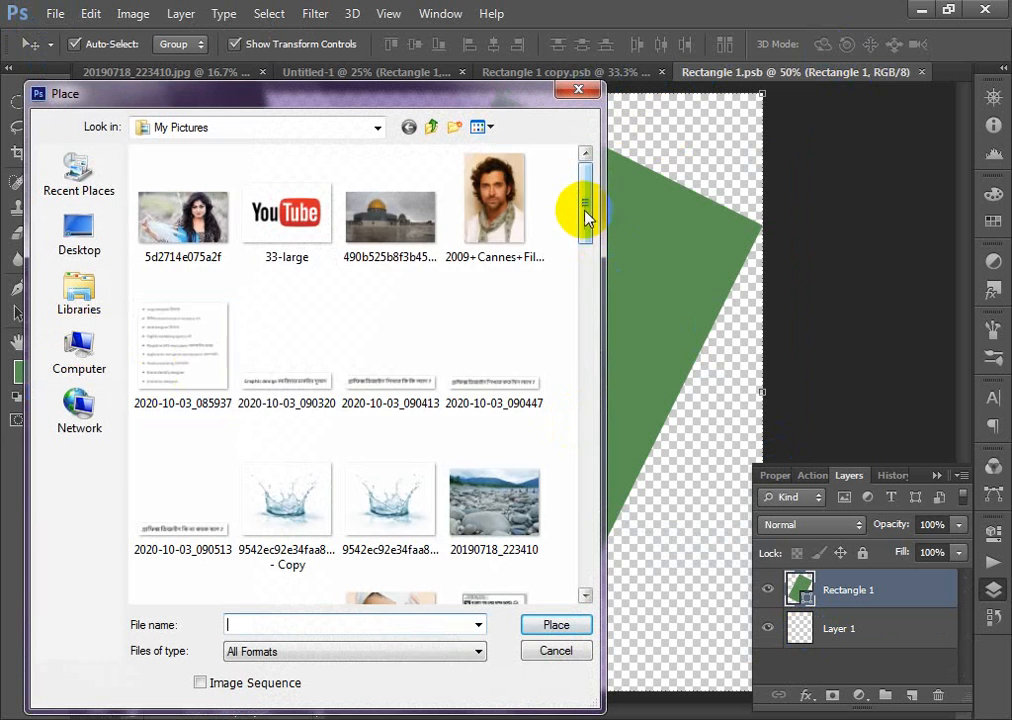
drag(585, 215, 574, 544)
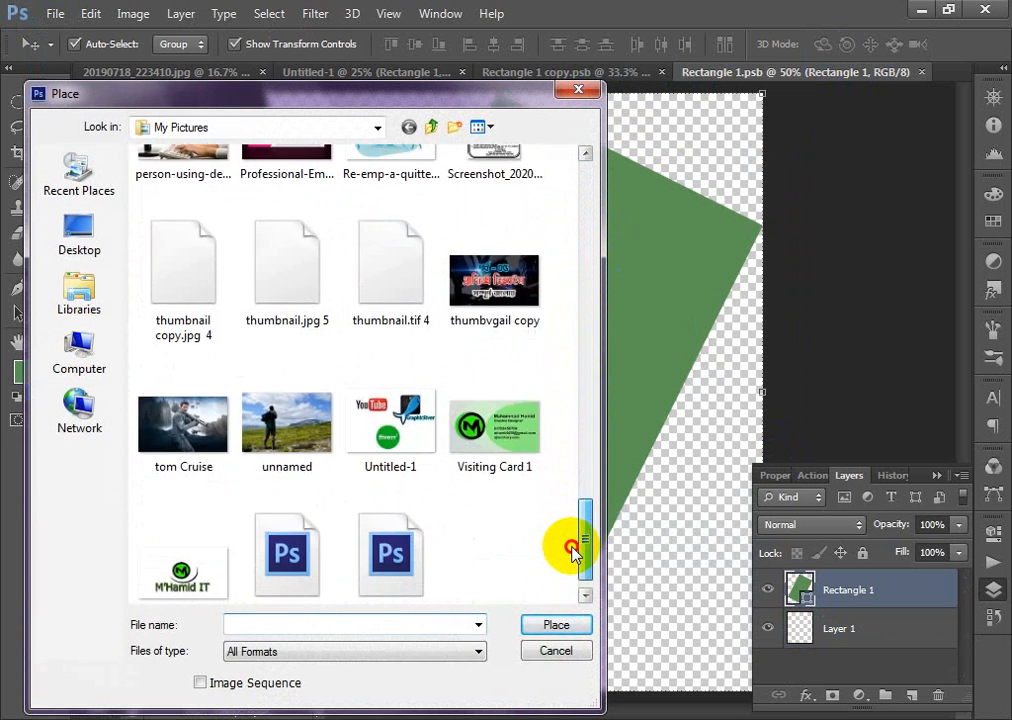
double_click(176, 483)
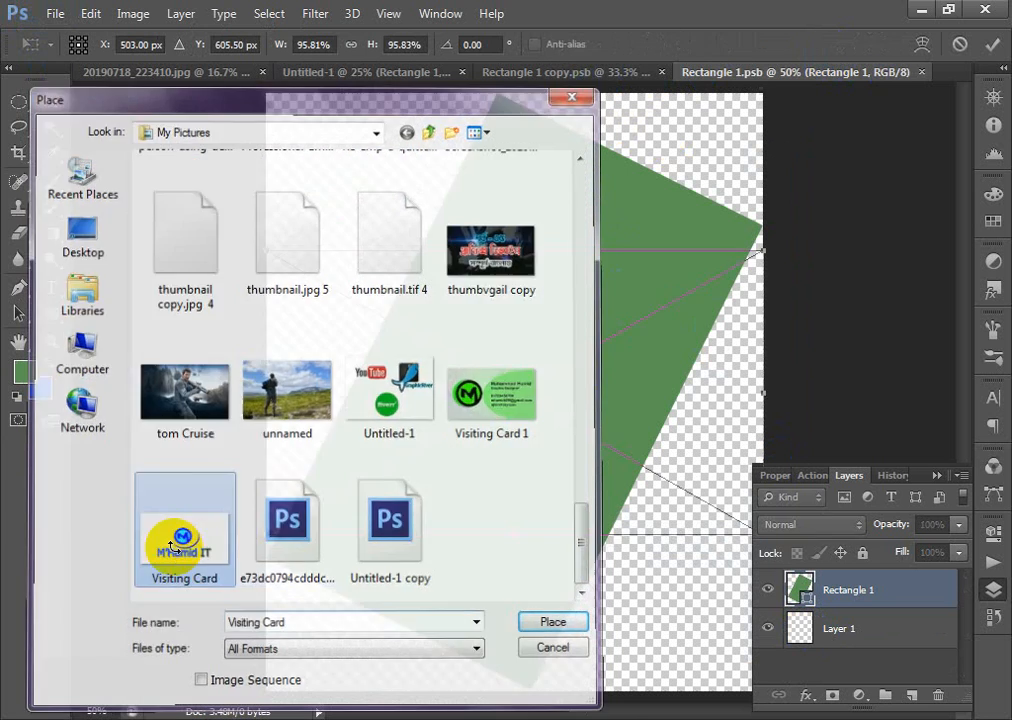
Rotate the placed Visiting Card about 63° counterclockwise, enlarge it to cover the green rectangle, and save the smart object
drag(782, 361, 629, 176)
drag(745, 235, 762, 228)
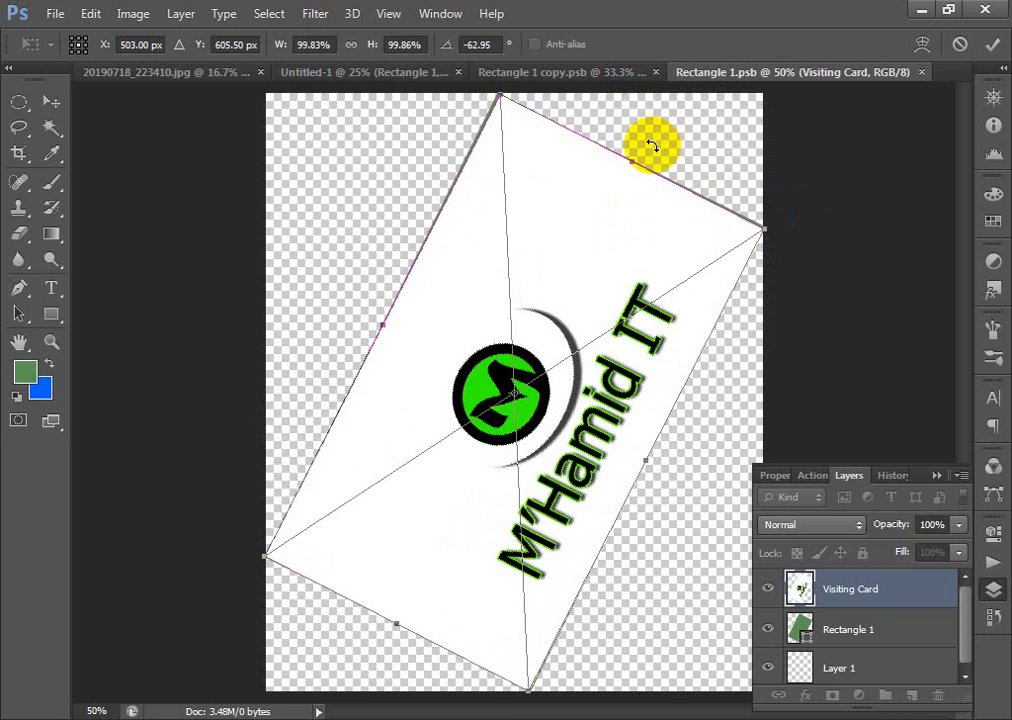
key(Return)
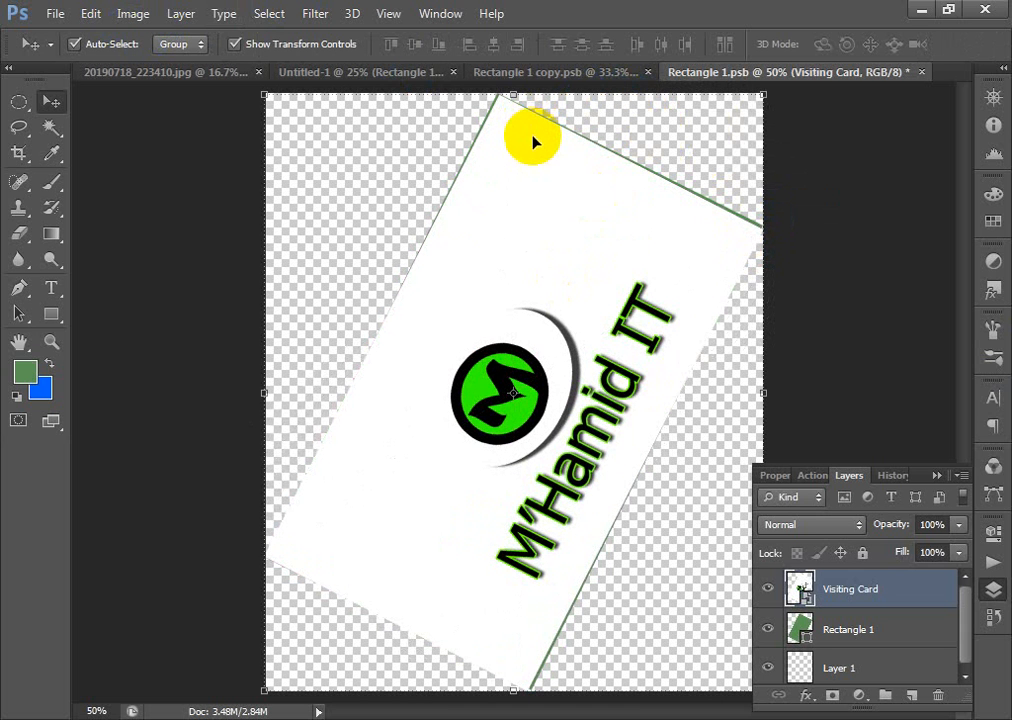
key(ctrl+s)
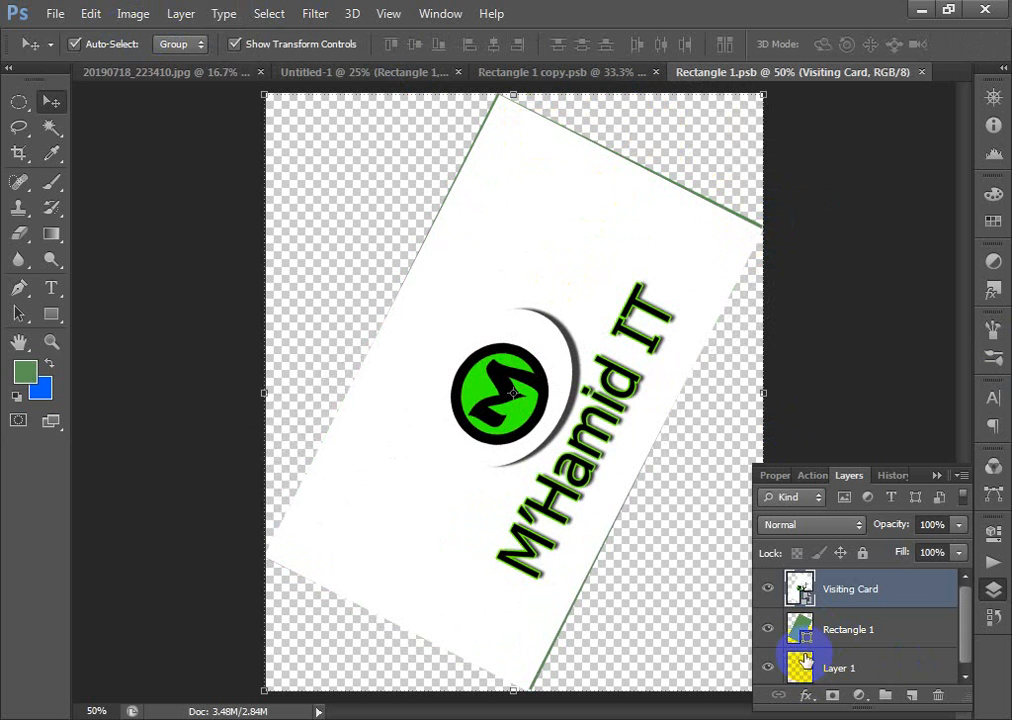
Return to the Untitled-1 document and nudge the white Rectangle 1 card slightly left, away from the overlapping green card
click(395, 73)
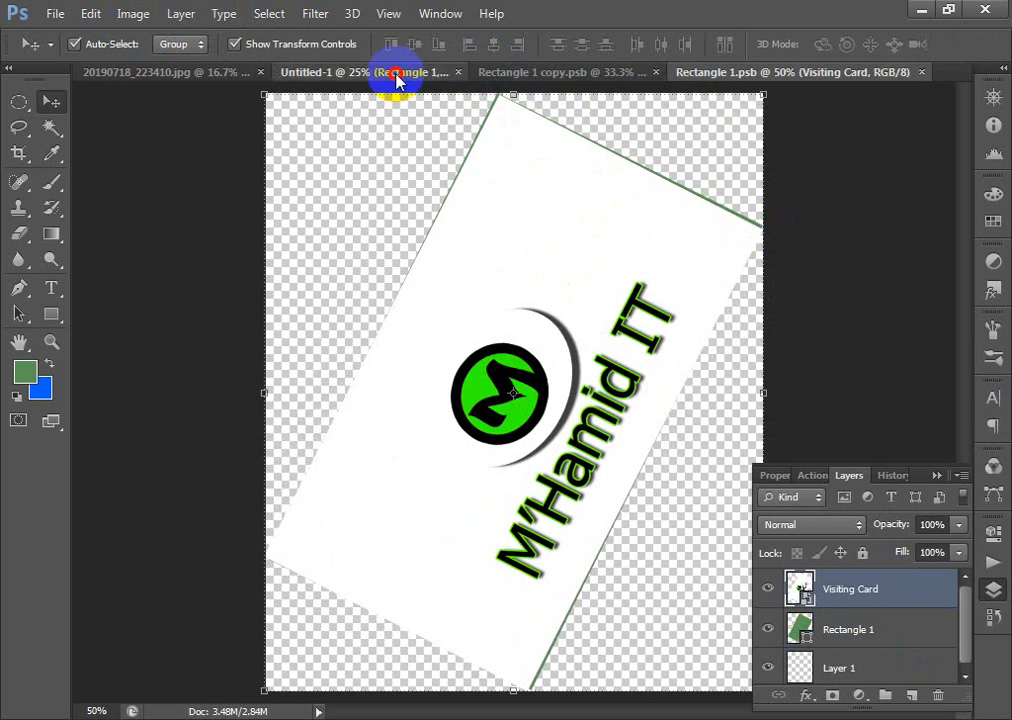
click(440, 267)
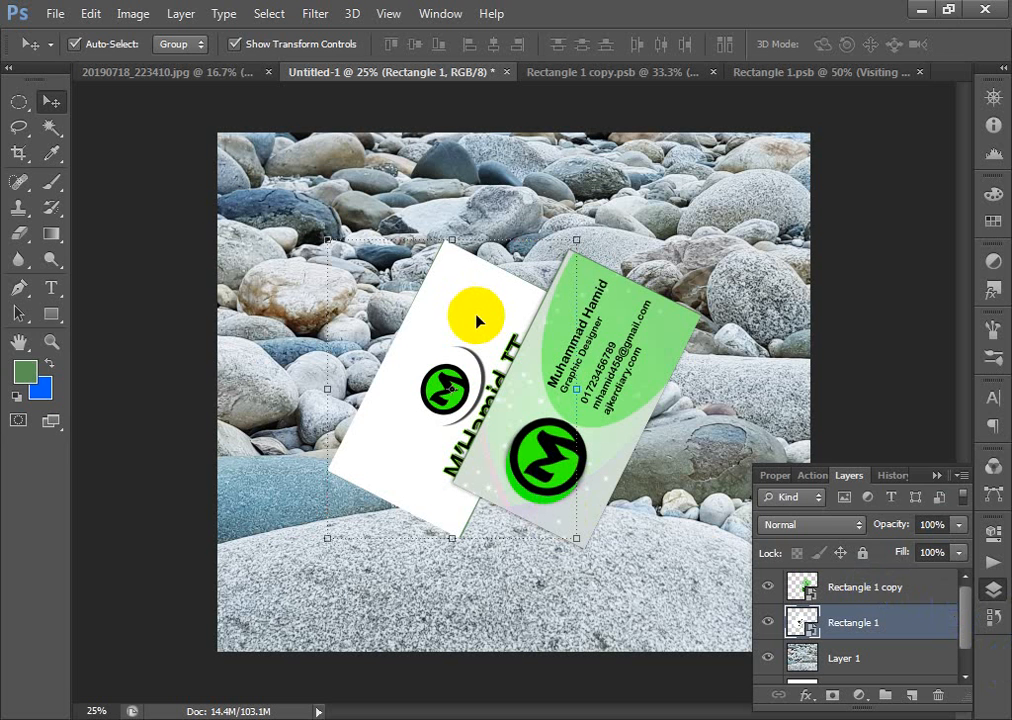
key(shift+Left)
key(shift+Left)
key(shift+Left)
key(shift+Left)
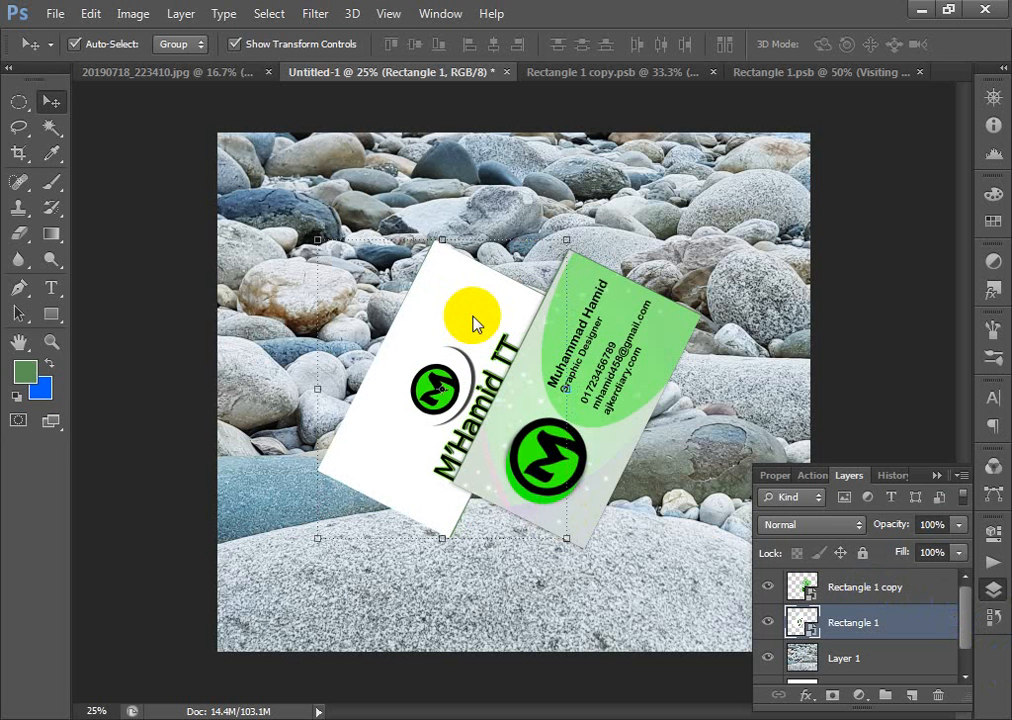
click(585, 362)
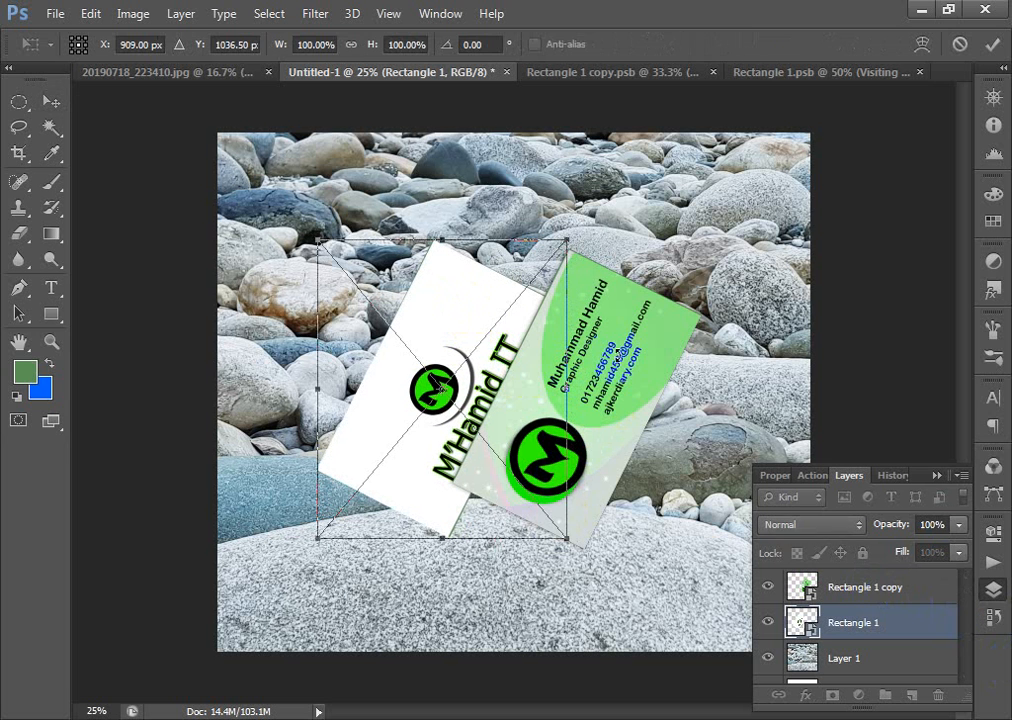
key(Escape)
Swap the two cards' positions so the green card sits on the left, partly overlapping the white card on the right
drag(640, 330, 452, 333)
drag(540, 336, 650, 355)
drag(371, 397, 459, 393)
drag(503, 354, 519, 353)
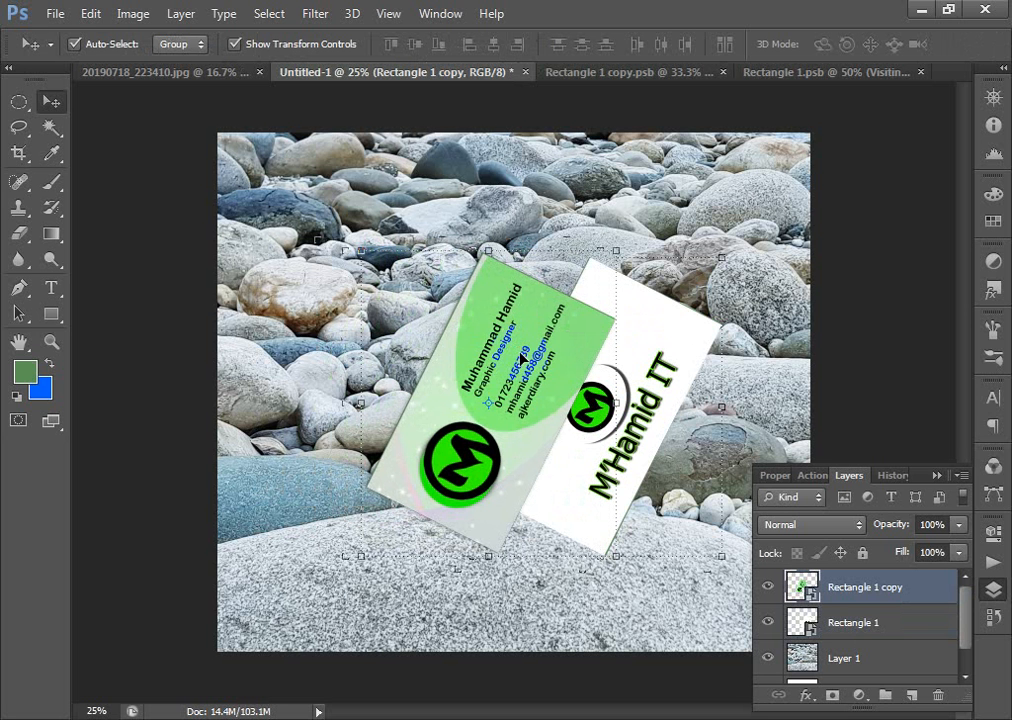
drag(296, 198, 735, 540)
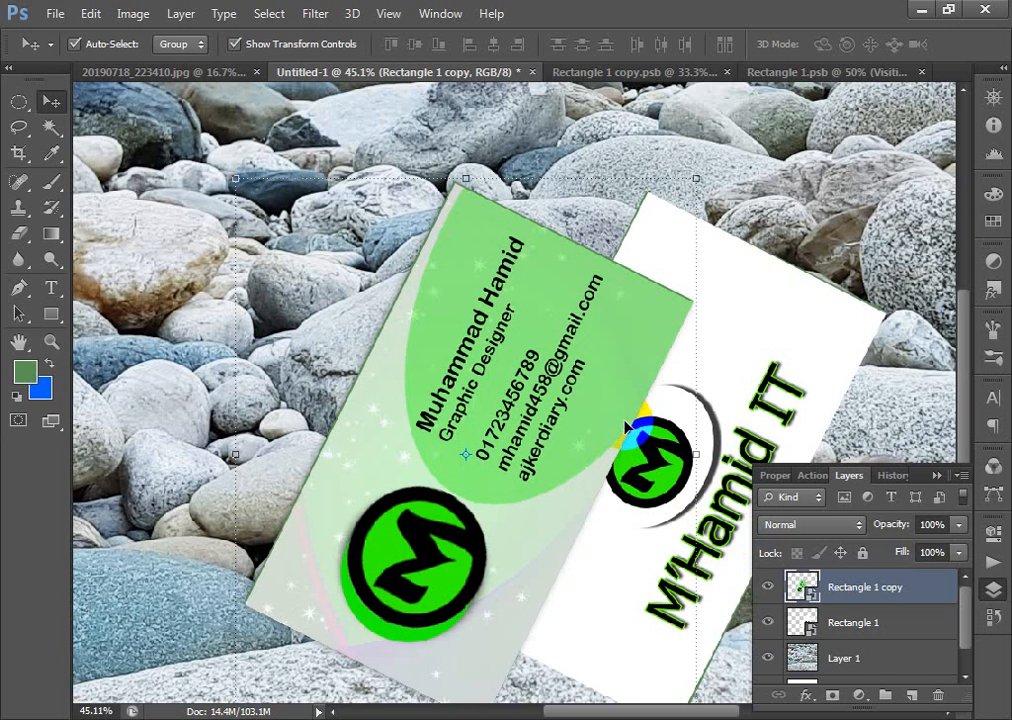
key(ctrl+minus)
key(ctrl+minus)
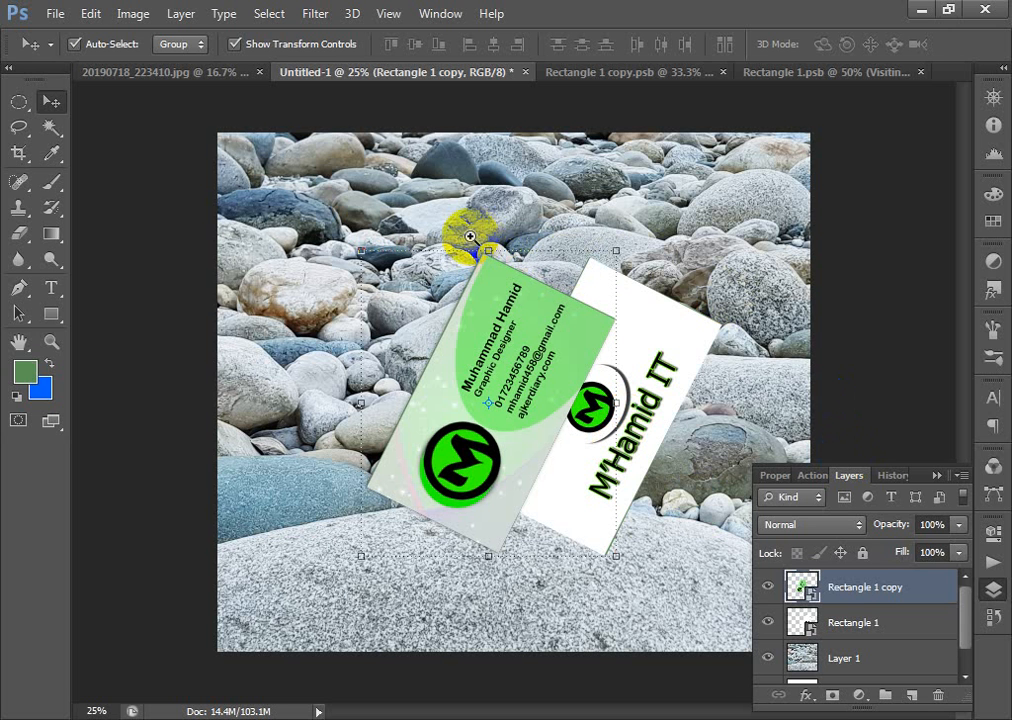
drag(362, 213, 724, 583)
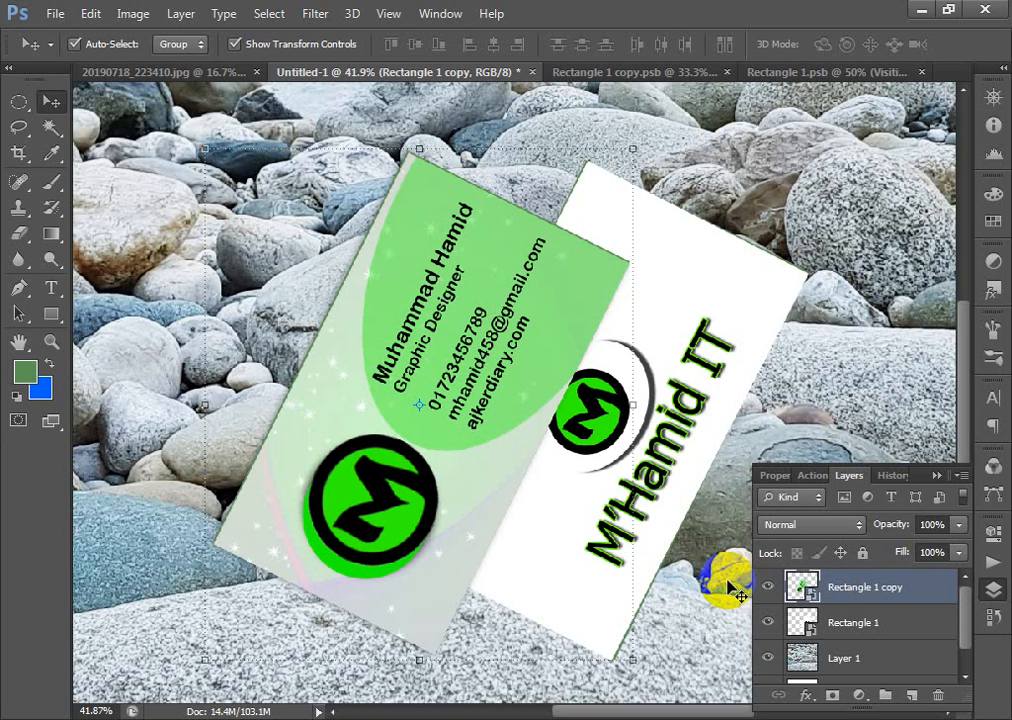